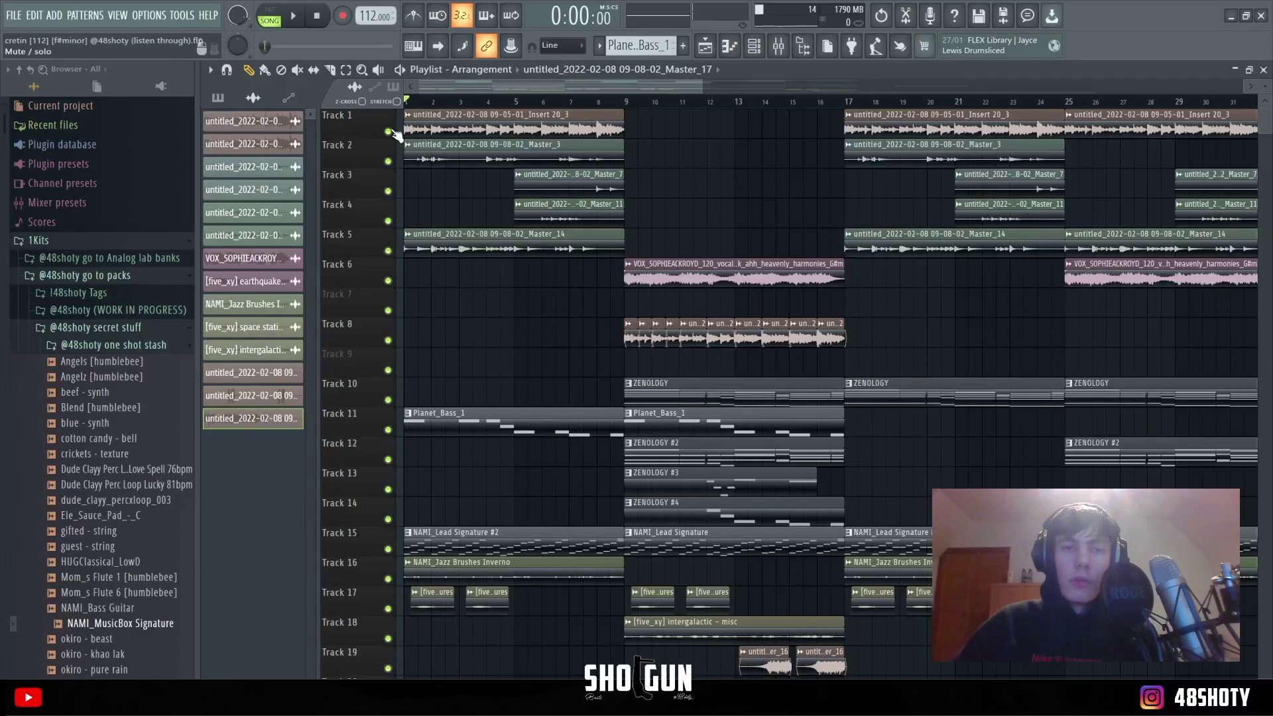
Step: Enable tracks 2 to 5 alongside soloed track 1 and listen to the guitar layers in the first eight bars
left_click(388, 161)
left_click(388, 191)
left_click(388, 221)
left_click(388, 251)
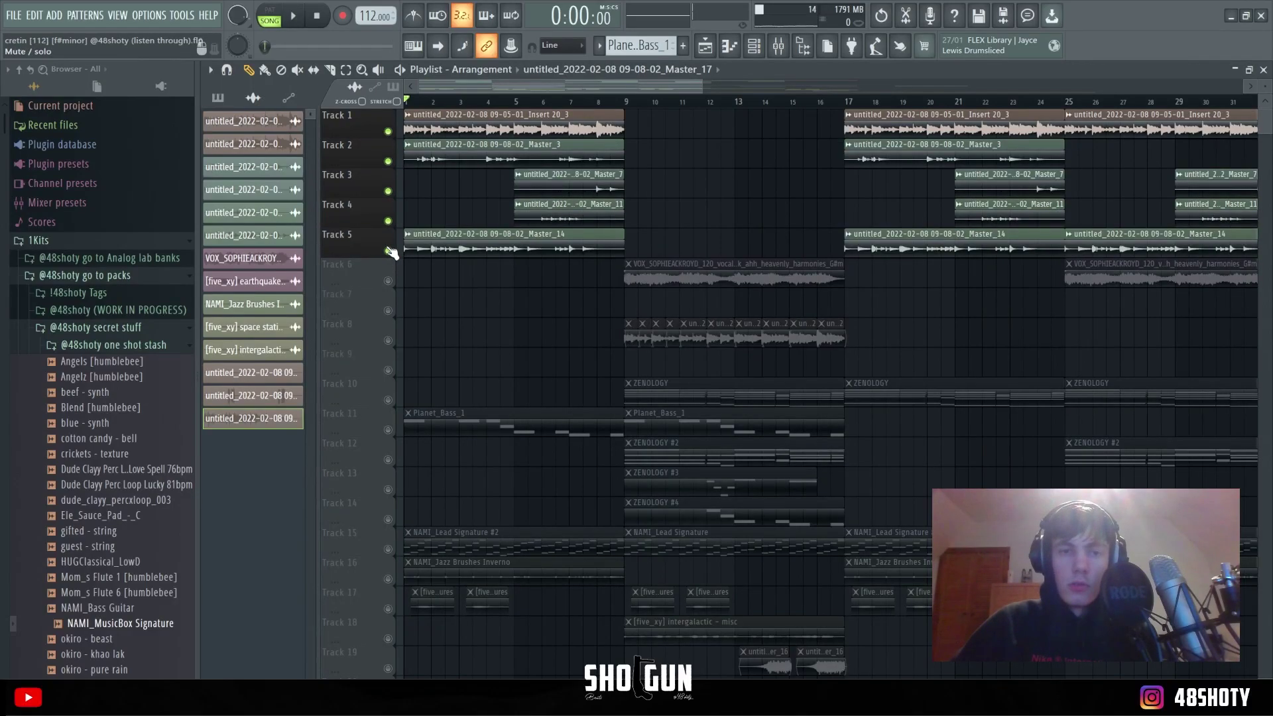
scroll(540, 261, "up", 2)
scroll(716, 261, "down", 1)
left_click_drag(716, 262, 411, 116)
left_click(753, 198, "ctrl")
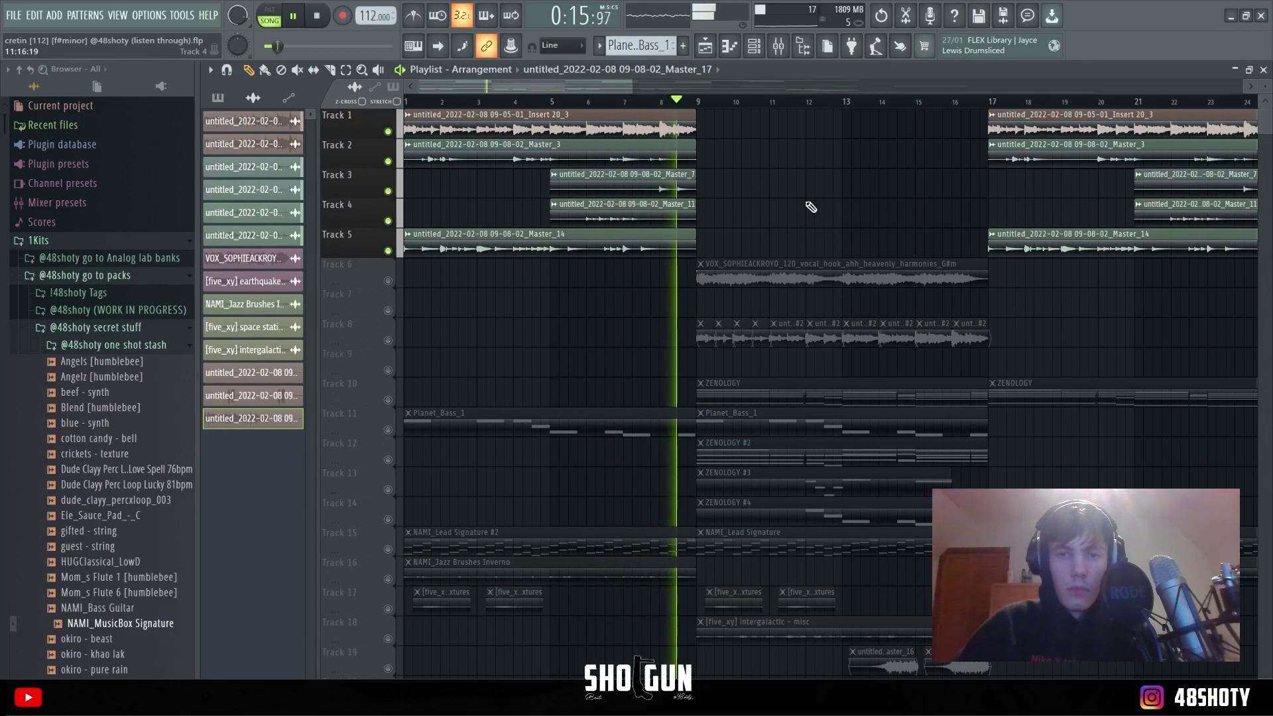
key("space")
Step: Examine the mixer effect chains of the nylon guitar, slide guitar and Guitar Bus inserts, including the bus's Ghz Vulf Compressor 3
key("F9")
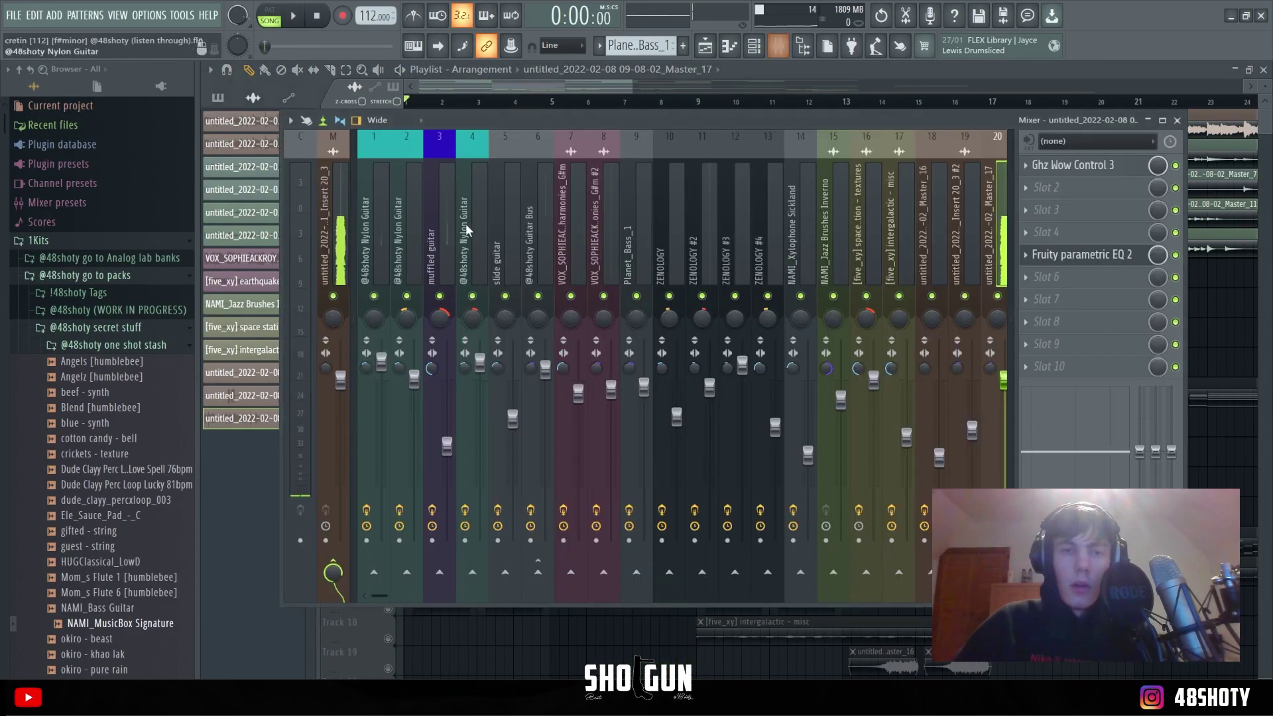
left_click(379, 242)
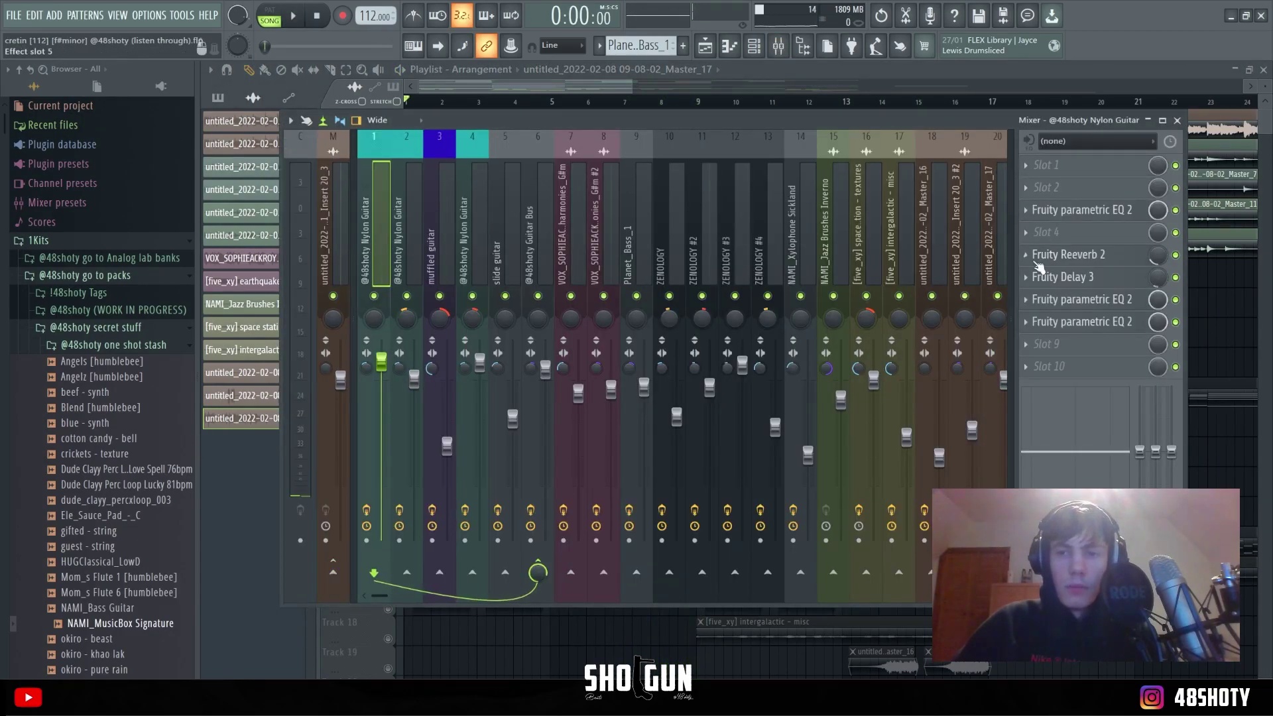
left_click(472, 269)
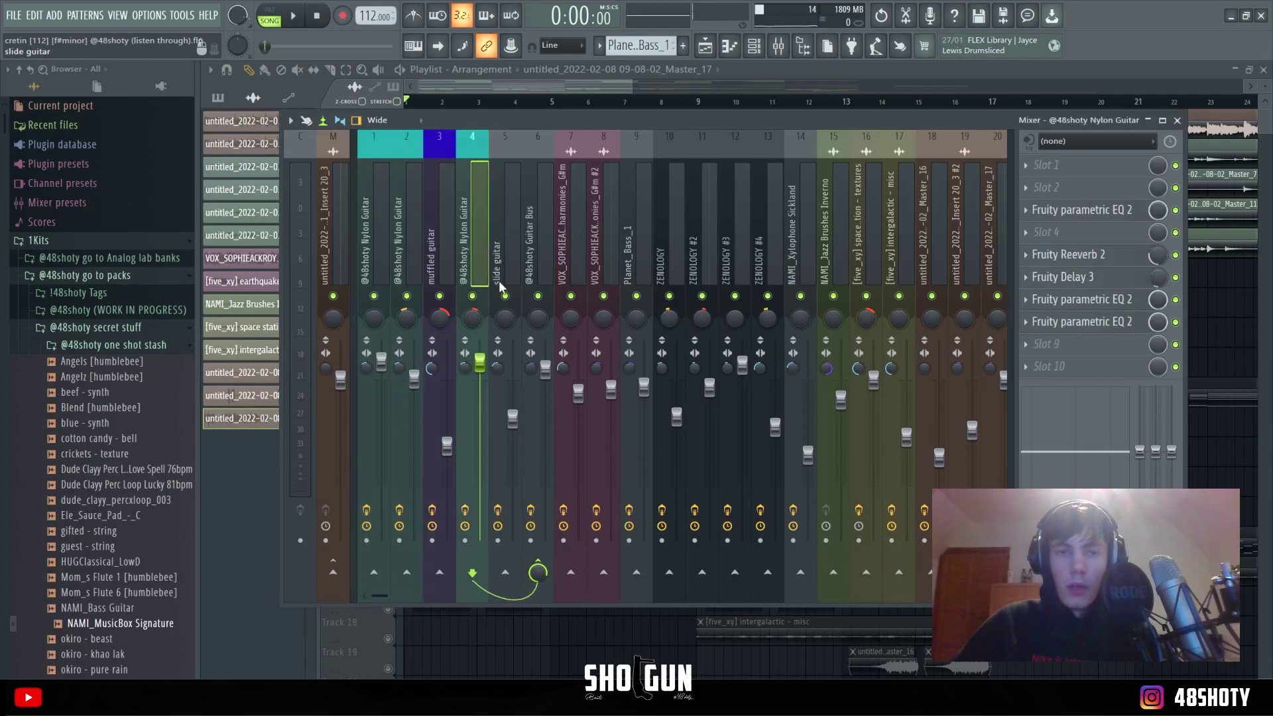
left_click(507, 245)
left_click(543, 248)
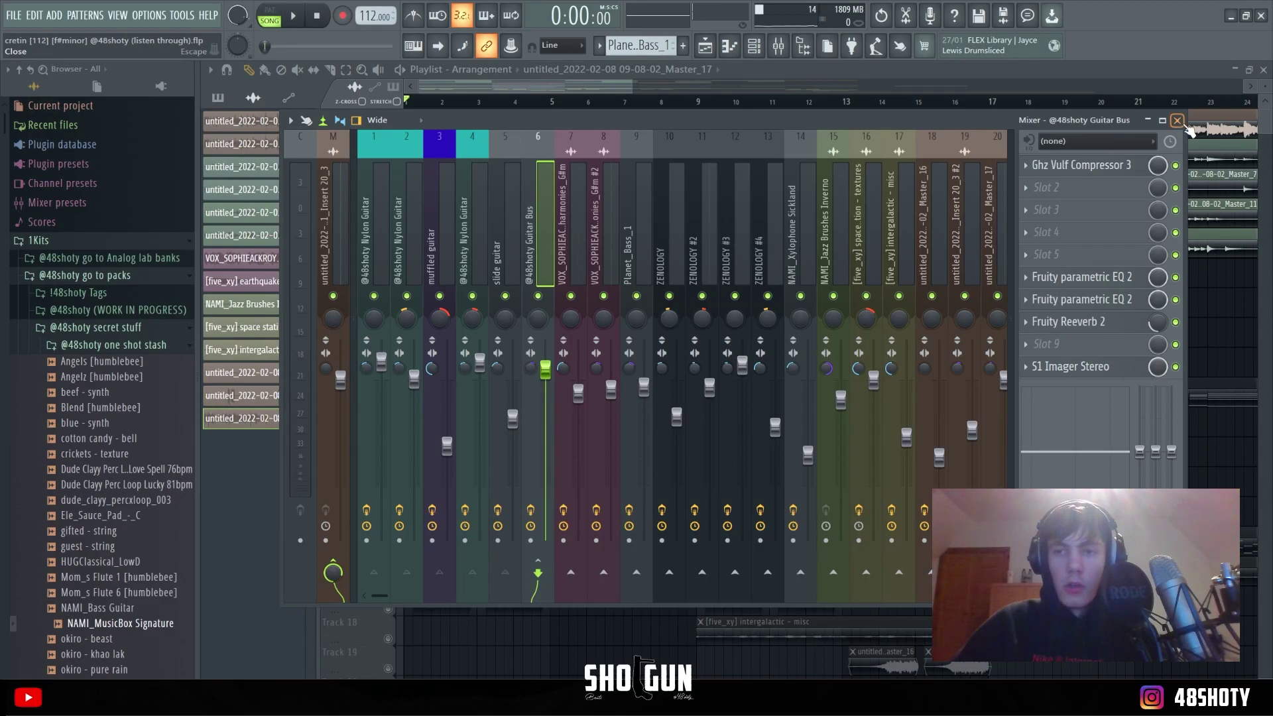
left_click(1091, 170)
left_click(1091, 169)
left_click(1176, 121)
Step: Enable track 11 and listen to the Planet_Bass_1 pattern while viewing its notes in the piano roll
left_click_drag(714, 257, 396, 111)
left_click(534, 272, "ctrl")
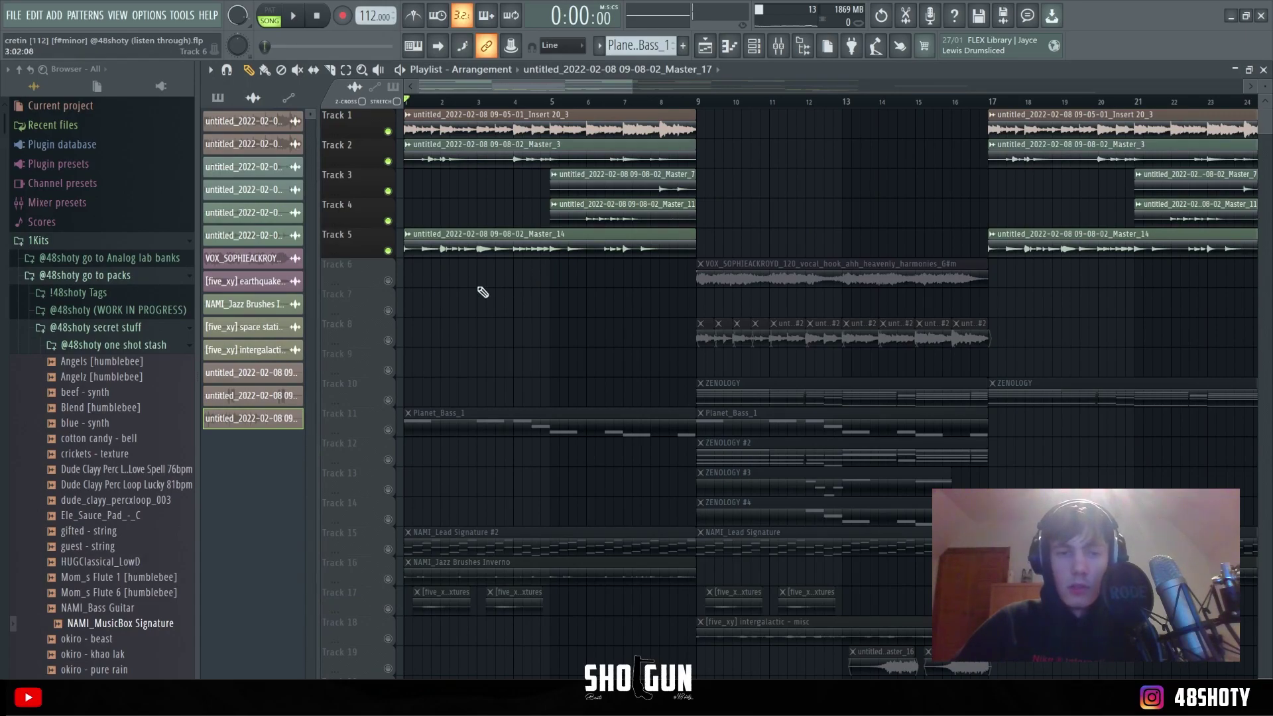
left_click(388, 431)
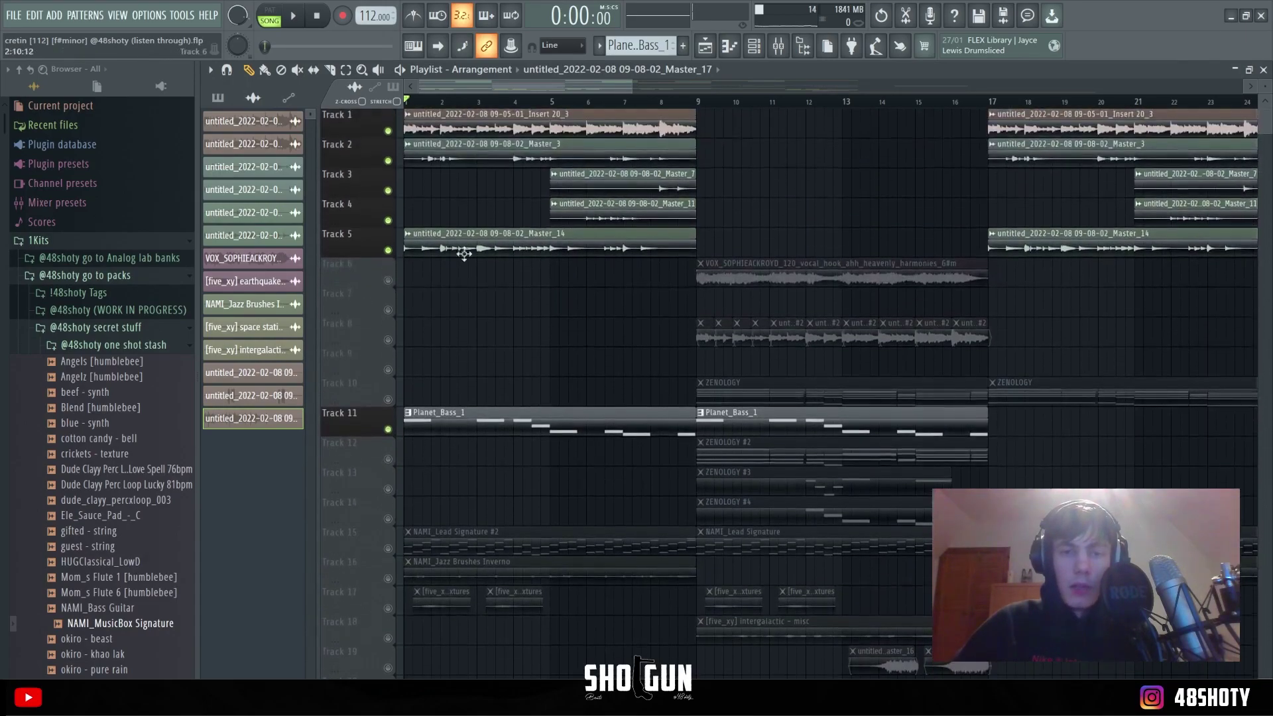
double_click(491, 416)
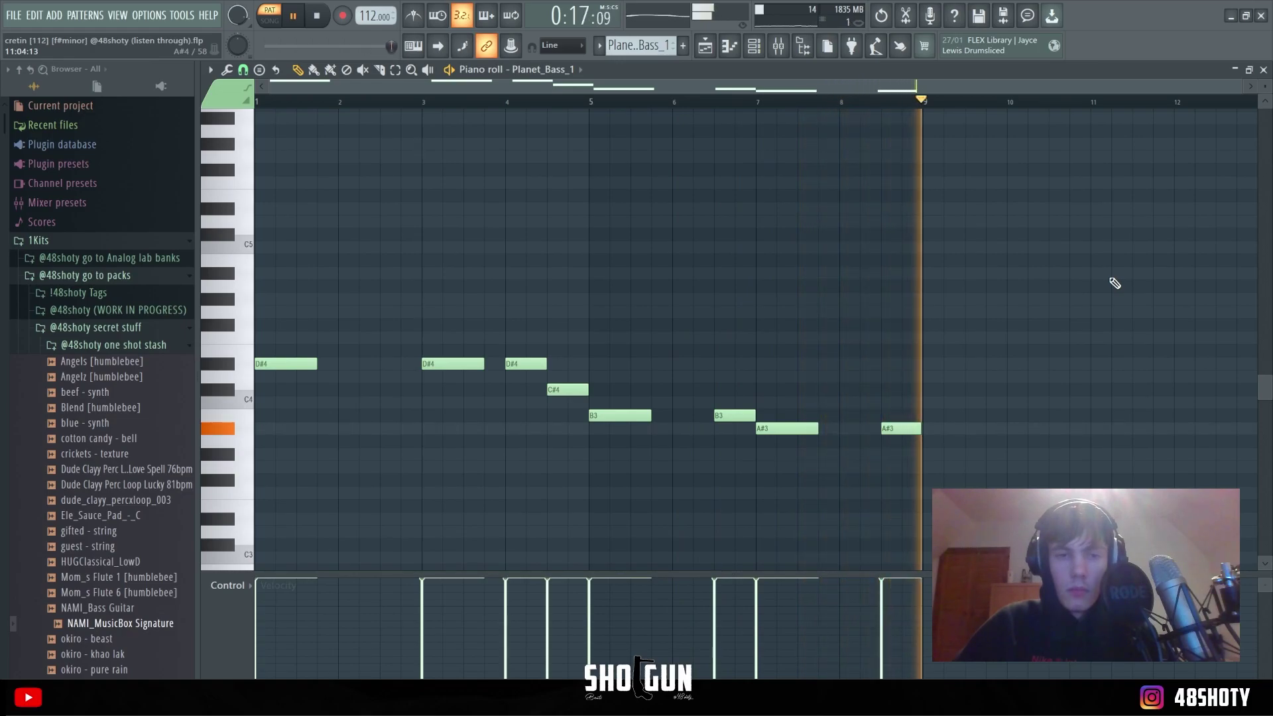
key("space")
key("F5")
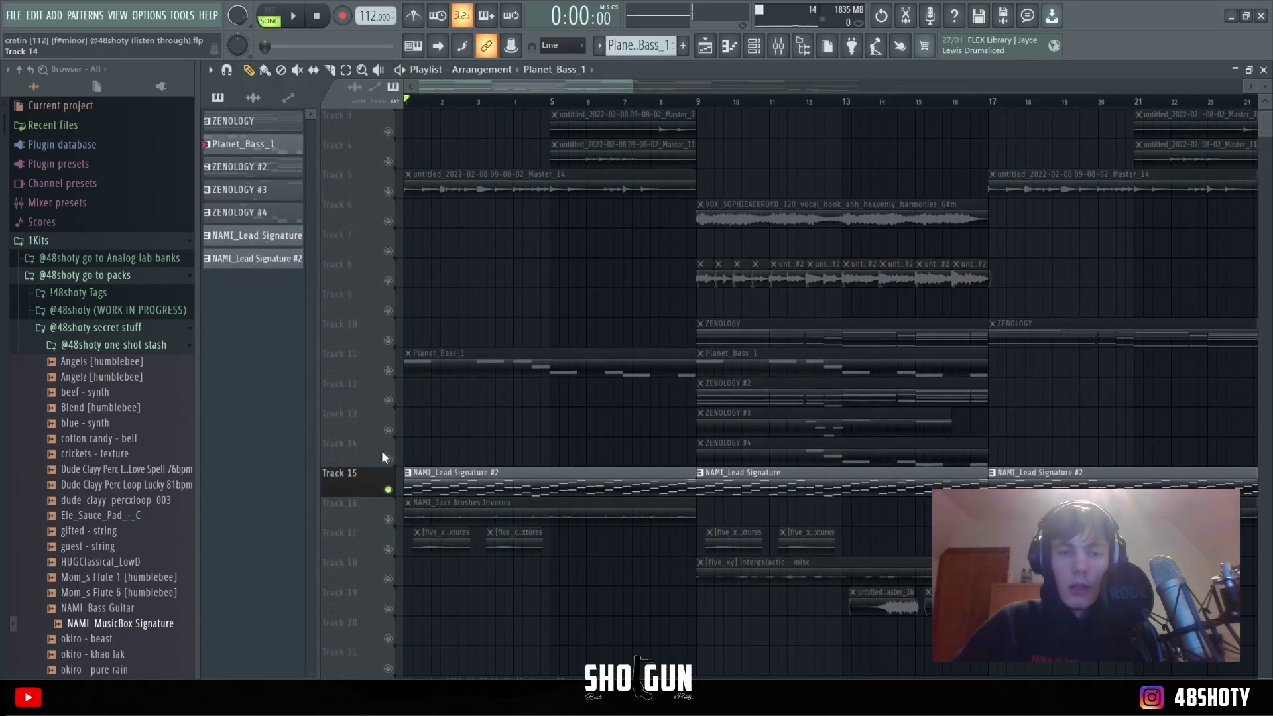
Step: Open the NAMI_Lead Signature #2 pattern from track 15 in the piano roll and listen to its melody
scroll(422, 425, "down", 2)
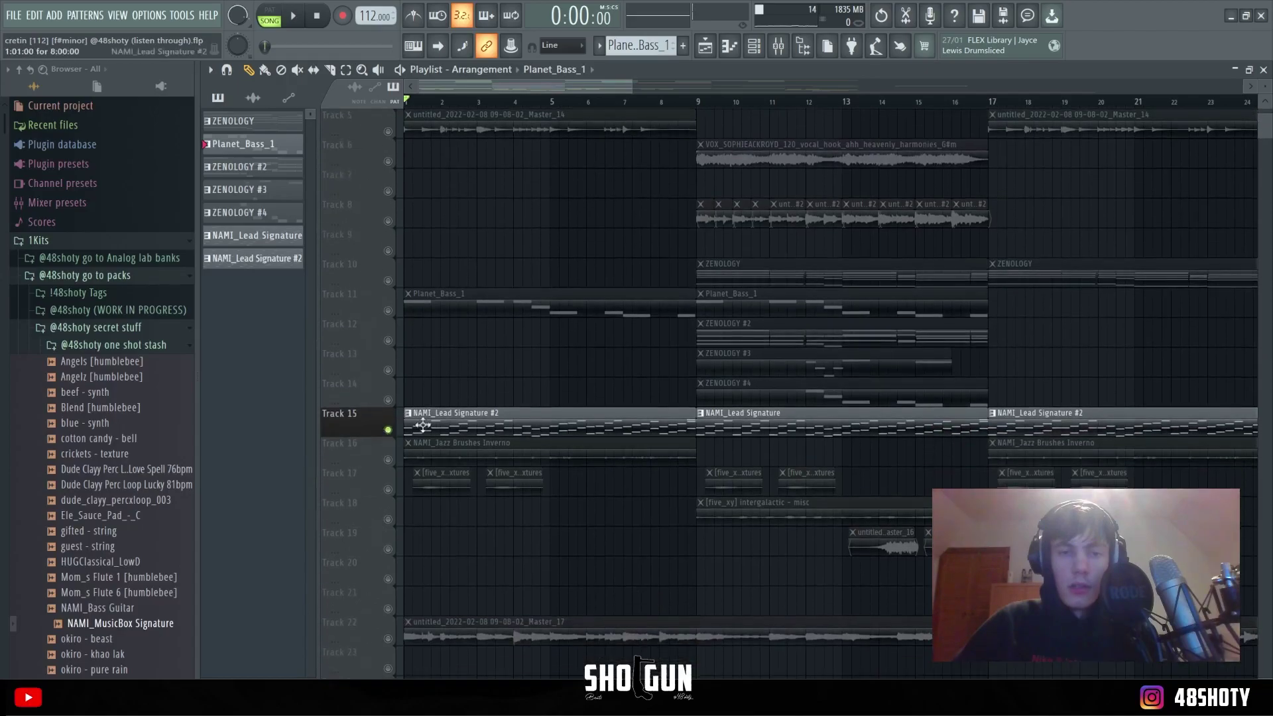
double_click(472, 421)
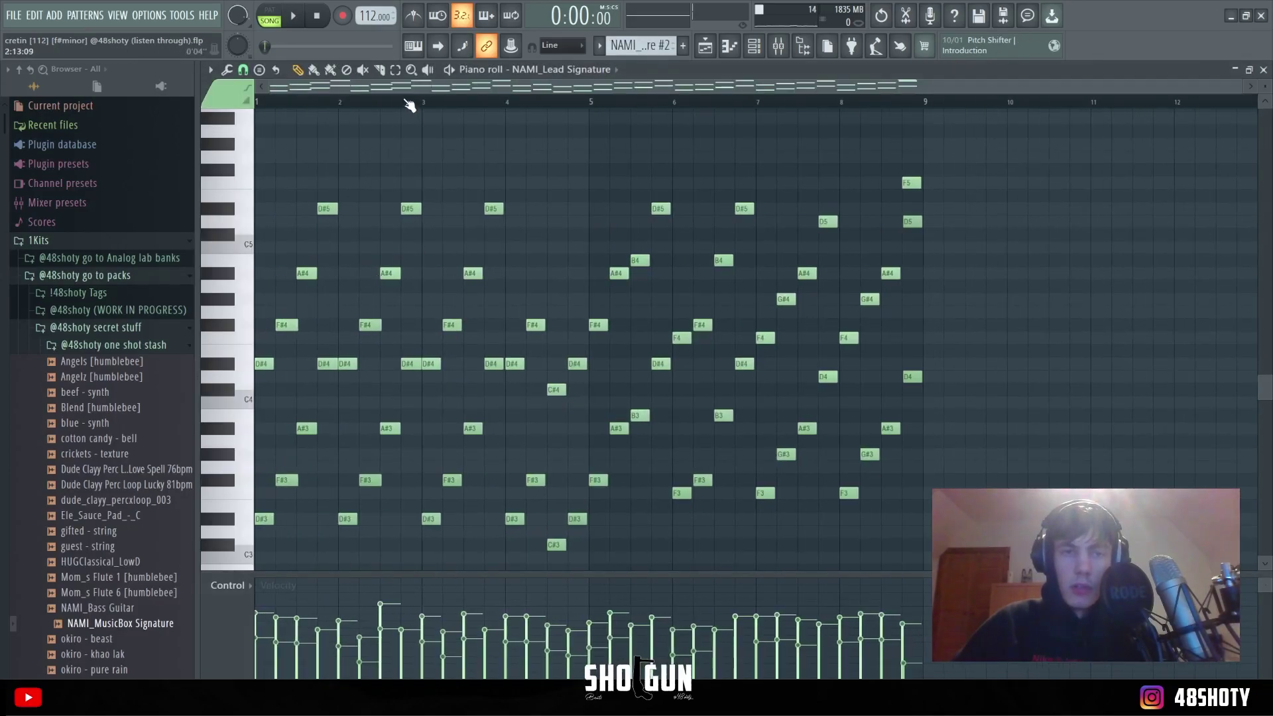
scroll(540, 198, "down", 2)
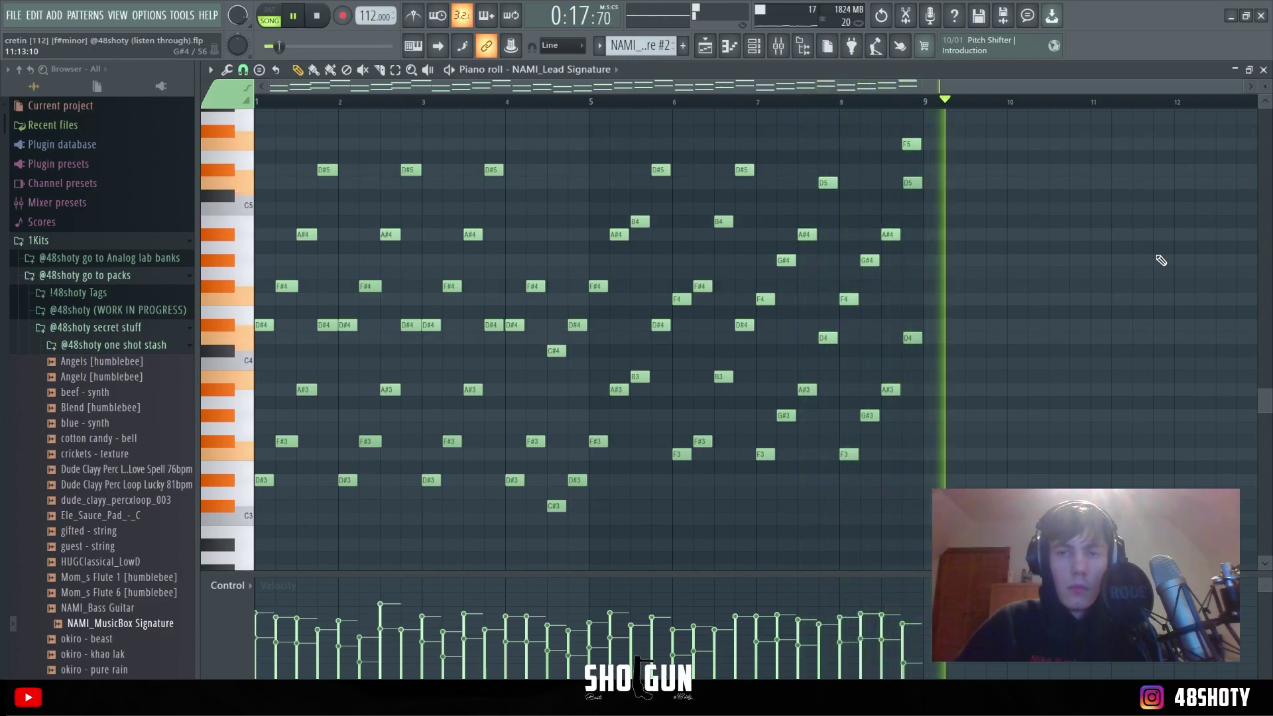
key("space")
Step: Inspect the lead's Ghz Trem Control 3, Fruity parametric EQ 2 and PanCake2 effects in the mixer
key("F9")
left_click(1079, 279)
left_click(1079, 280)
left_click(1076, 323)
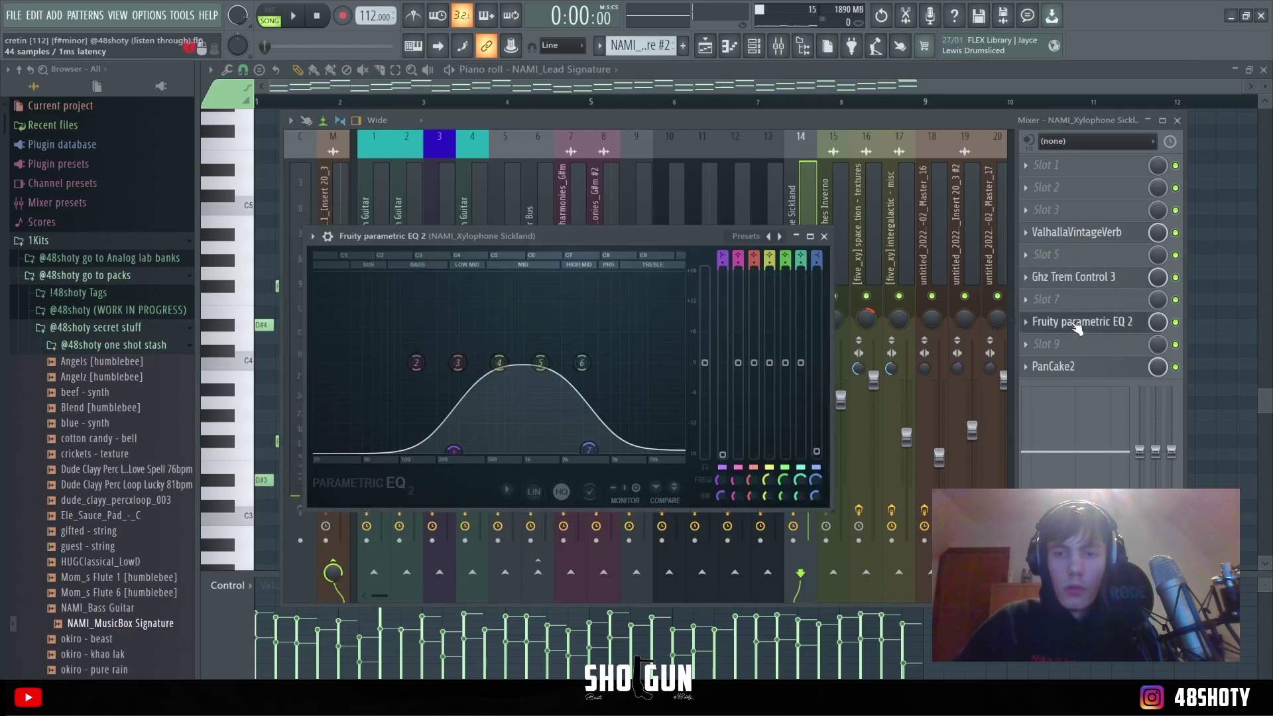
left_click(1076, 323)
left_click(1073, 364)
left_click(1073, 364)
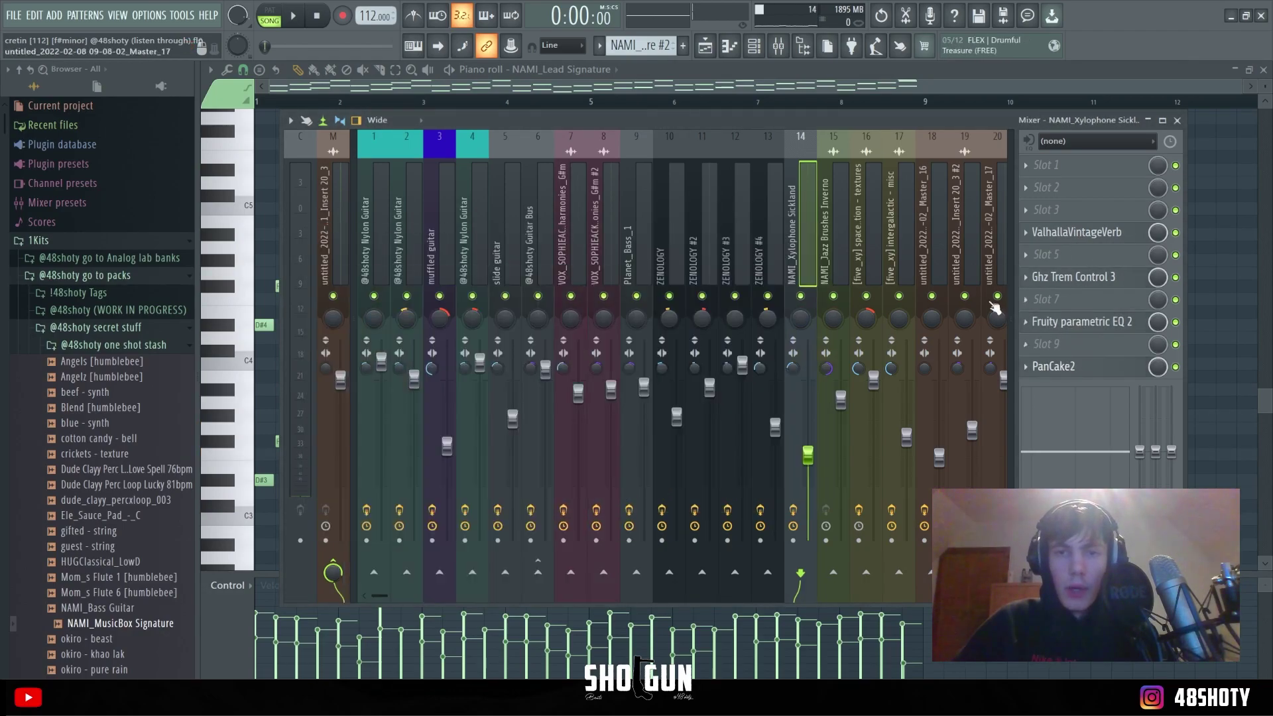
Step: Return to the playlist, listen to the space station texture clips on track 17 and check their ValhallaVintageVerb effect
left_click(707, 51)
scroll(550, 431, "down", 2)
scroll(569, 455, "up", 2, "ctrl")
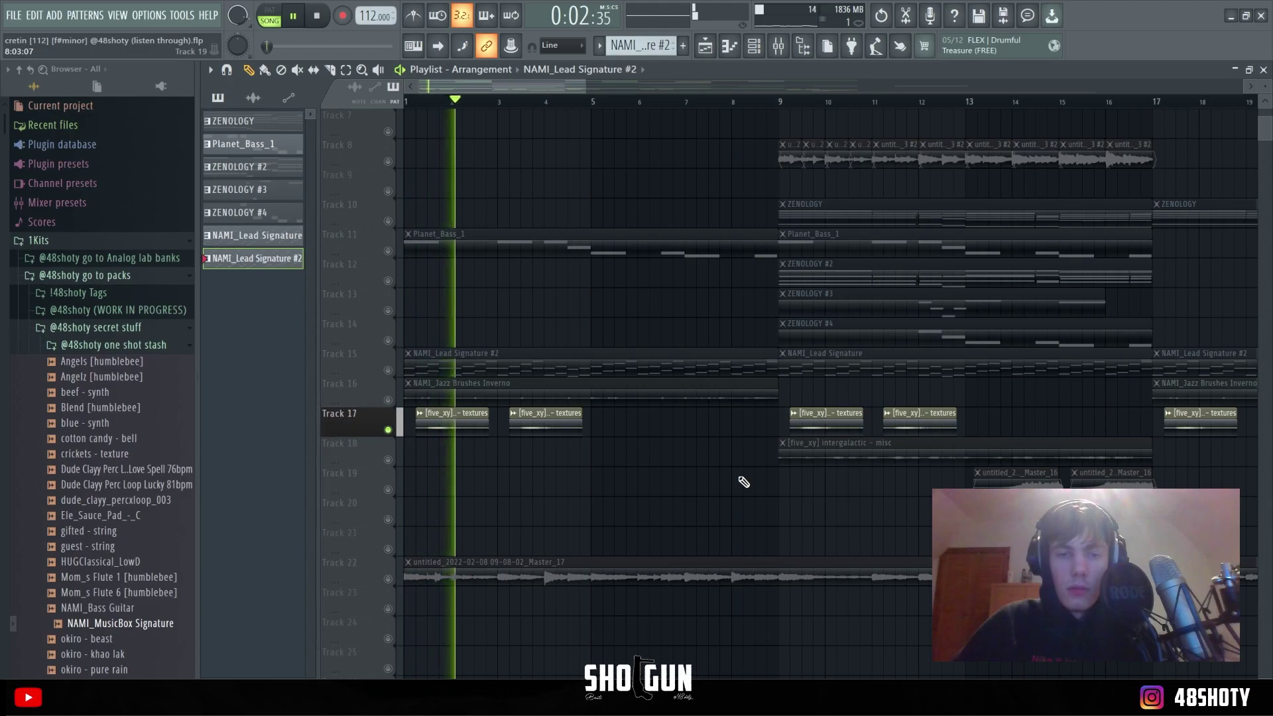
key("space")
key("F9")
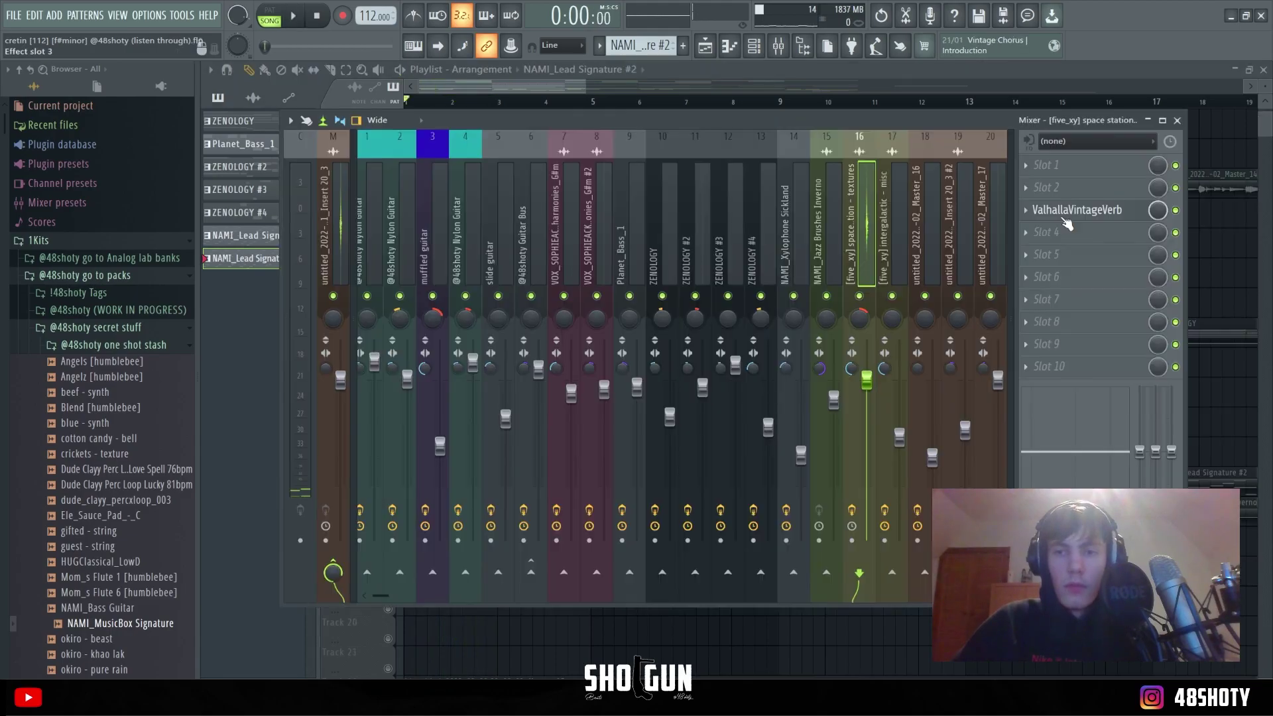
left_click(1063, 217)
left_click(980, 216)
key("F9")
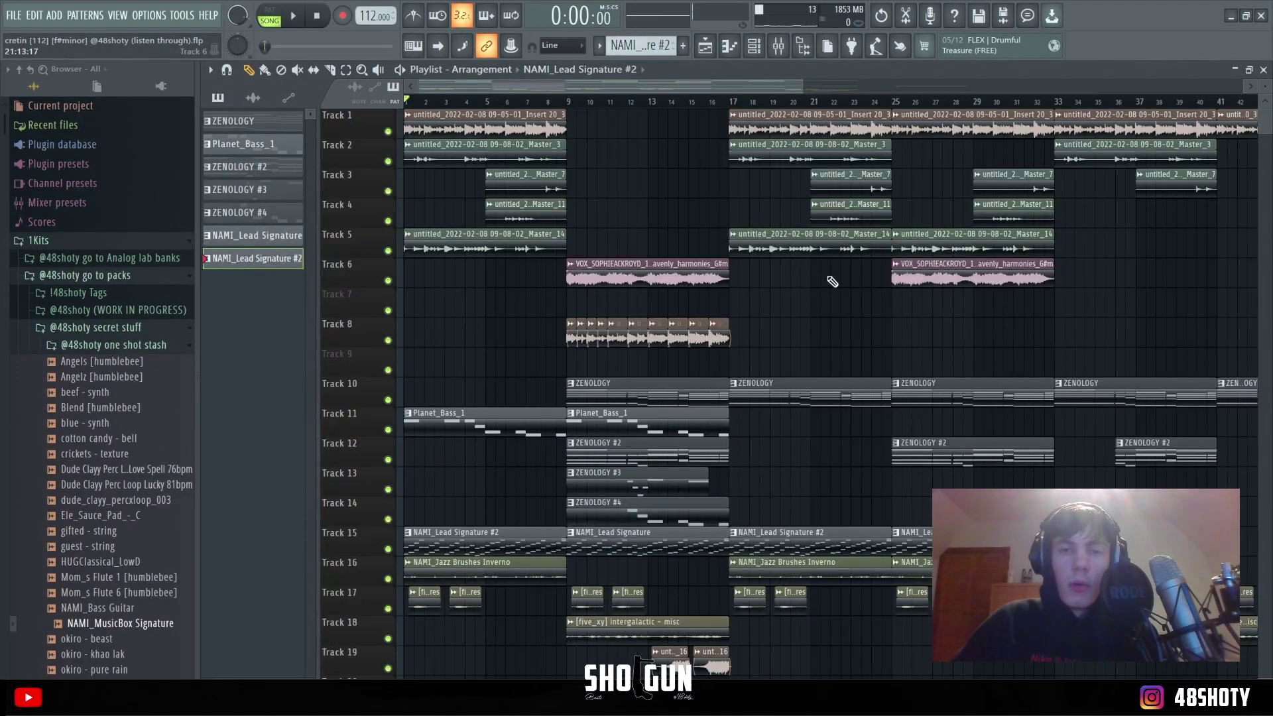
Step: Solo the vocal hook on track 6 and play it from bar 9
left_click_drag(608, 180, 685, 602)
left_click(666, 237, "ctrl")
scroll(661, 234, "up", 2)
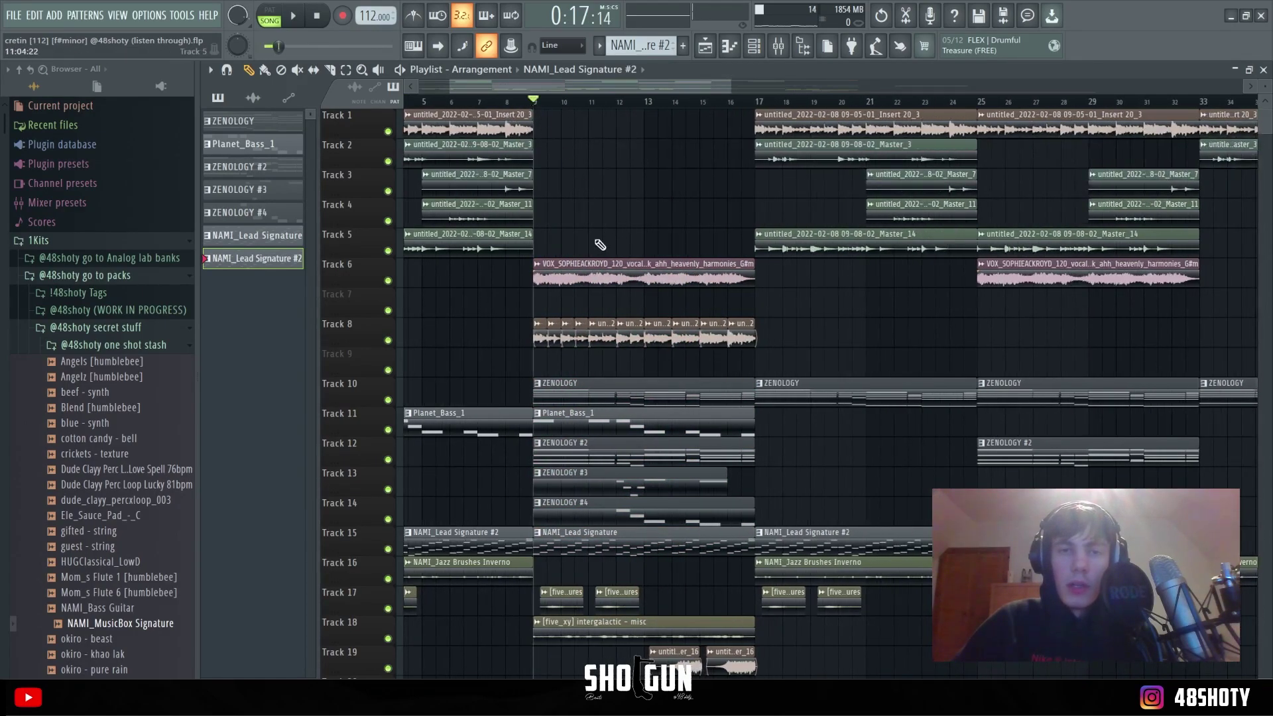
scroll(607, 233, "up", 3)
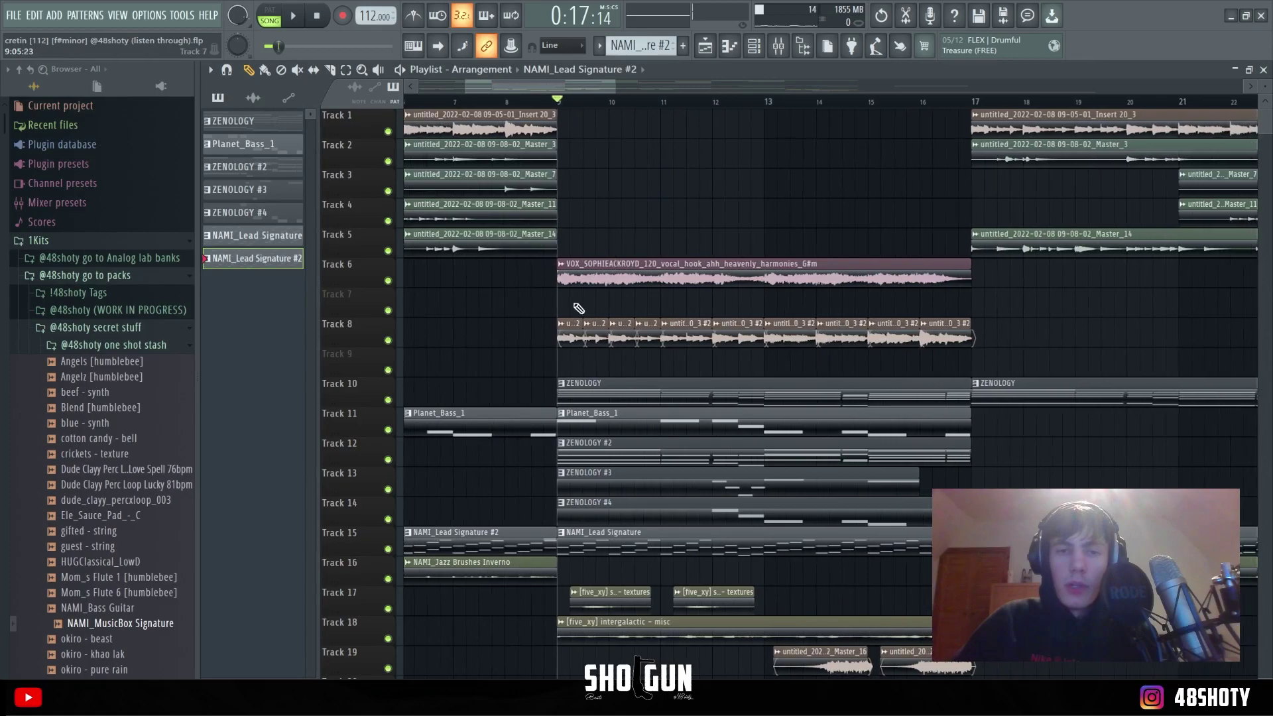
right_click(388, 281)
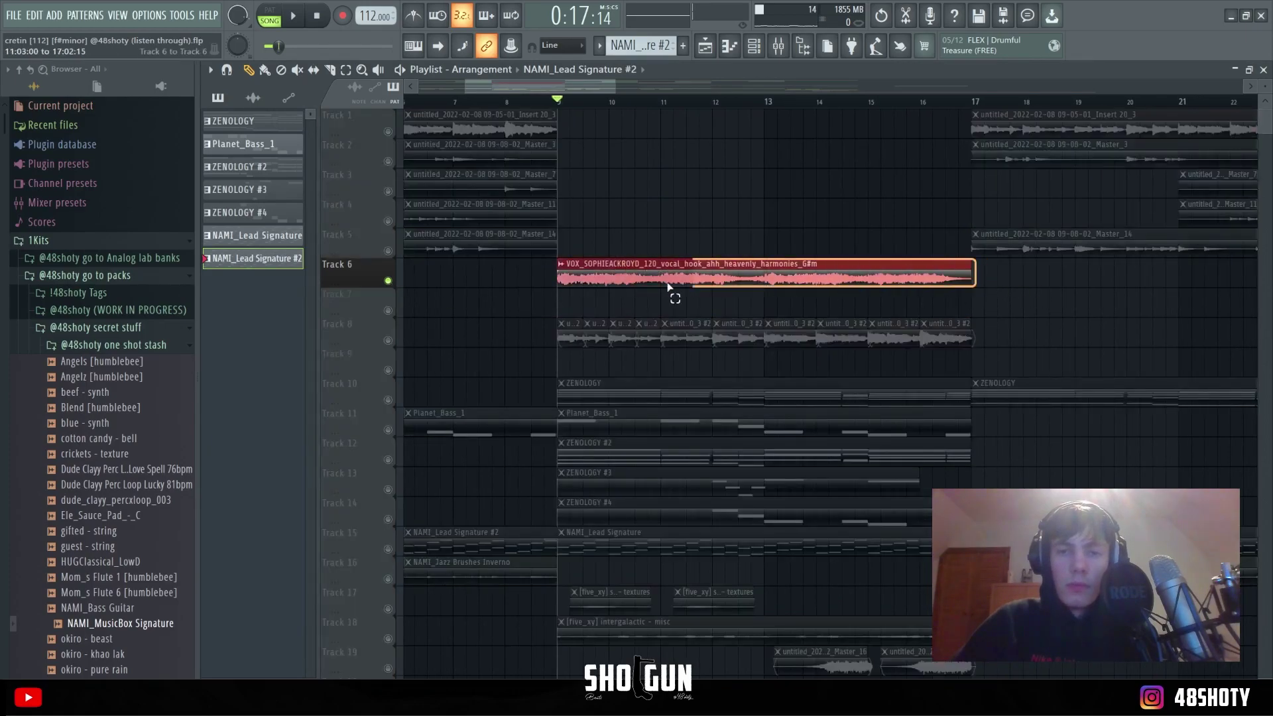
key("space")
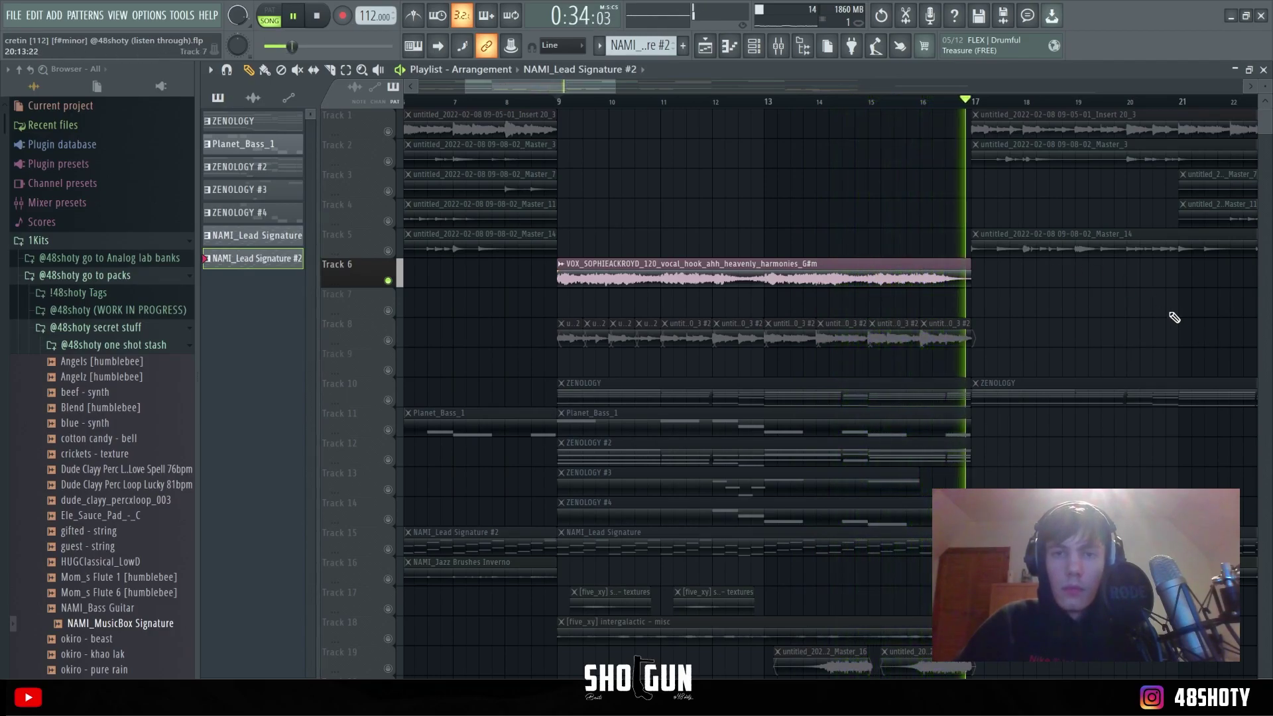
Step: Inspect the vocal insert's Ghz Vulf Compressor 3, ValhallaVintageVerb, Fruity parametric EQ 2 and PanCake2 settings in the mixer
key("F9")
left_click(1079, 167)
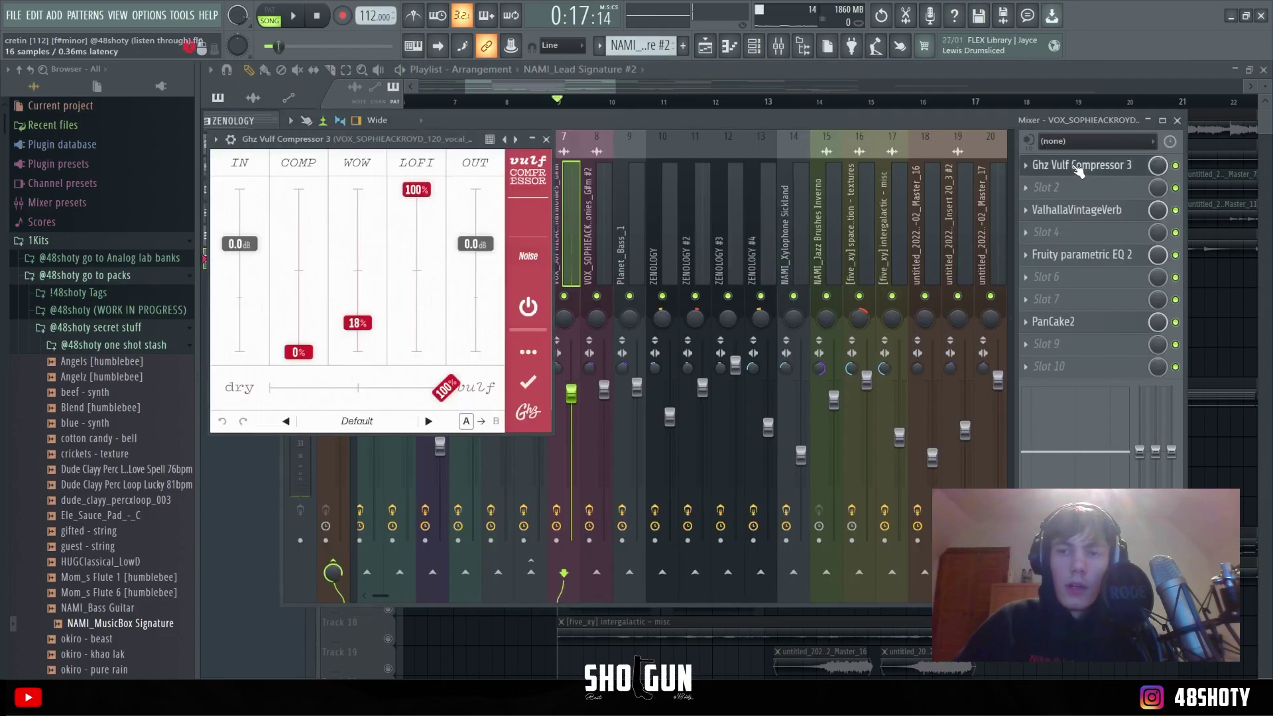
left_click(545, 139)
left_click(1048, 211)
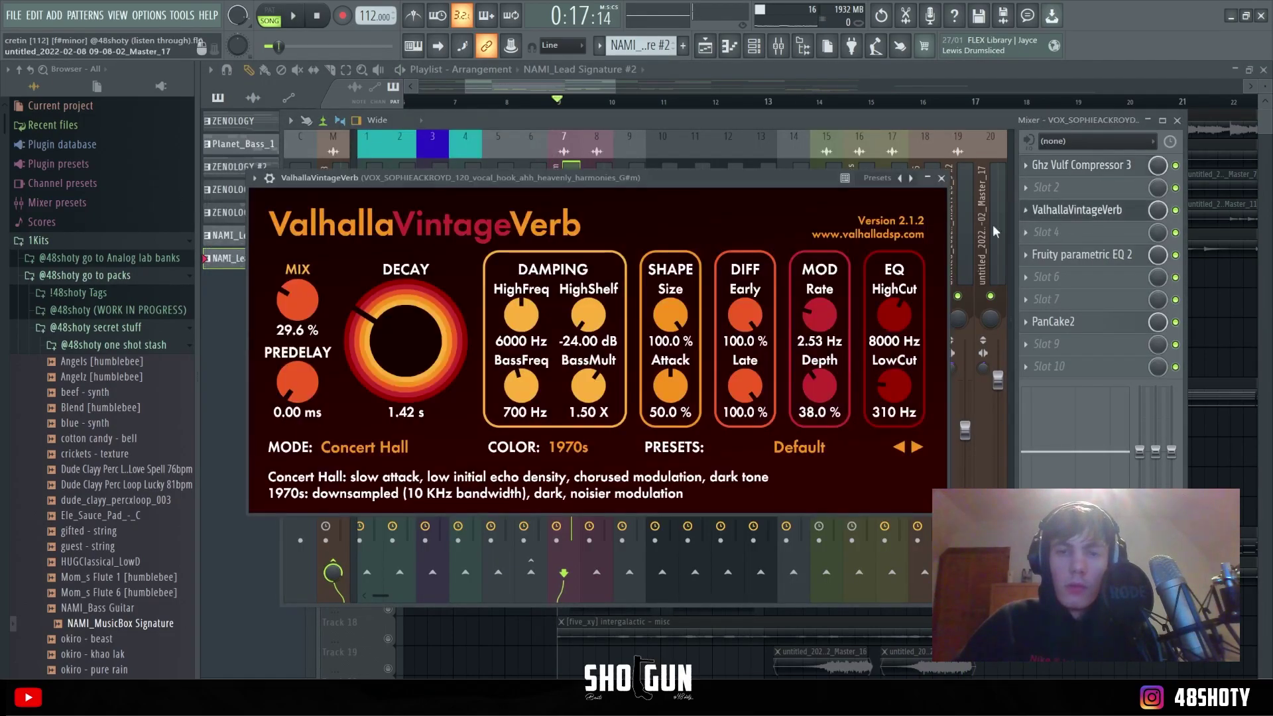
left_click(941, 179)
left_click(1087, 256)
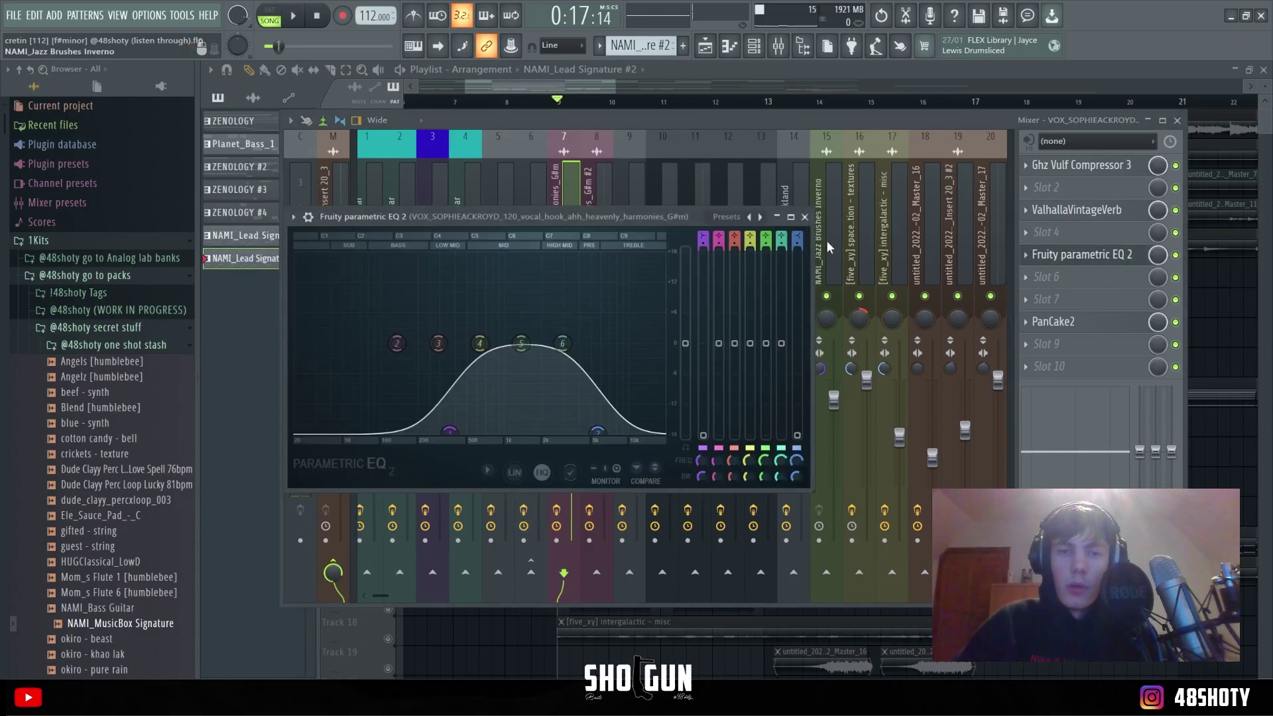
left_click(805, 217)
left_click(1087, 322)
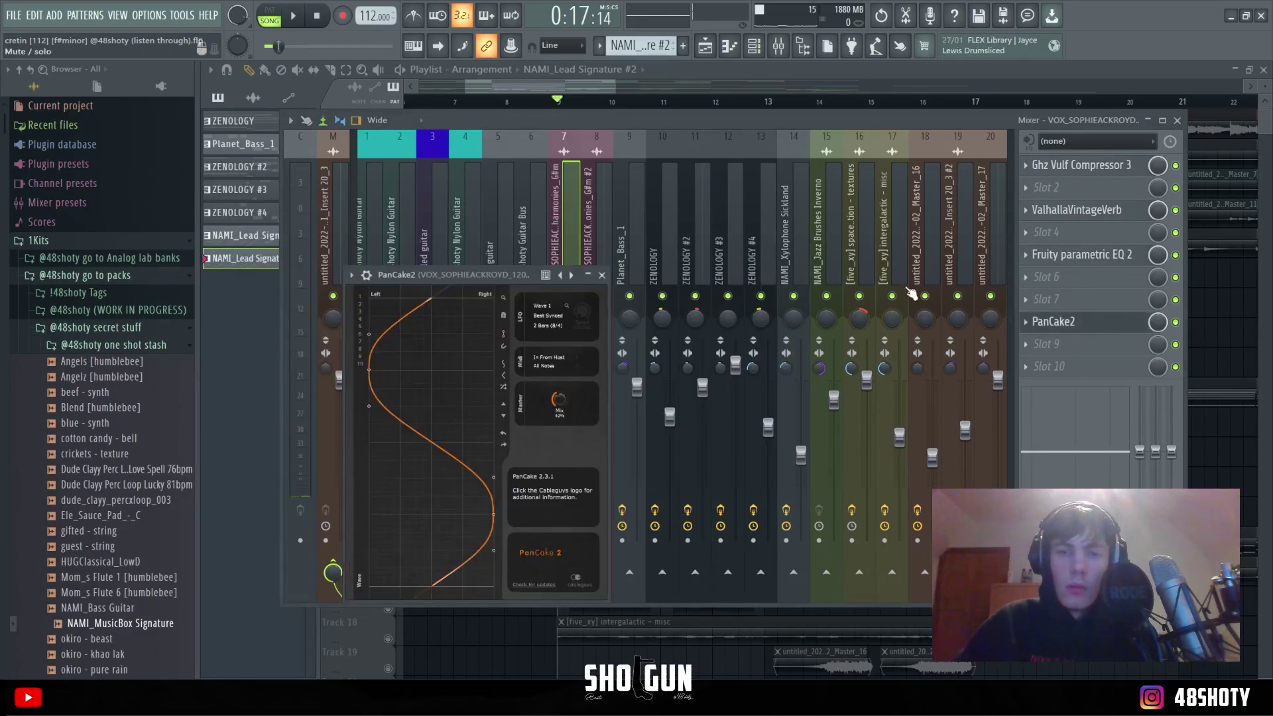
left_click(603, 276)
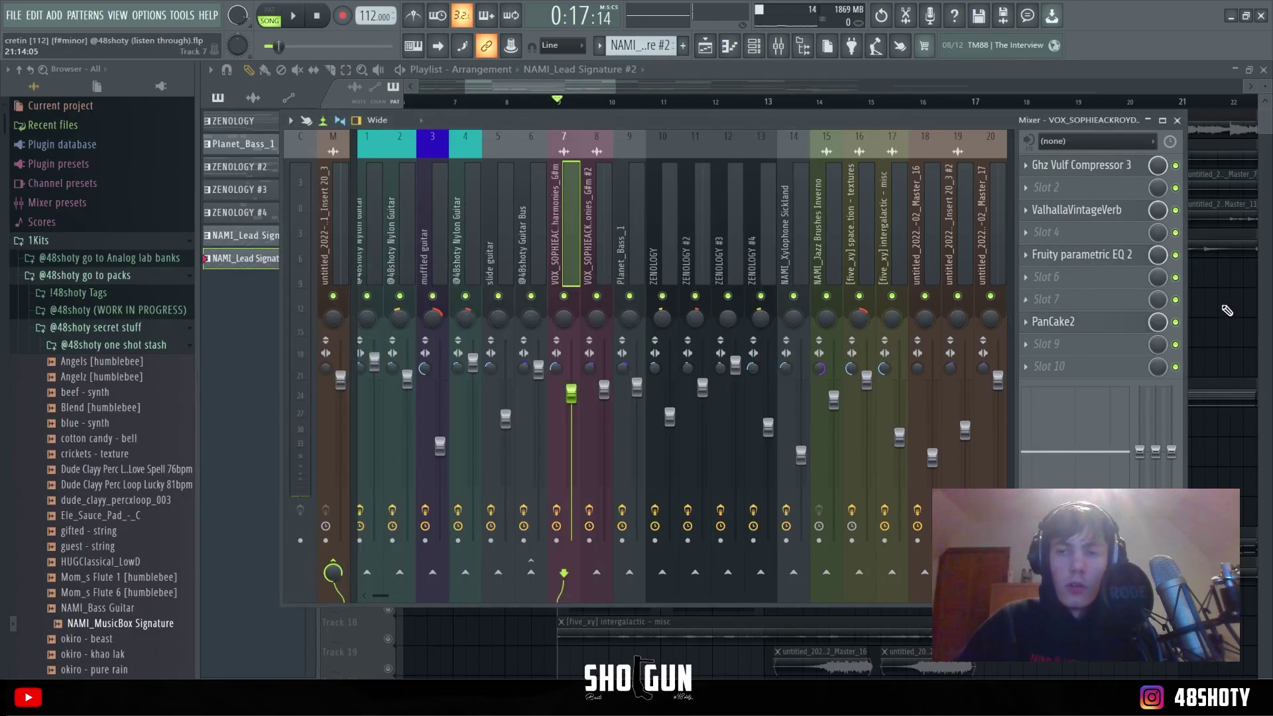
key("F9")
Step: Solo the chopped audio on track 8 and examine the time-stretching settings of one of its clips
left_click(396, 344)
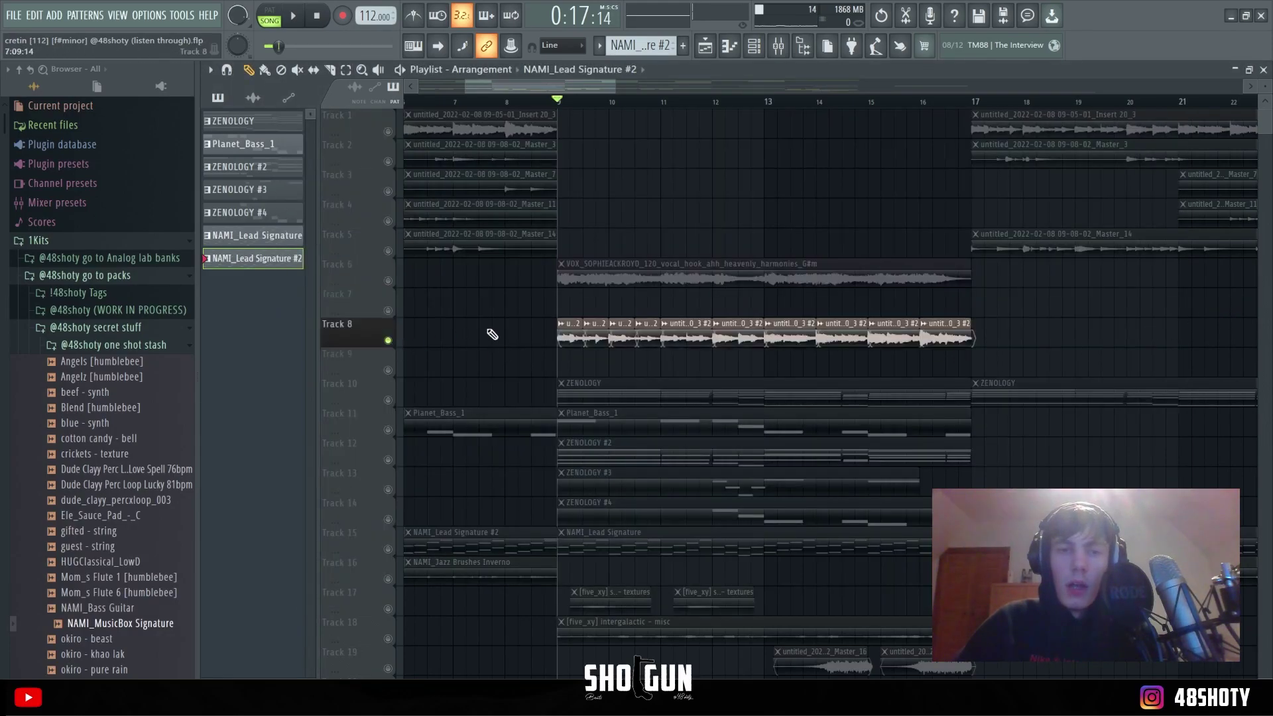
left_click_drag(596, 156, 435, 121)
left_click_drag(562, 86, 471, 88)
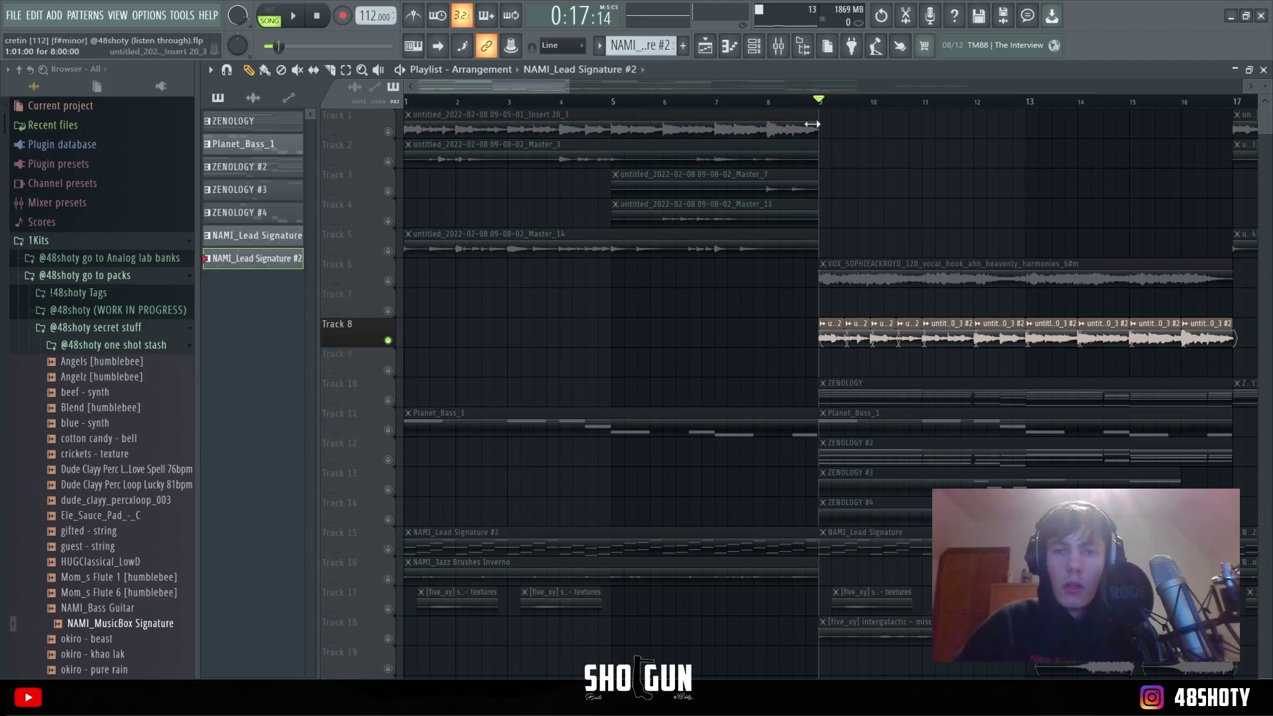
left_click_drag(546, 88, 581, 90)
scroll(838, 381, "up", 4)
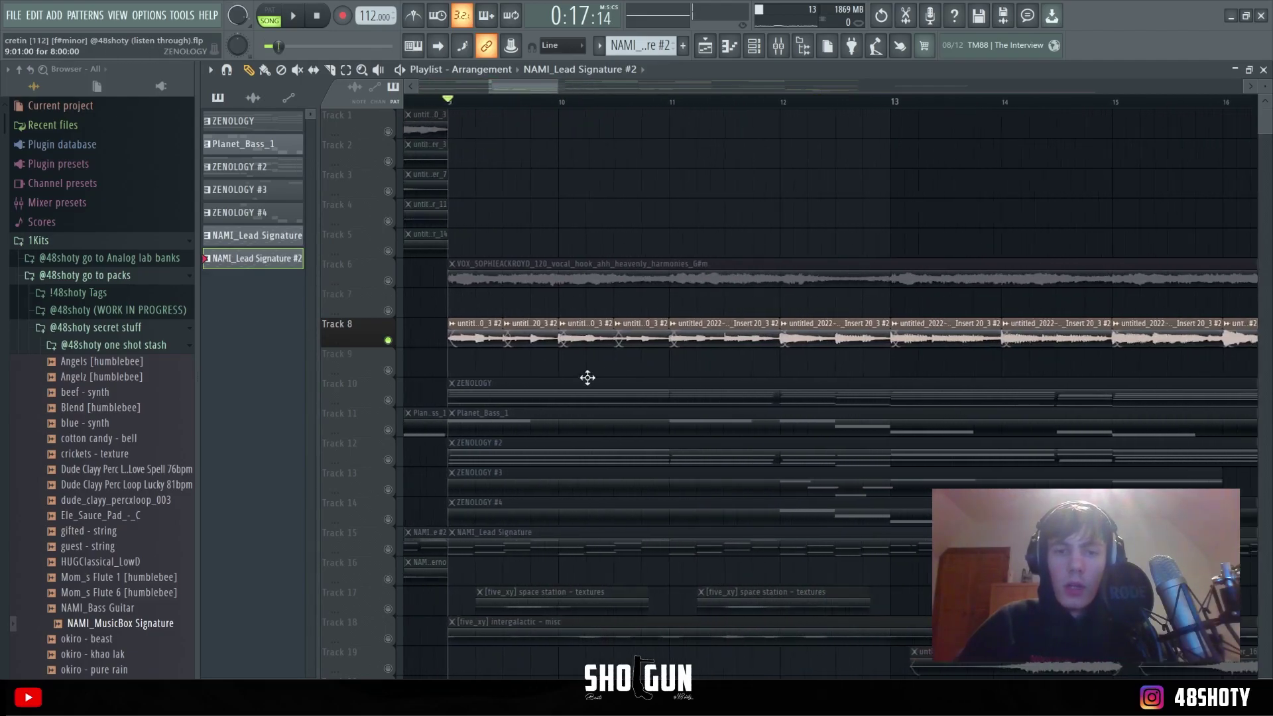
double_click(570, 341)
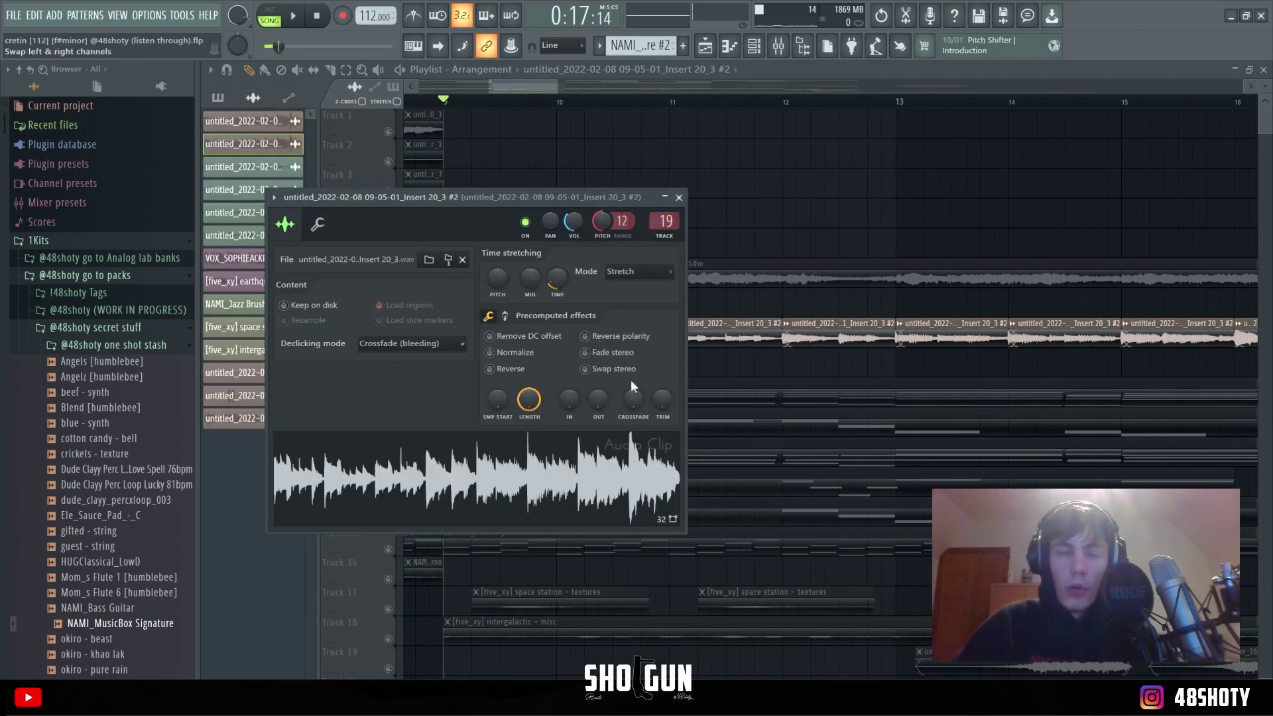
key("Escape")
scroll(891, 356, "down", 2)
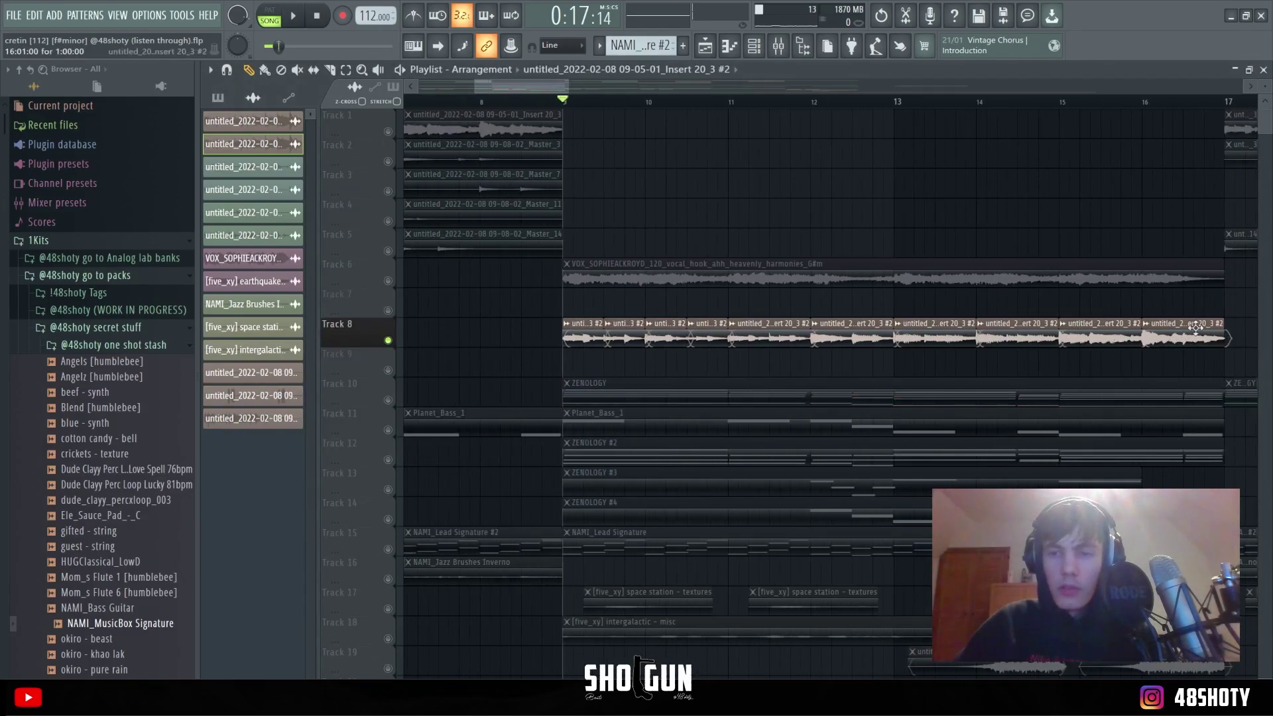
Step: Inspect the track 8 audio's ValhallaVintageVerb, Ghz Tone Control 3 and Ghz Trem Control 3 effects in the mixer
left_click_drag(531, 81, 554, 82)
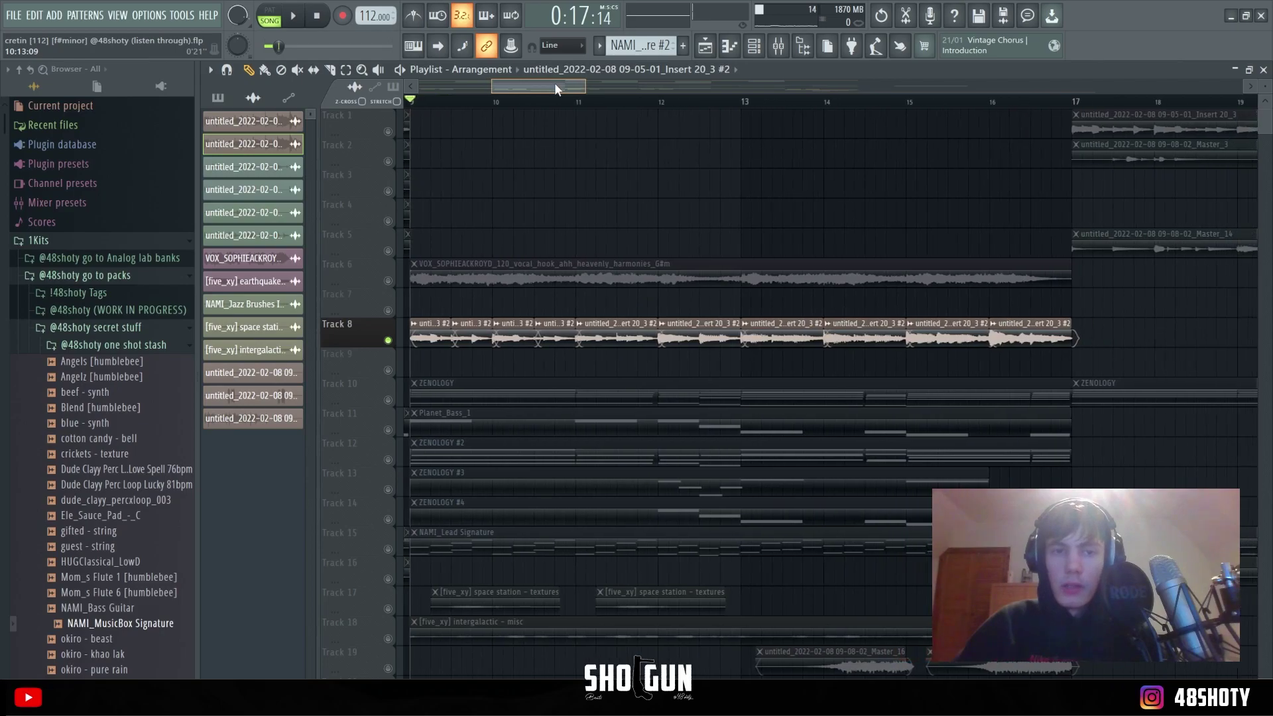
key("F9")
left_click(1087, 189)
left_click(1067, 188)
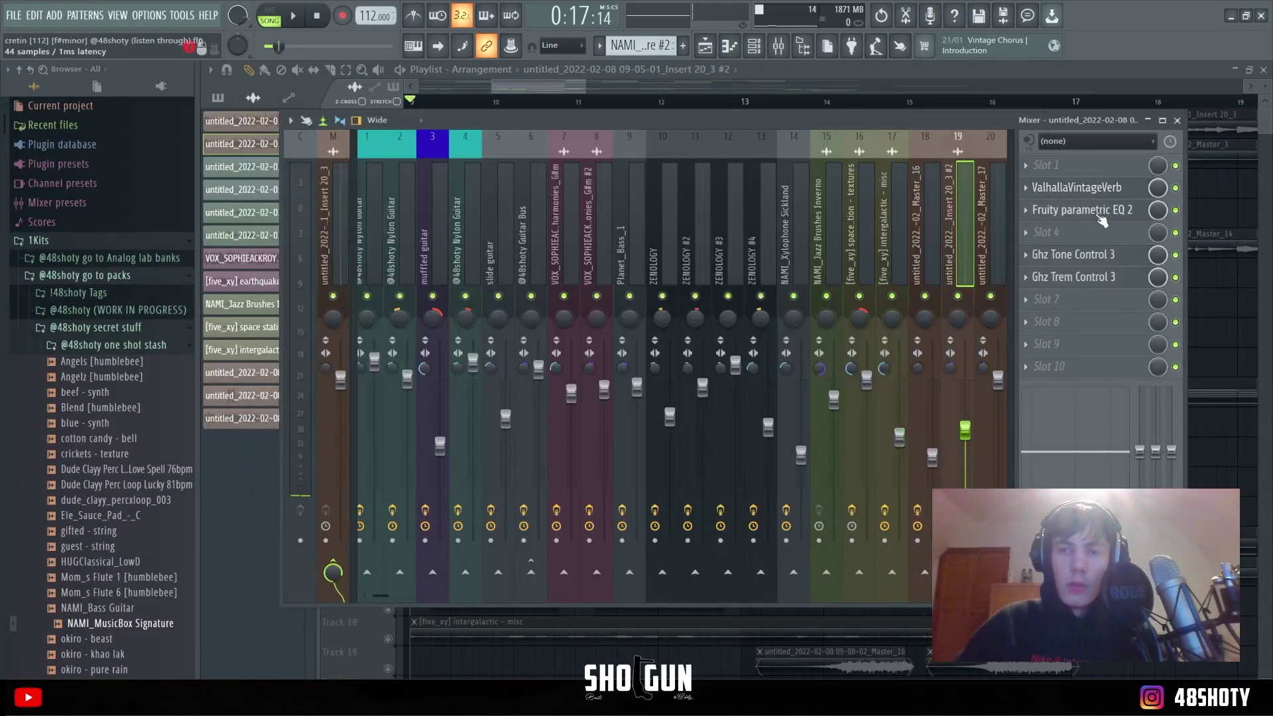
left_click(1087, 258)
left_click(1087, 258)
left_click(1088, 277)
left_click(1088, 277)
key("F9")
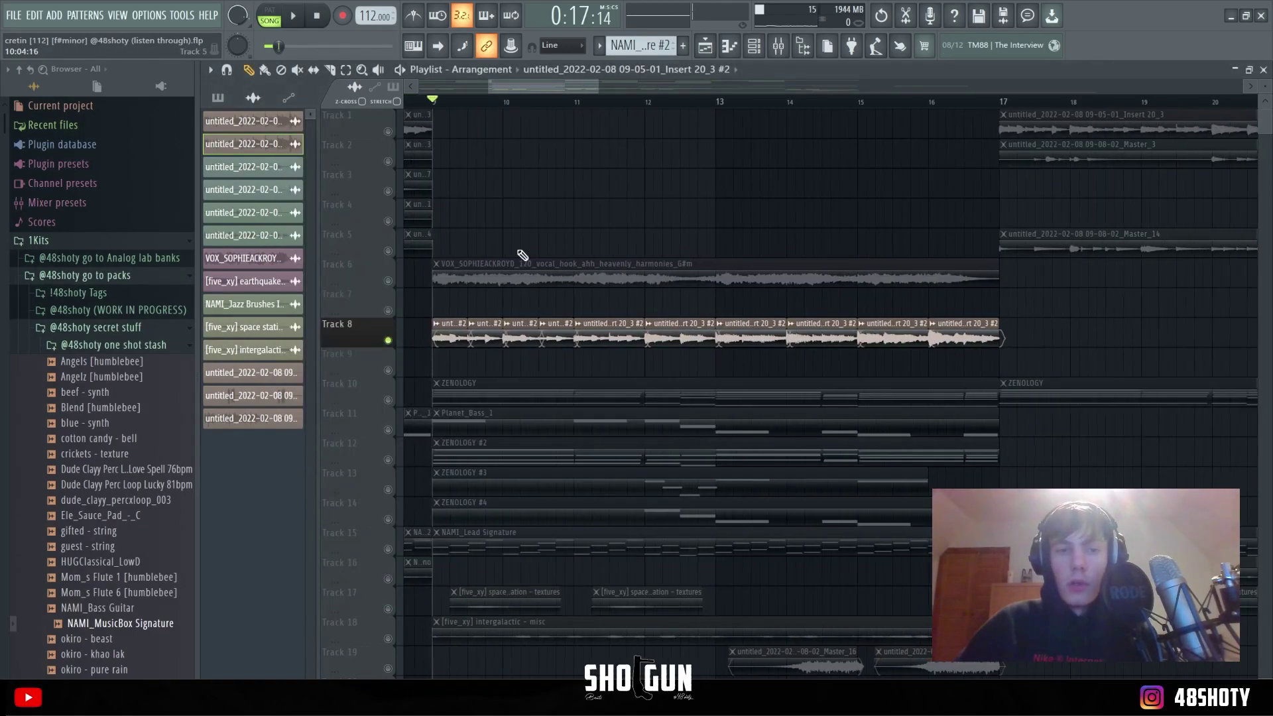
Step: Play the soloed chopped audio on track 8 from bar 9
key("space")
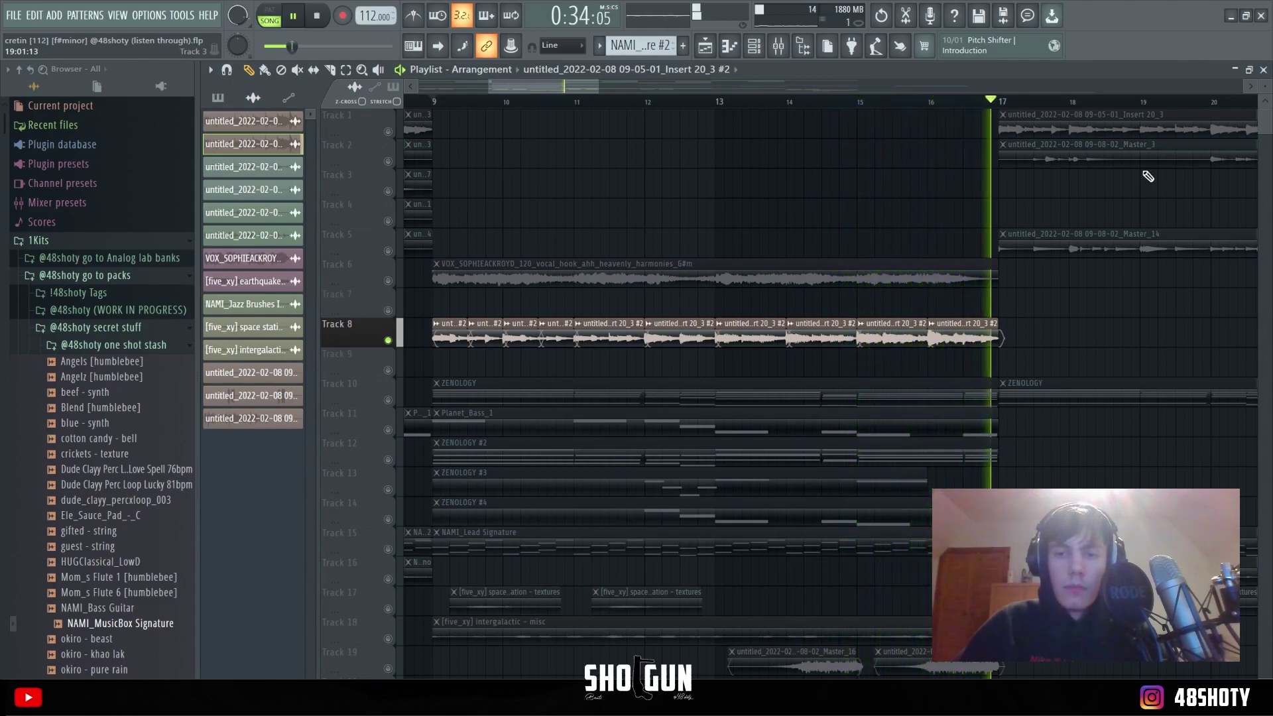
Step: Solo the ZENOLOGY pattern on track 10 and open its chord notes in the piano roll
right_click(388, 370)
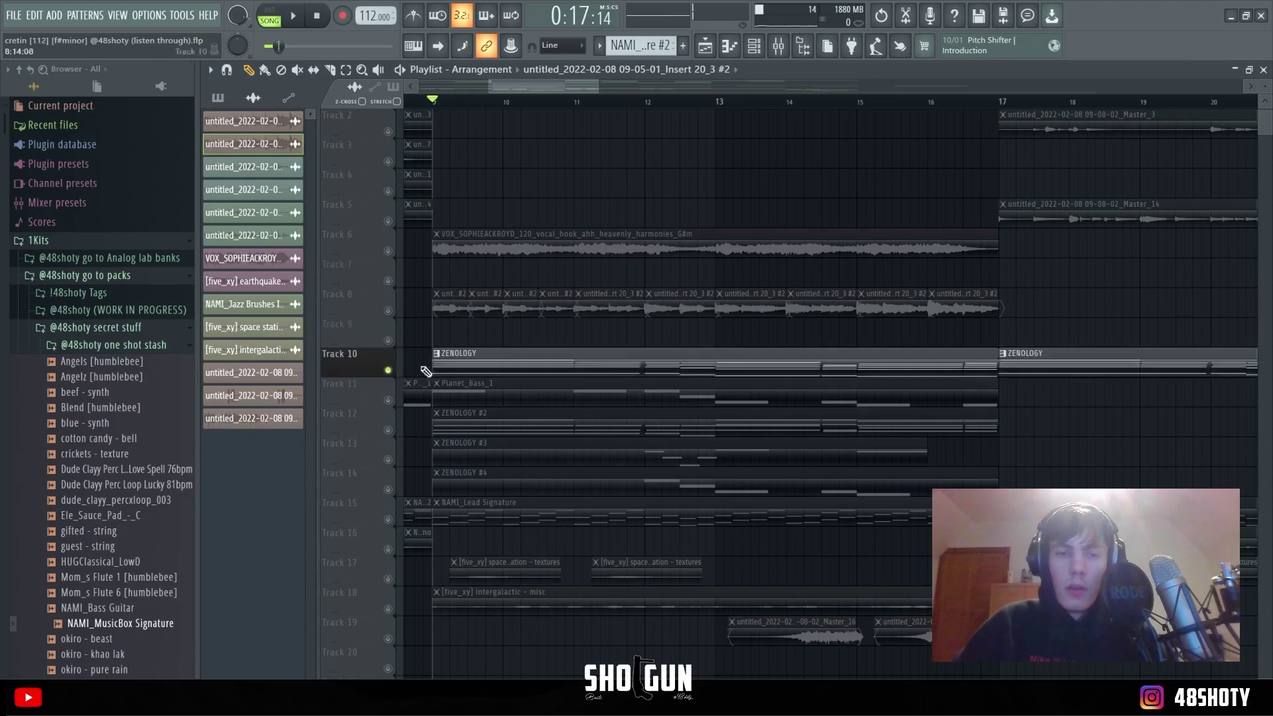
left_click_drag(471, 331, 540, 362)
left_click(574, 341, "ctrl")
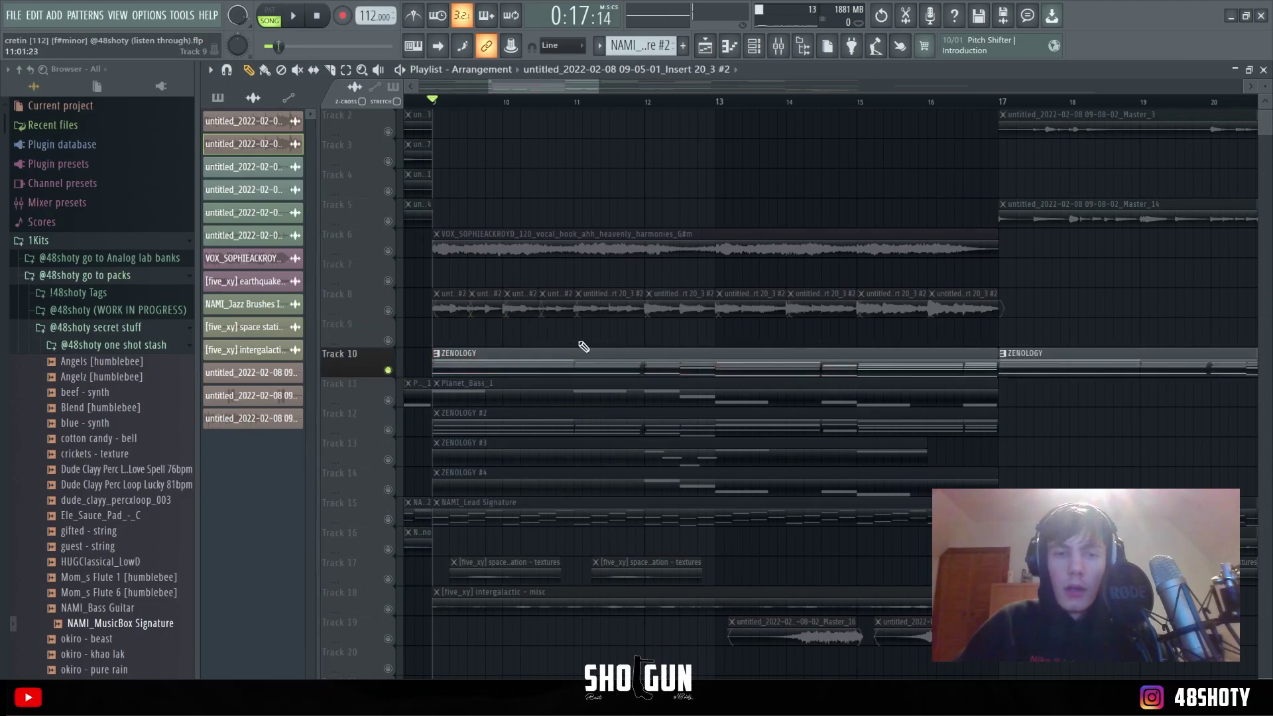
left_click(561, 363)
double_click(561, 363)
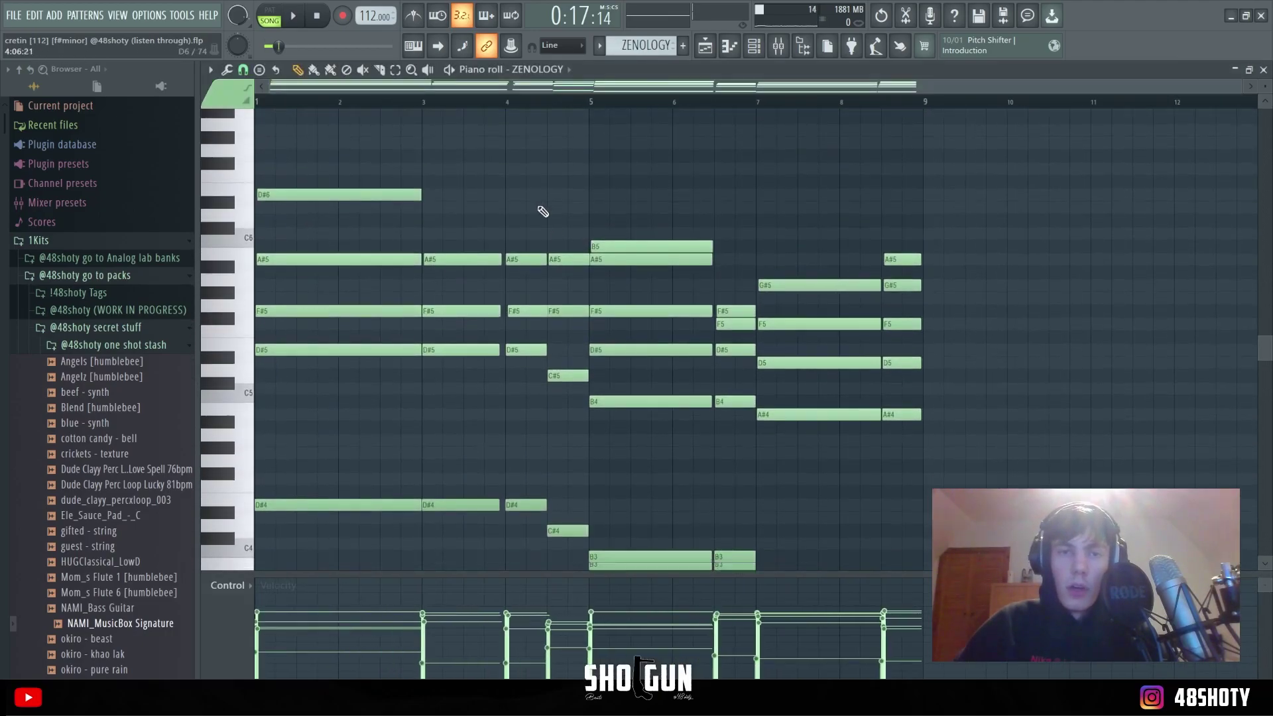
scroll(404, 204, "up", 1)
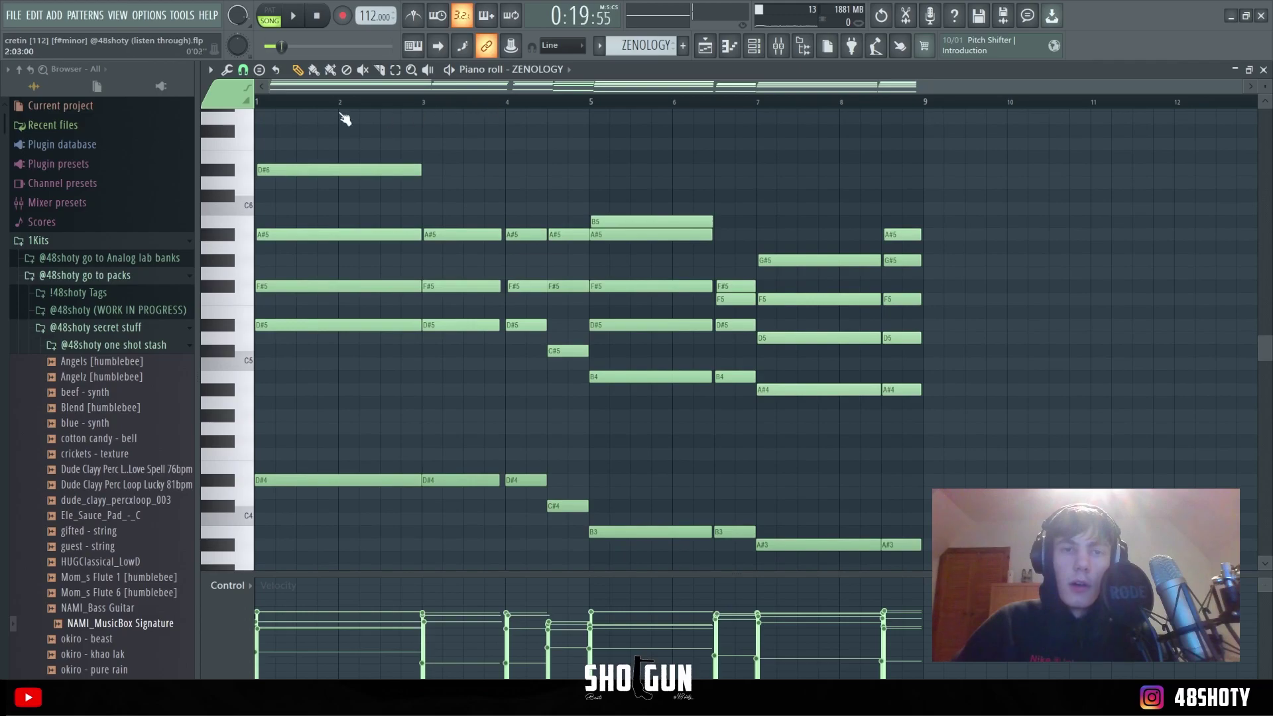
key("ctrl+a")
left_click(645, 173, "ctrl")
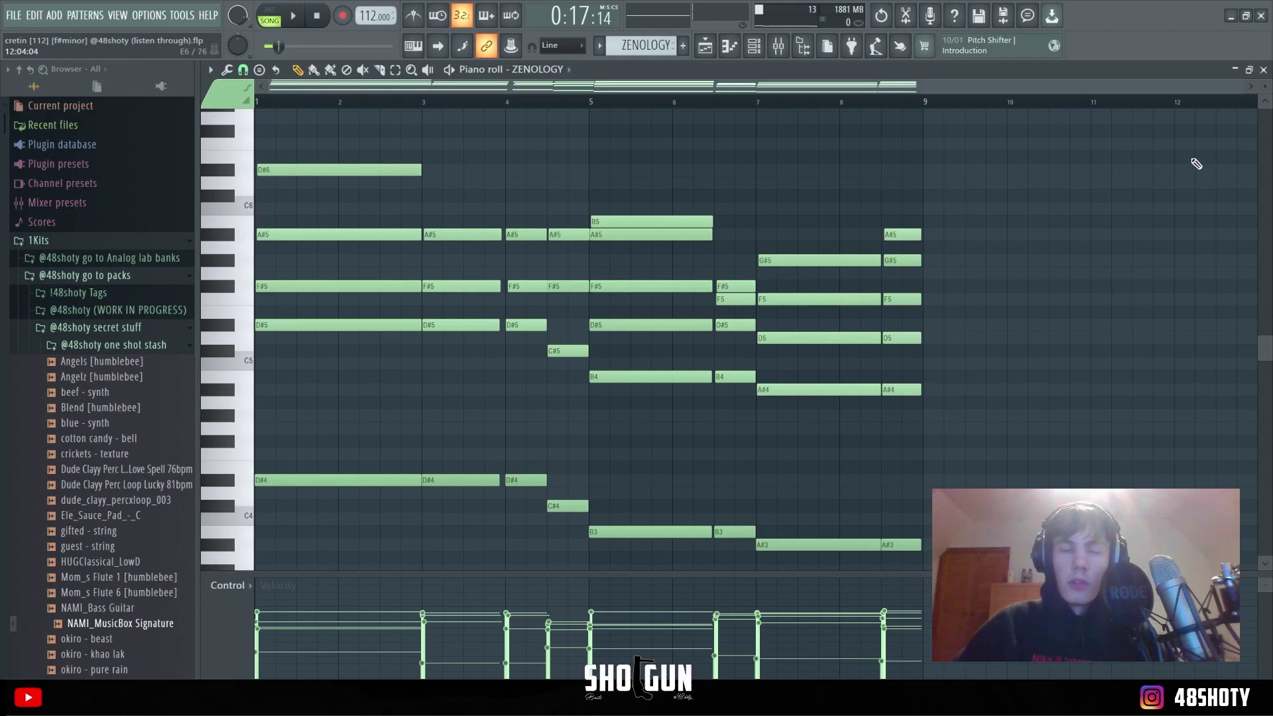
Step: Play the soloed ZENOLOGY chords from bar 9 and examine their upper notes around bar 5 of the pattern
key("space")
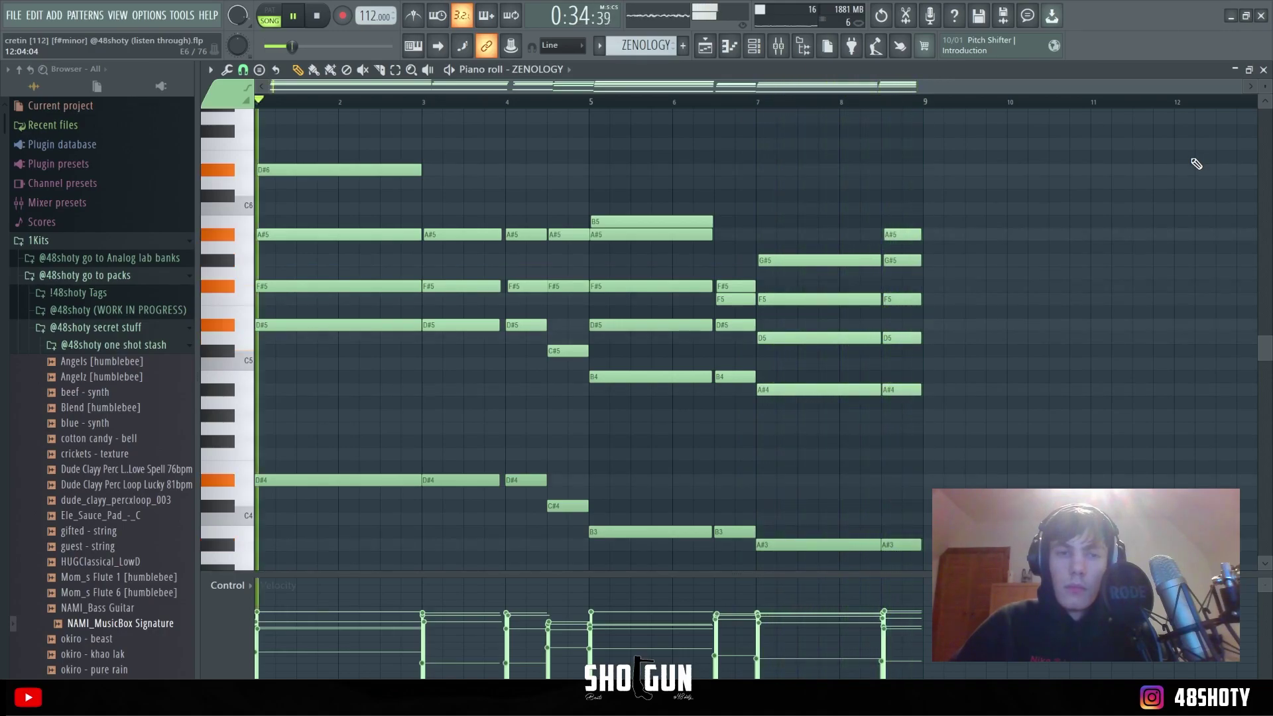
key("space")
scroll(641, 197, "up", 2)
left_click_drag(636, 193, 683, 231, "ctrl")
left_click(793, 209, "ctrl")
left_click_drag(665, 181, 686, 240, "ctrl")
left_click(774, 224, "ctrl")
scroll(826, 157, "down", 2)
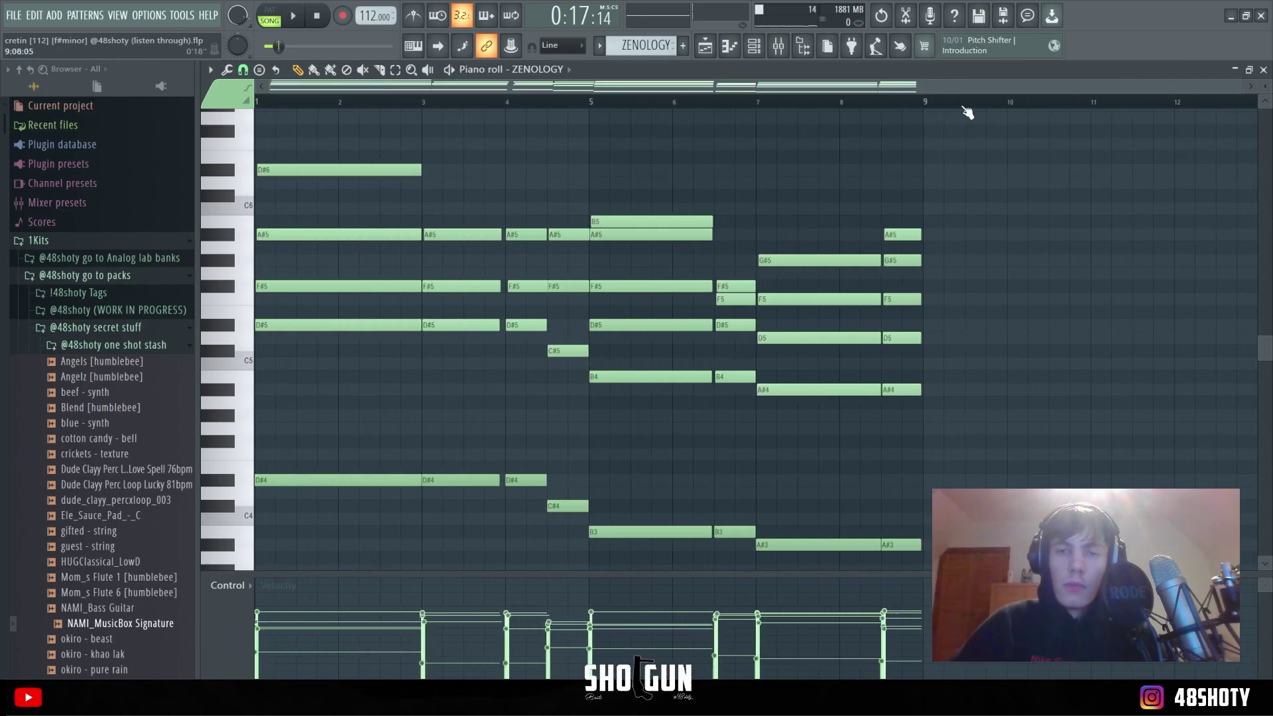
Step: Inspect the ZENOLOGY insert's ValhallaVintageVerb, Fruity parametric EQ 2 and Fruity delay 2 in the mixer
left_click(1263, 69)
left_click(780, 48)
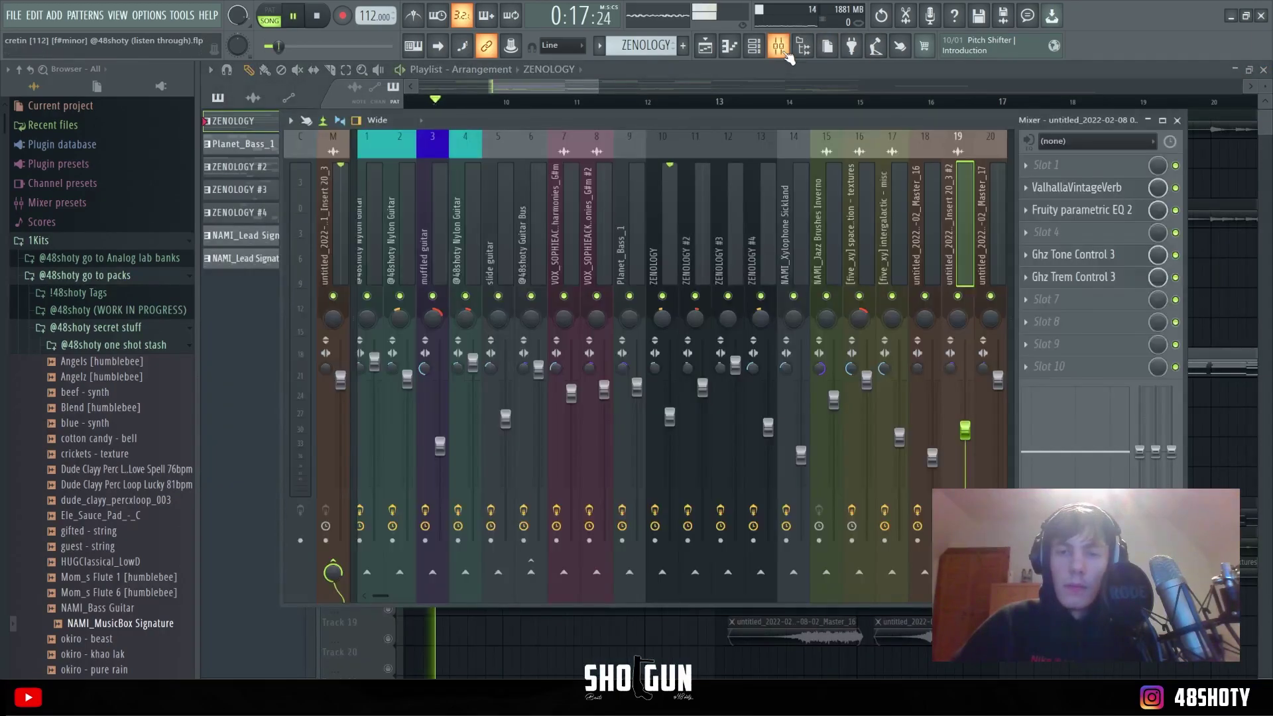
left_click(675, 244)
left_click(1065, 189)
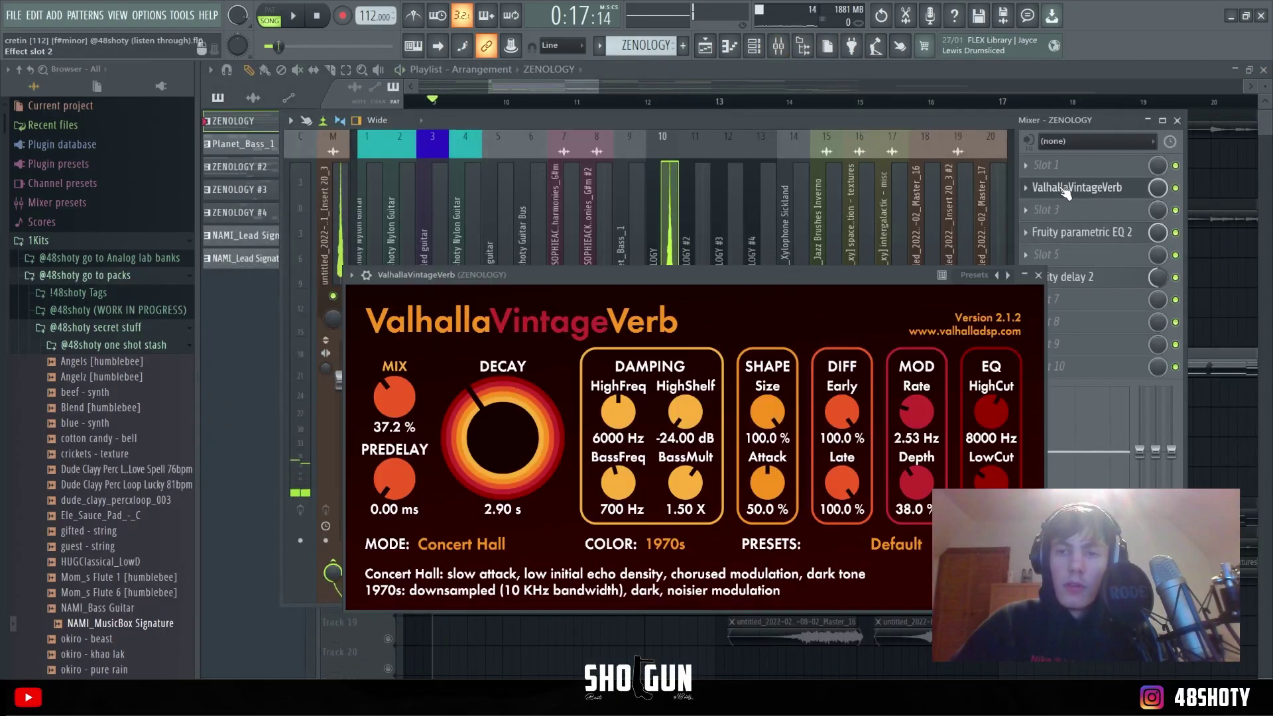
left_click(1065, 189)
left_click(1062, 233)
left_click(1062, 233)
left_click(1067, 279)
left_click(1067, 278)
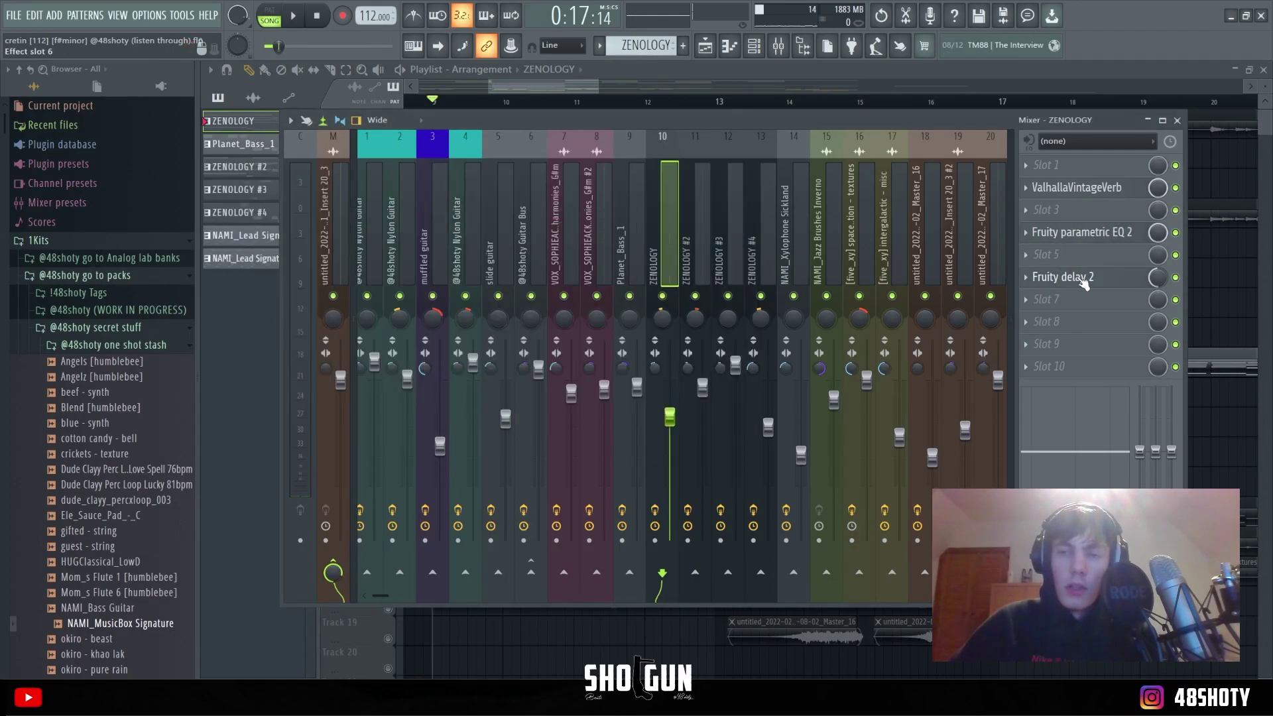
key("F9")
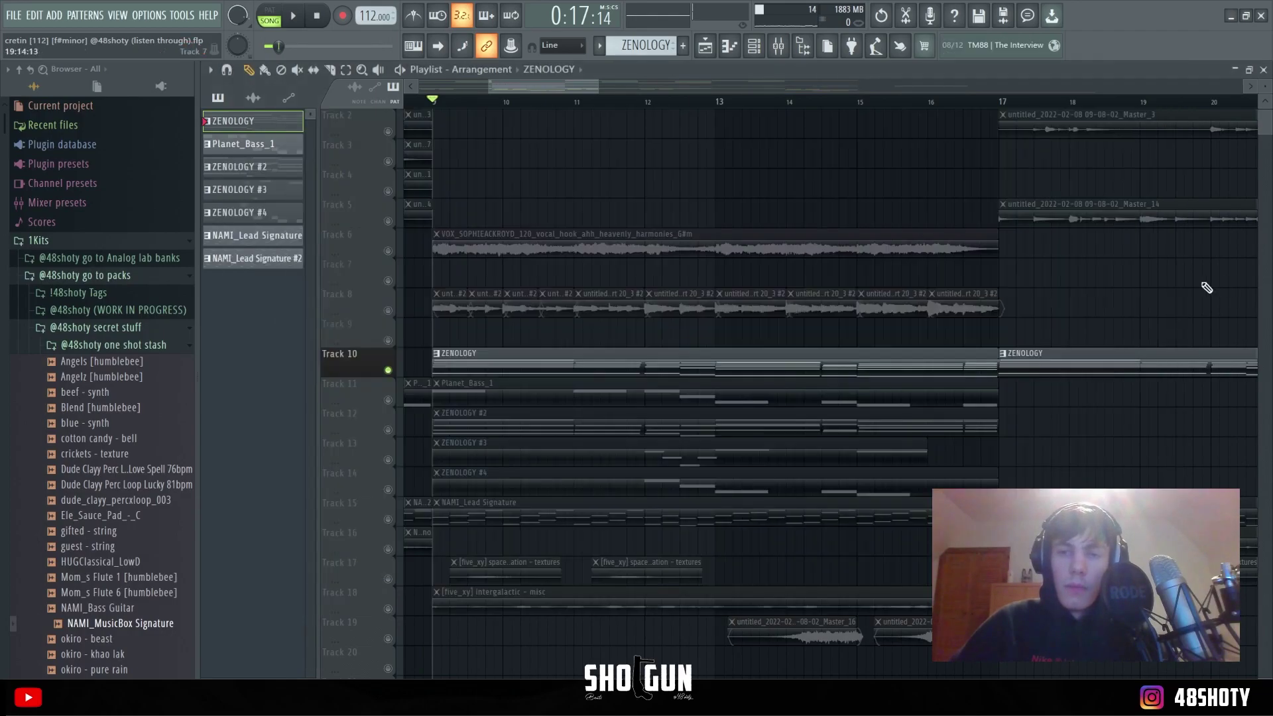
Step: Solo ZENOLOGY #2 on track 12, open its notes in the piano roll and play the pattern in pattern mode
left_click(388, 430)
double_click(503, 424)
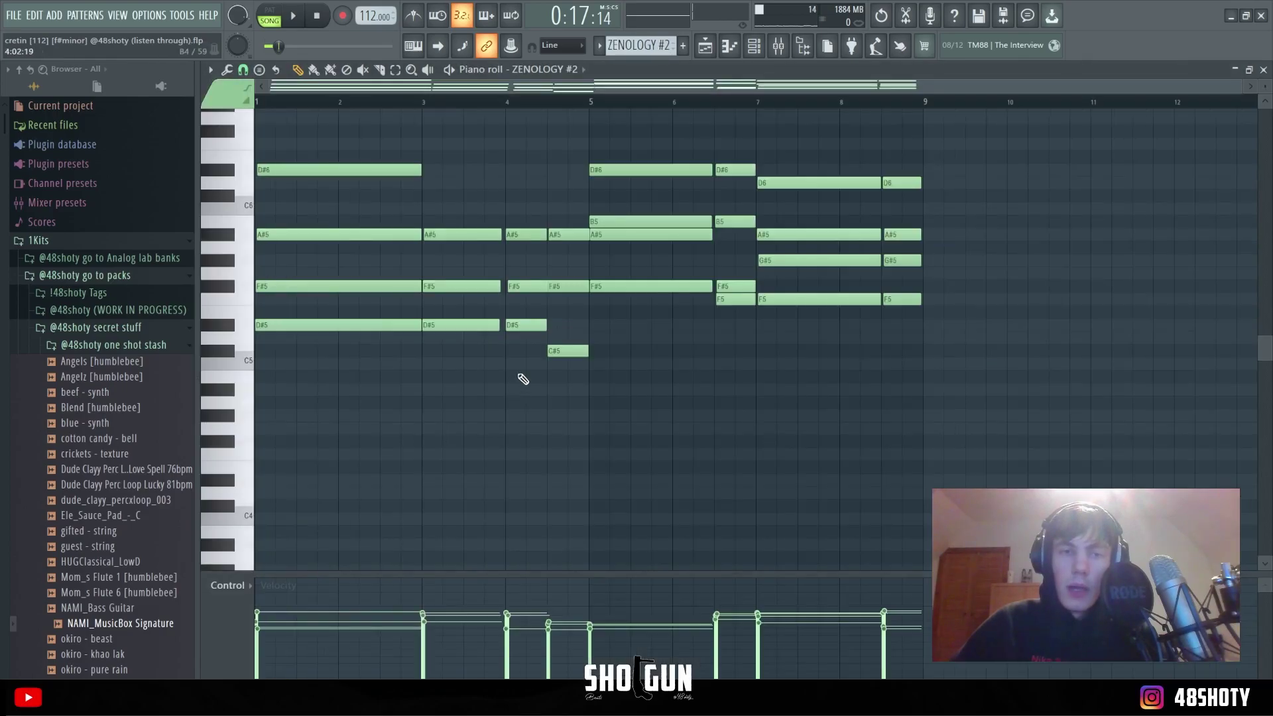
scroll(531, 371, "up", 3)
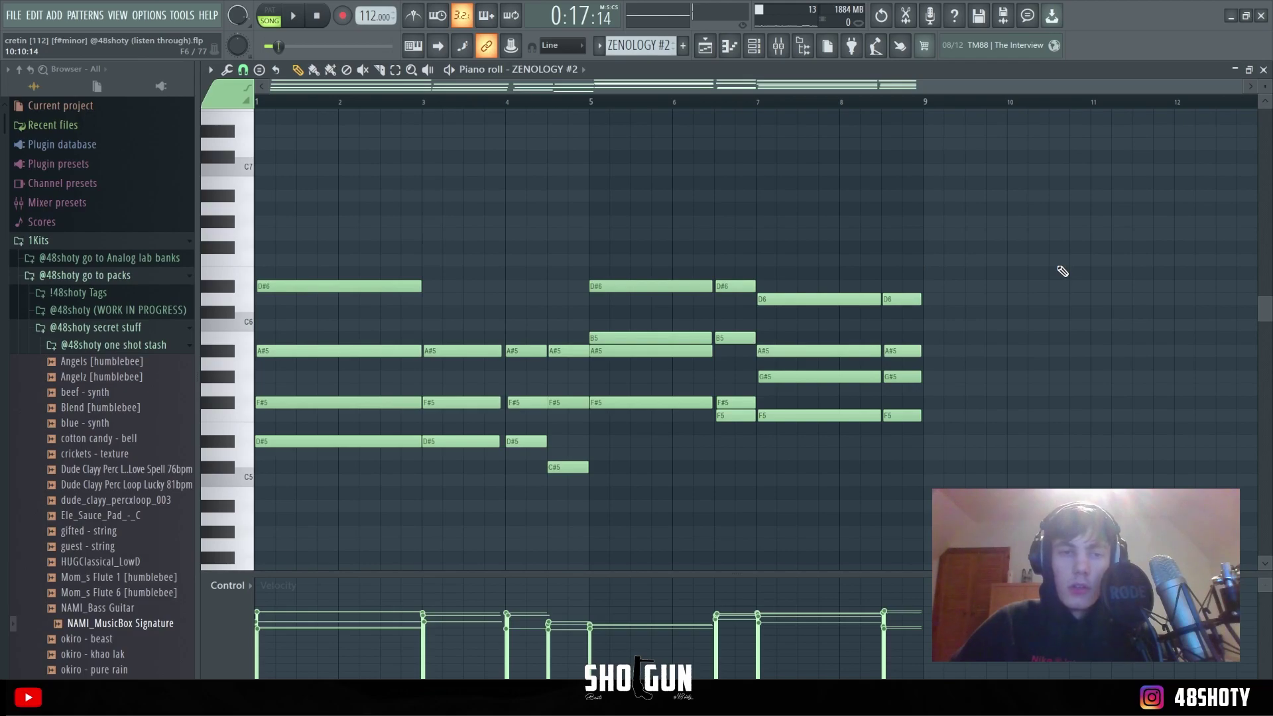
key("space")
key("l")
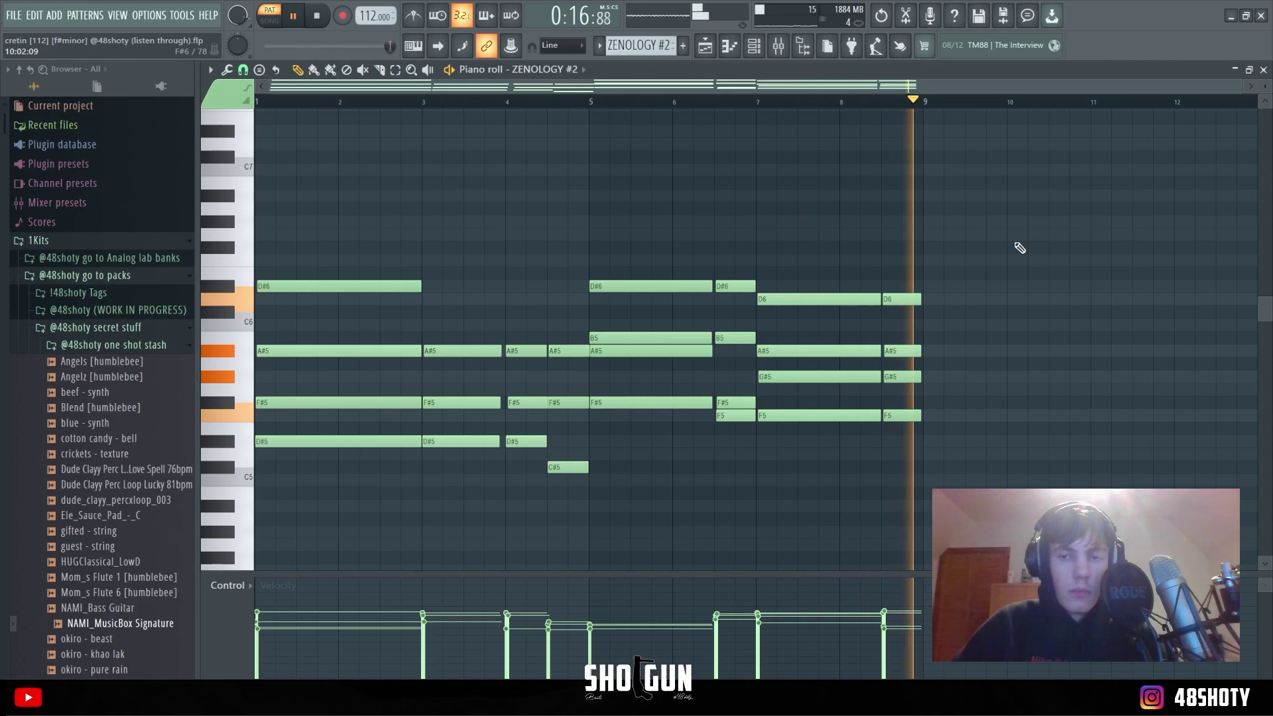
key("space")
Step: Inspect the ZENOLOGY #2 insert's Ghz Vulf Compressor 3, ValhallaVintageVerb and Fruity parametric EQ 2, and return to the playlist
key("F9")
left_click(702, 228)
left_click(1046, 167)
left_click(1046, 167)
left_click(1055, 211)
left_click(1056, 212)
left_click(1078, 277)
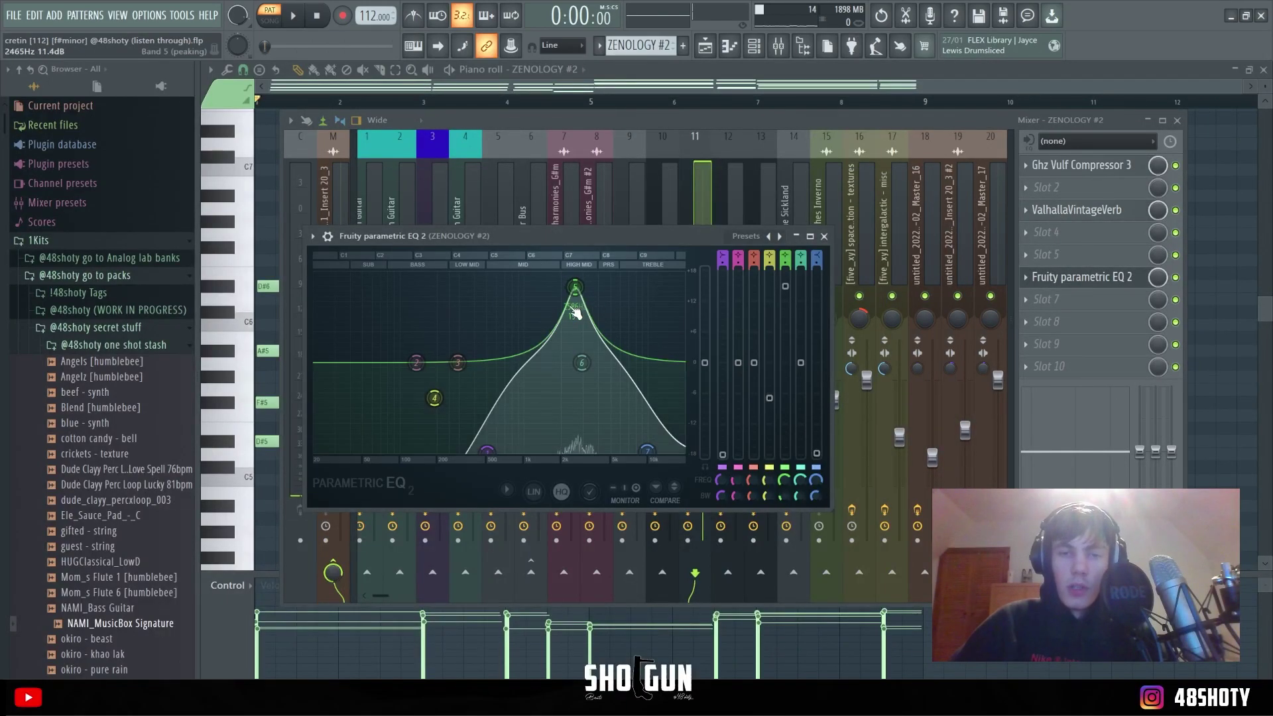
left_click(1055, 281)
left_click(1255, 224)
left_click(1263, 70)
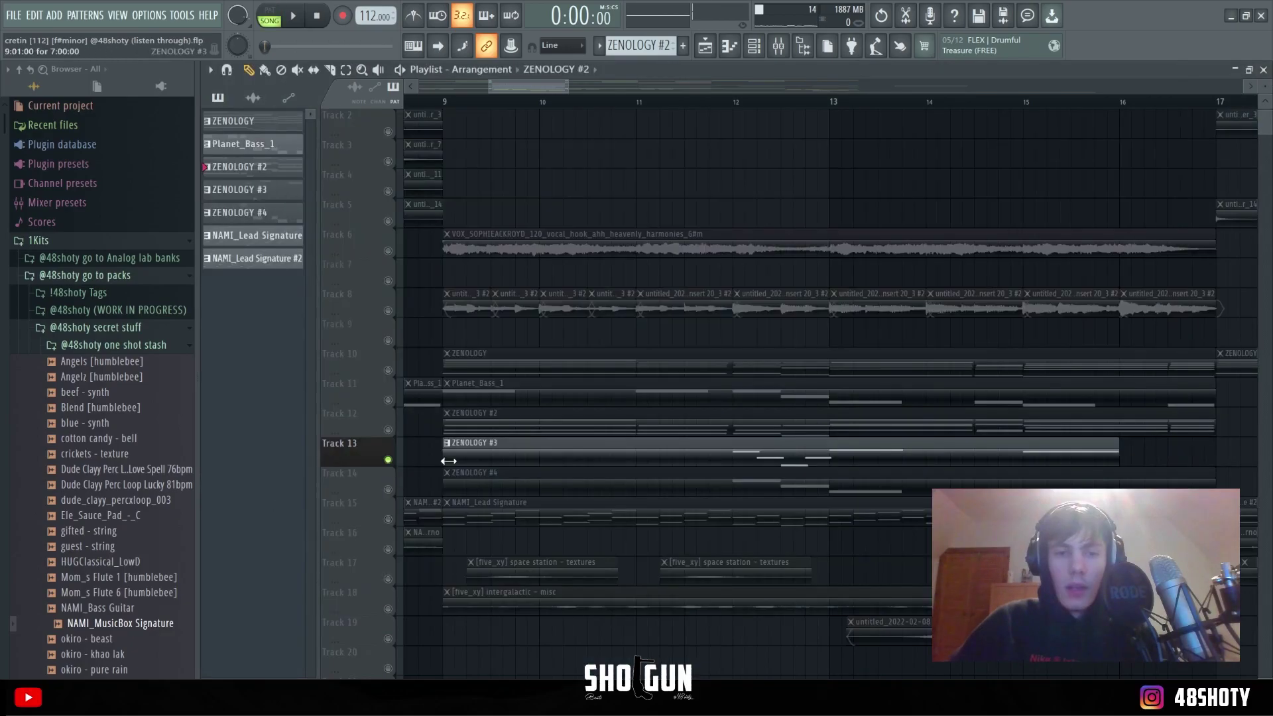
Step: Open the ZENOLOGY #3 notes from track 13 in the piano roll and play them in song mode
double_click(514, 455)
scroll(490, 363, "down", 5)
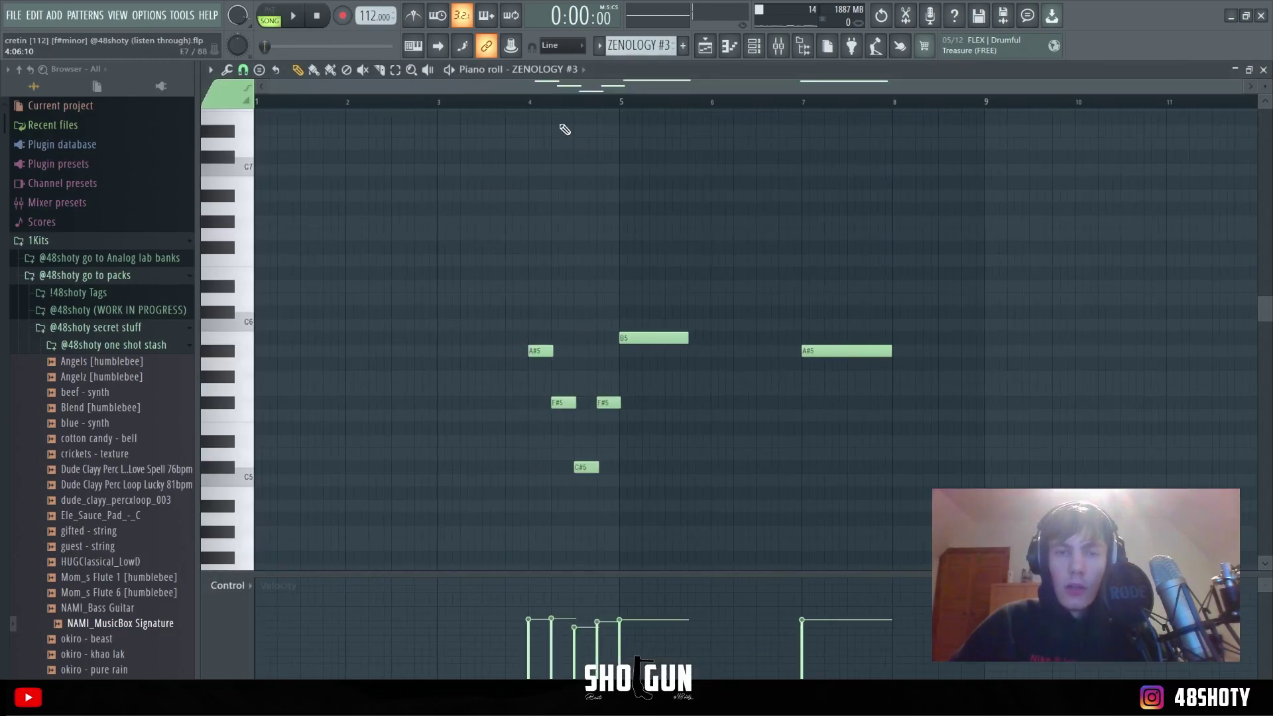
key("space")
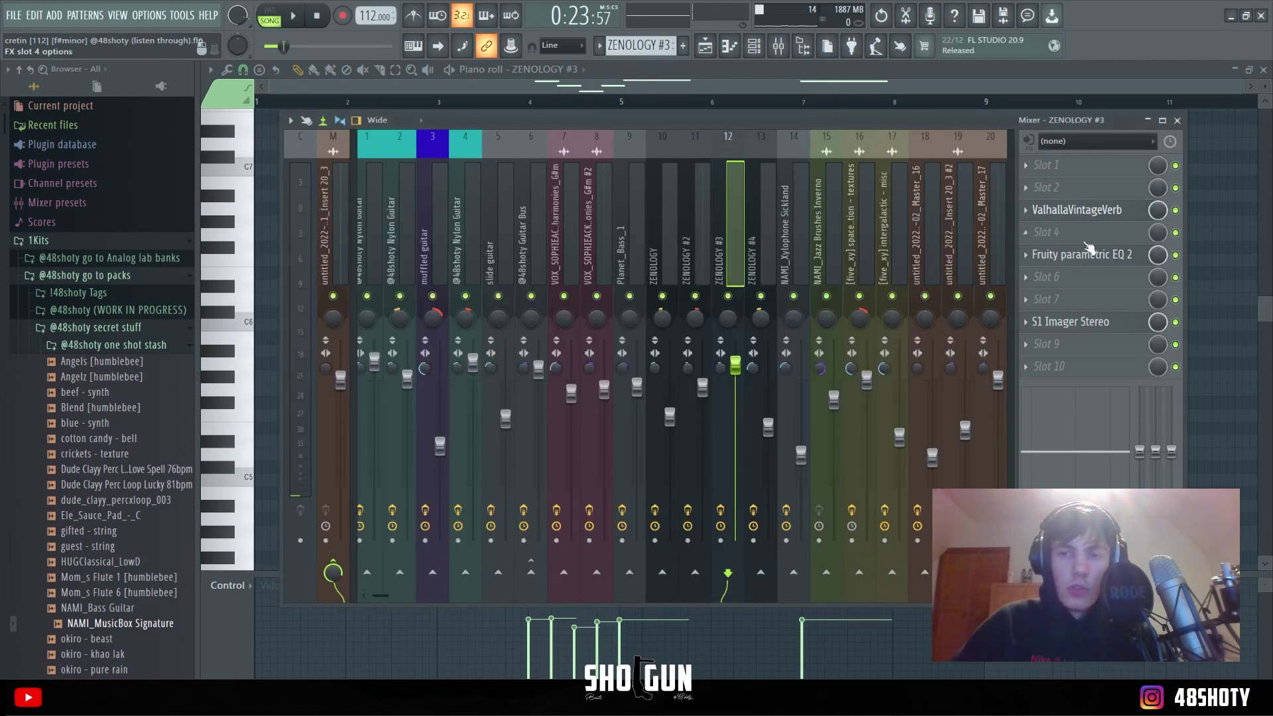
Step: Inspect the ZENOLOGY #3 insert's Fruity parametric EQ 2 and S1 Imager Stereo, and return to the playlist
left_click(1087, 256)
left_click(1087, 258)
left_click(1087, 323)
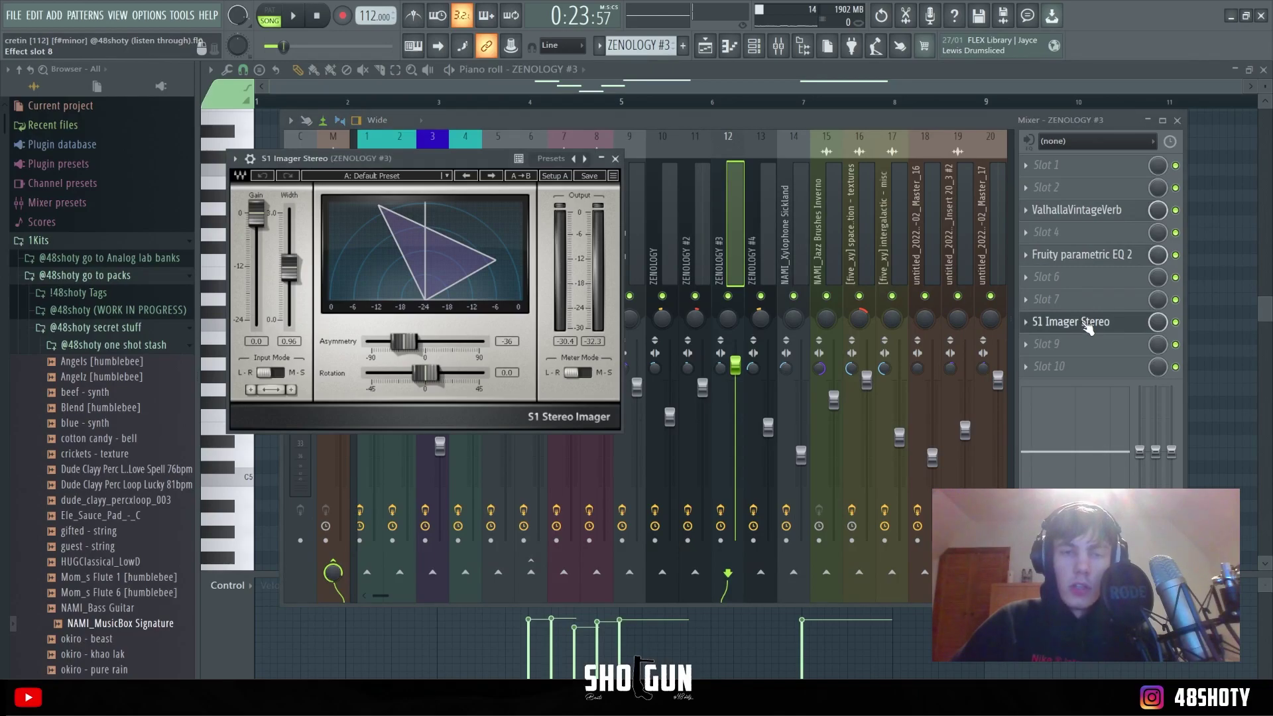
left_click(1087, 323)
left_click(1263, 70)
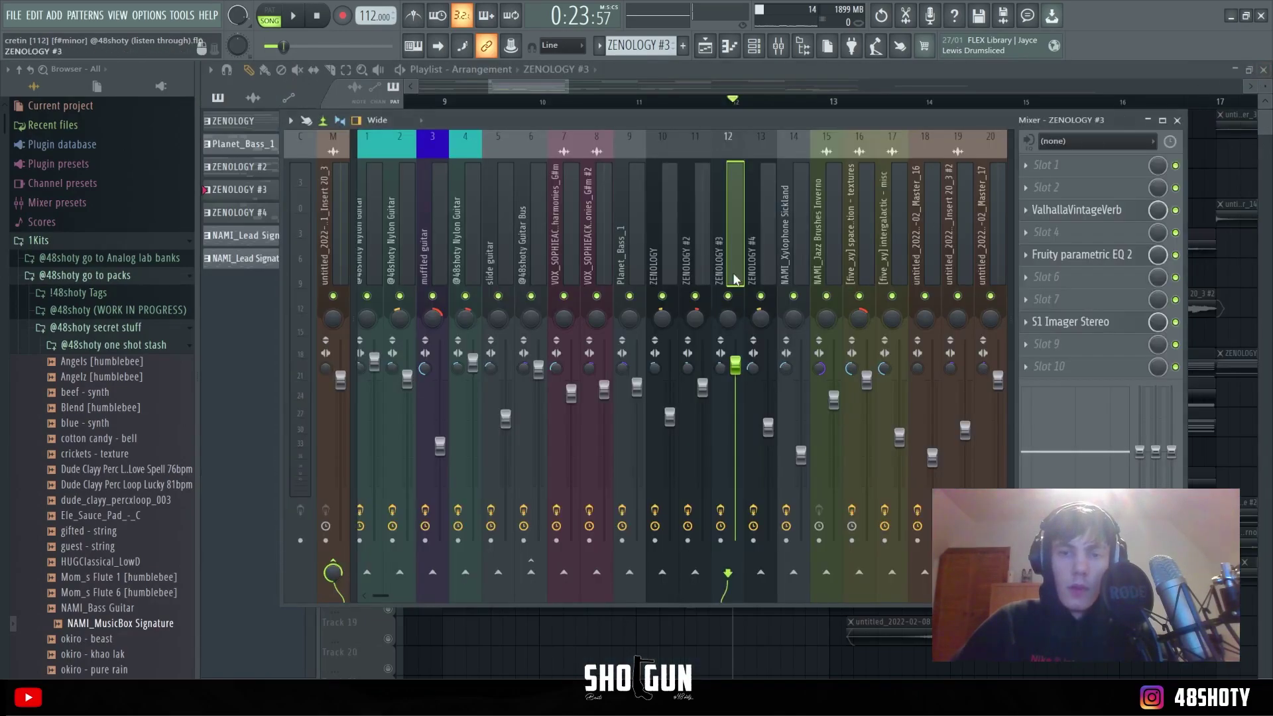
key("F9")
Step: Solo ZENOLOGY #4 on track 14, open its low notes in the piano roll and play them
scroll(596, 424, "down", 1)
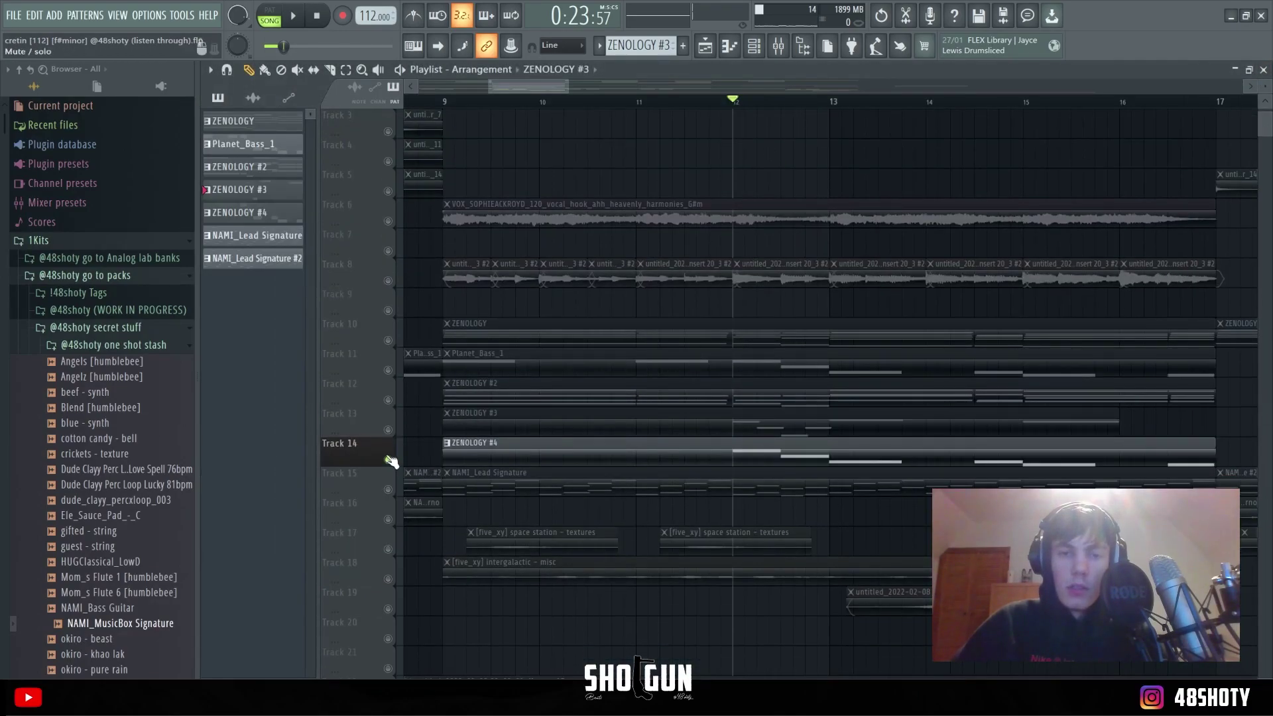
left_click(910, 455, "ctrl")
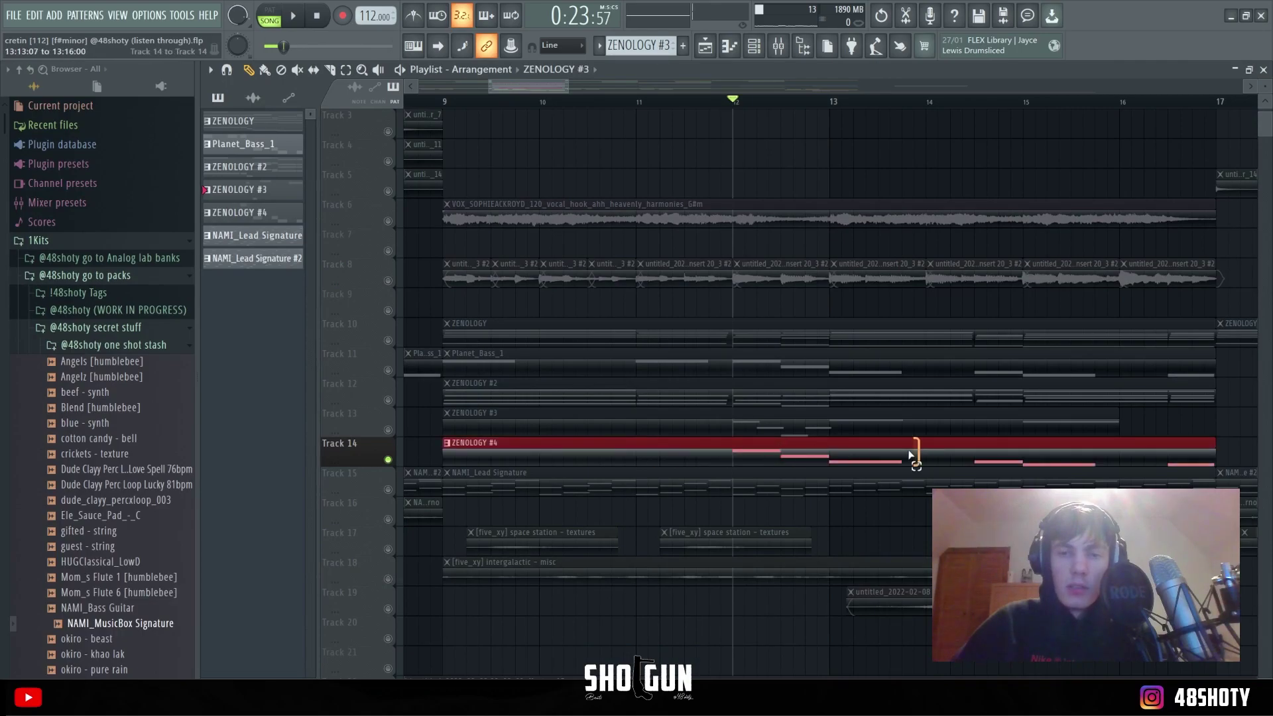
left_click(922, 542, "ctrl")
scroll(866, 515, "down", 2)
double_click(946, 454)
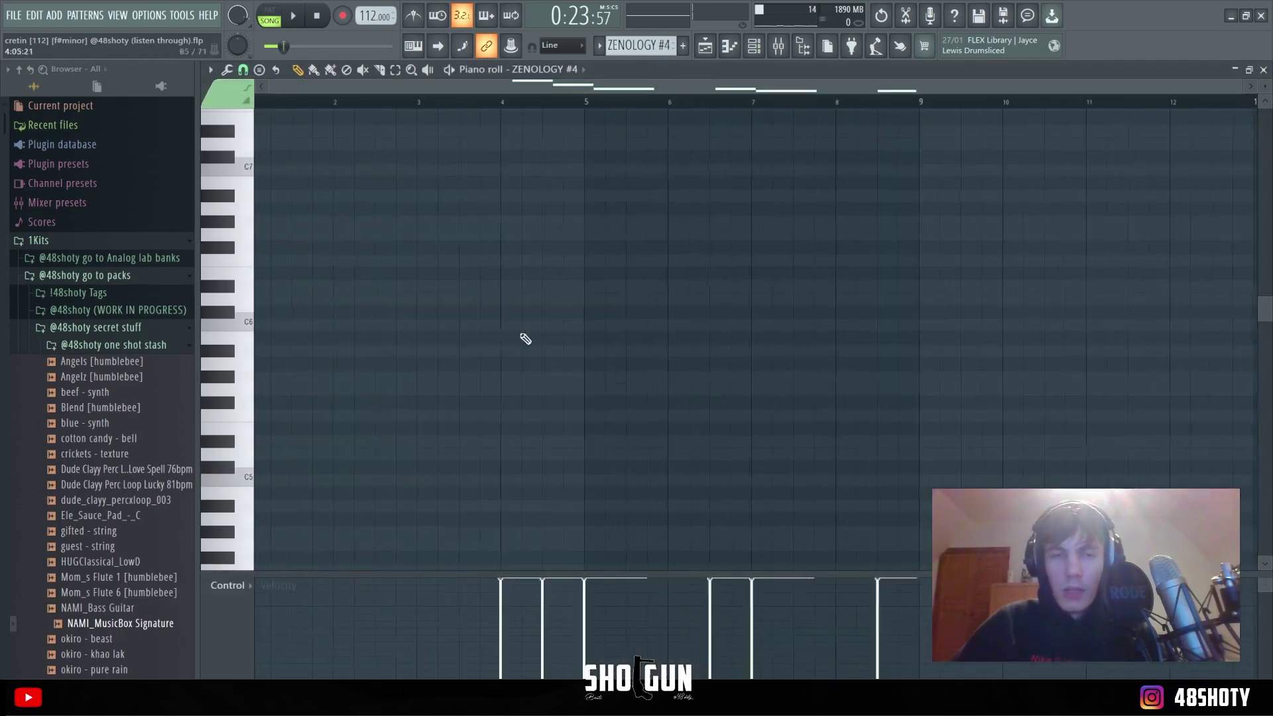
key("space")
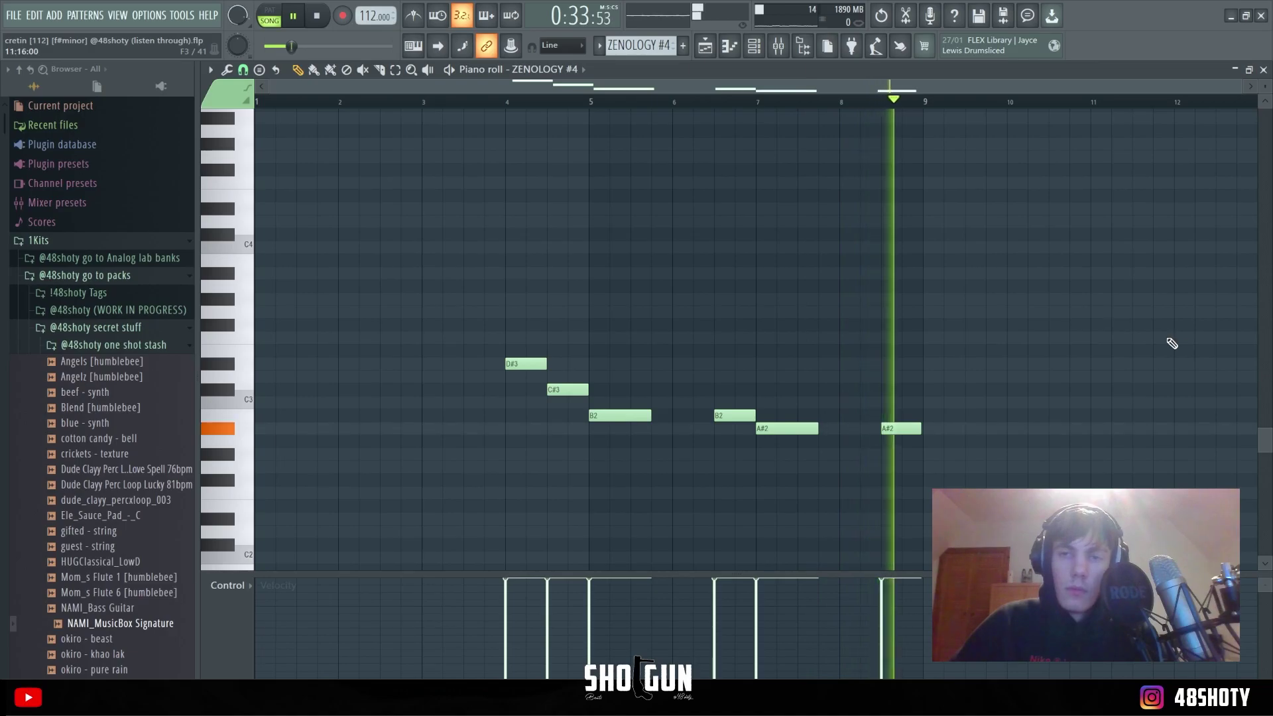
key("space")
Step: Inspect the ZENOLOGY #4 insert's Fruity parametric EQ 2 and S1 Imager Stereo in the mixer
key("F9")
left_click(1055, 217)
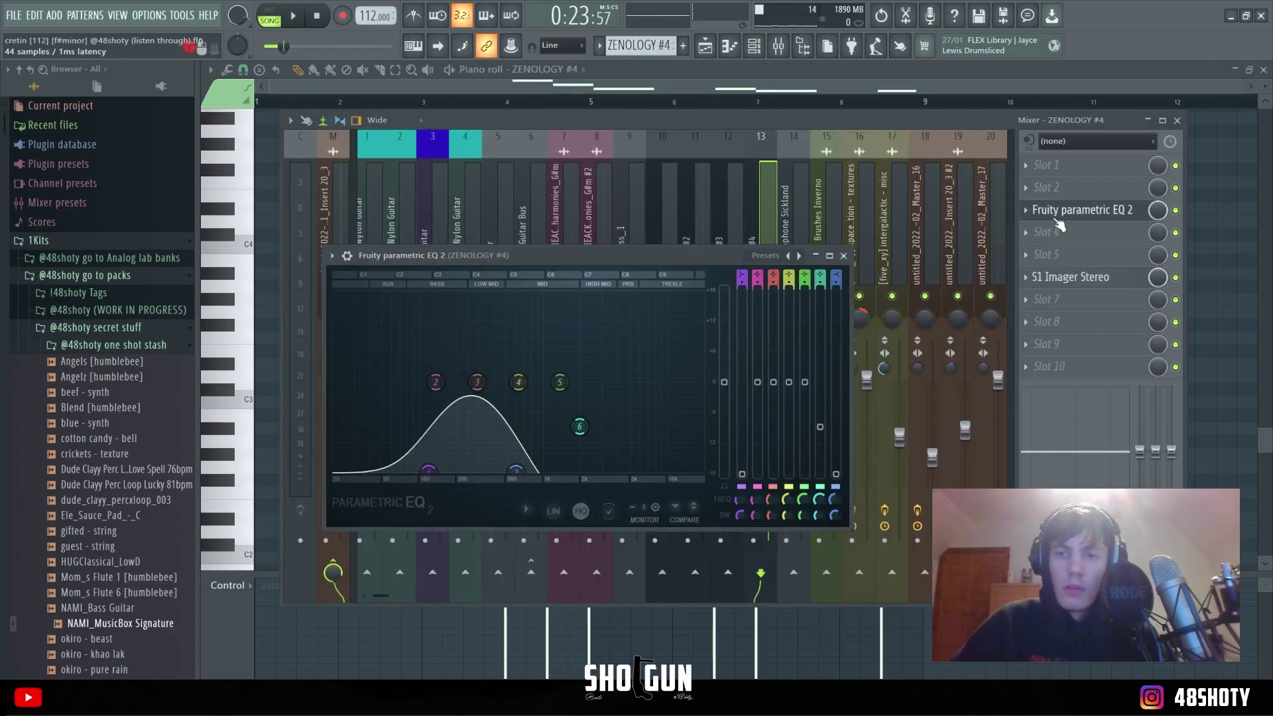
left_click(1062, 217)
left_click(1069, 277)
left_click(1068, 277)
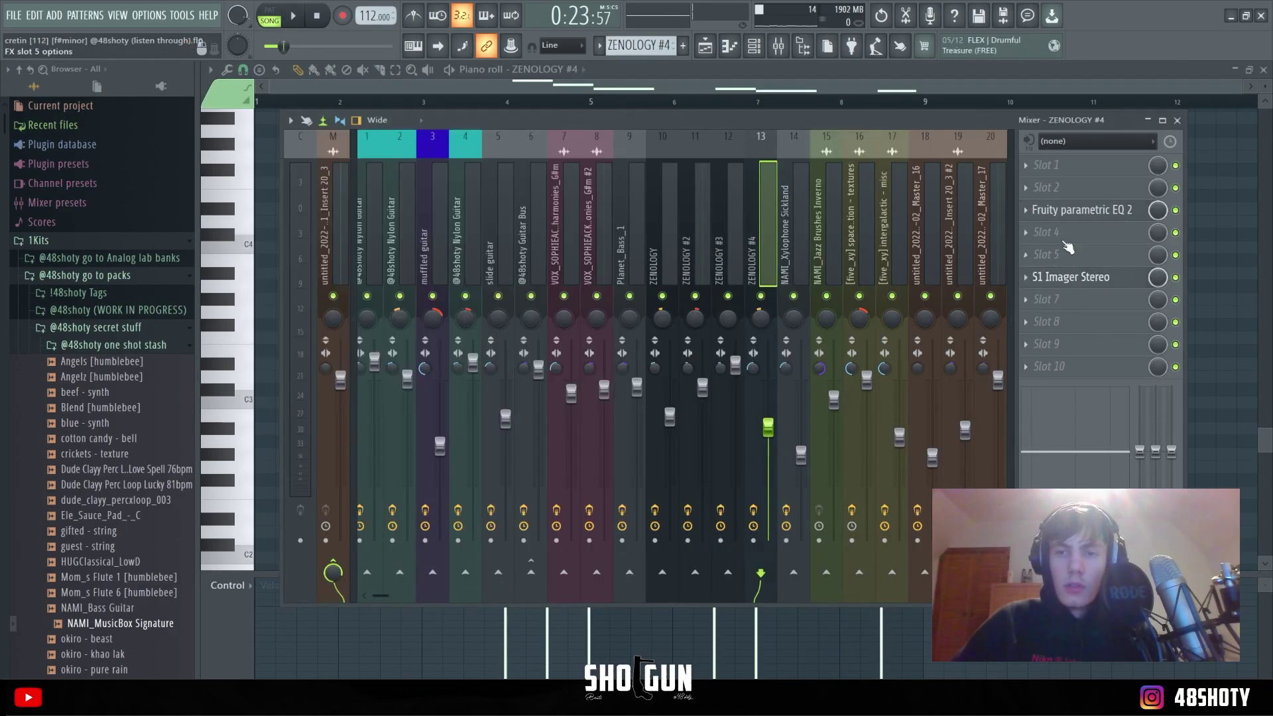
left_click(1061, 211)
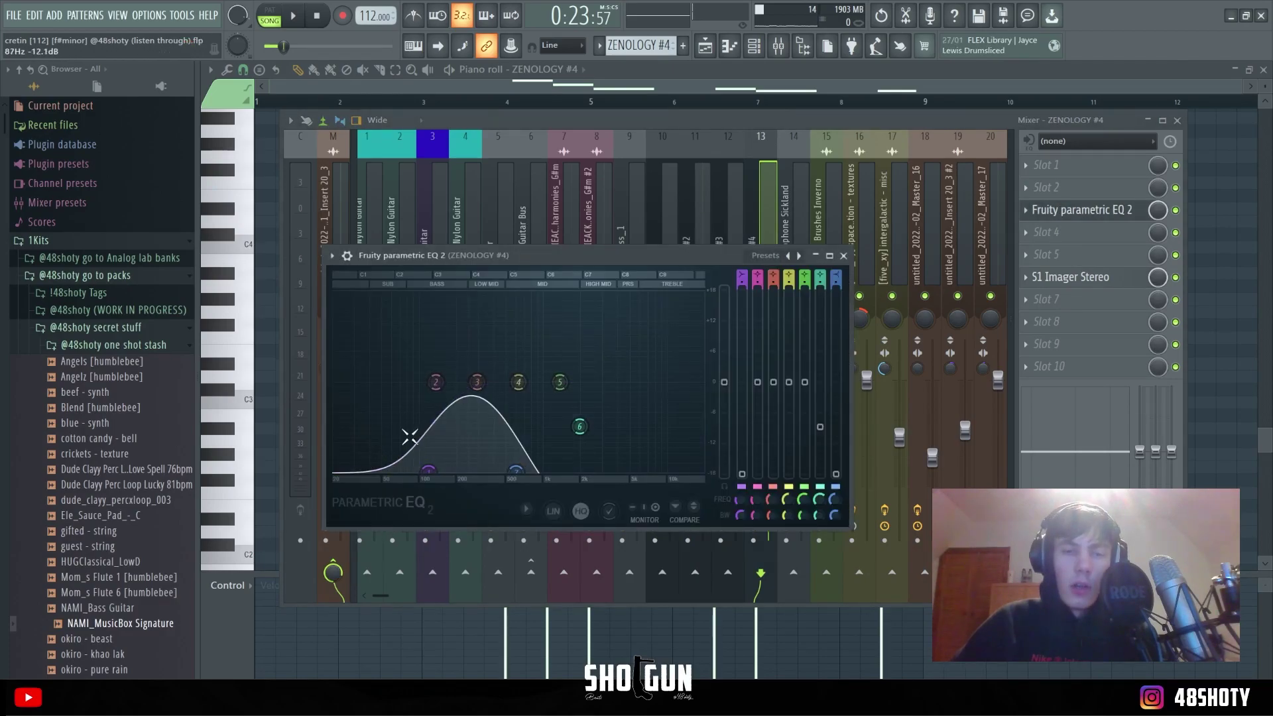
left_click(843, 256)
Step: Inspect the Planet_Bass_1 insert's Fruity parametric EQ 2 in the mixer and return to the playlist
left_click(632, 262)
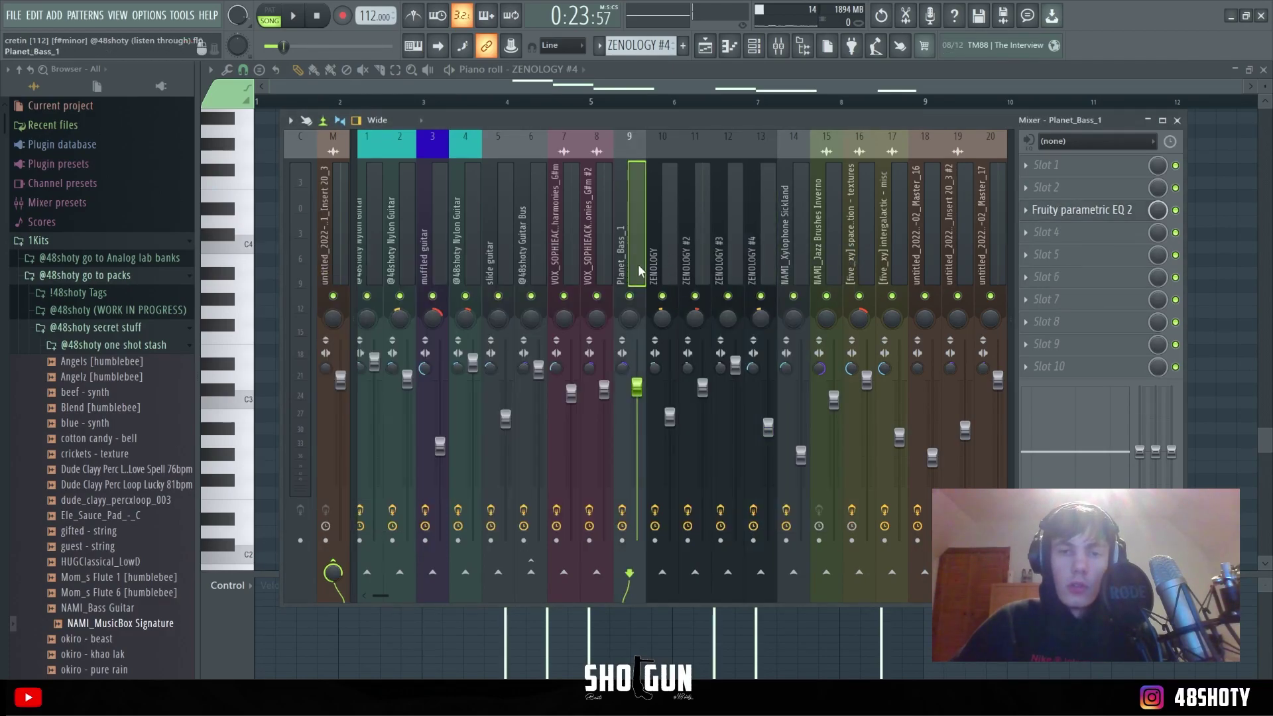
left_click(1074, 211)
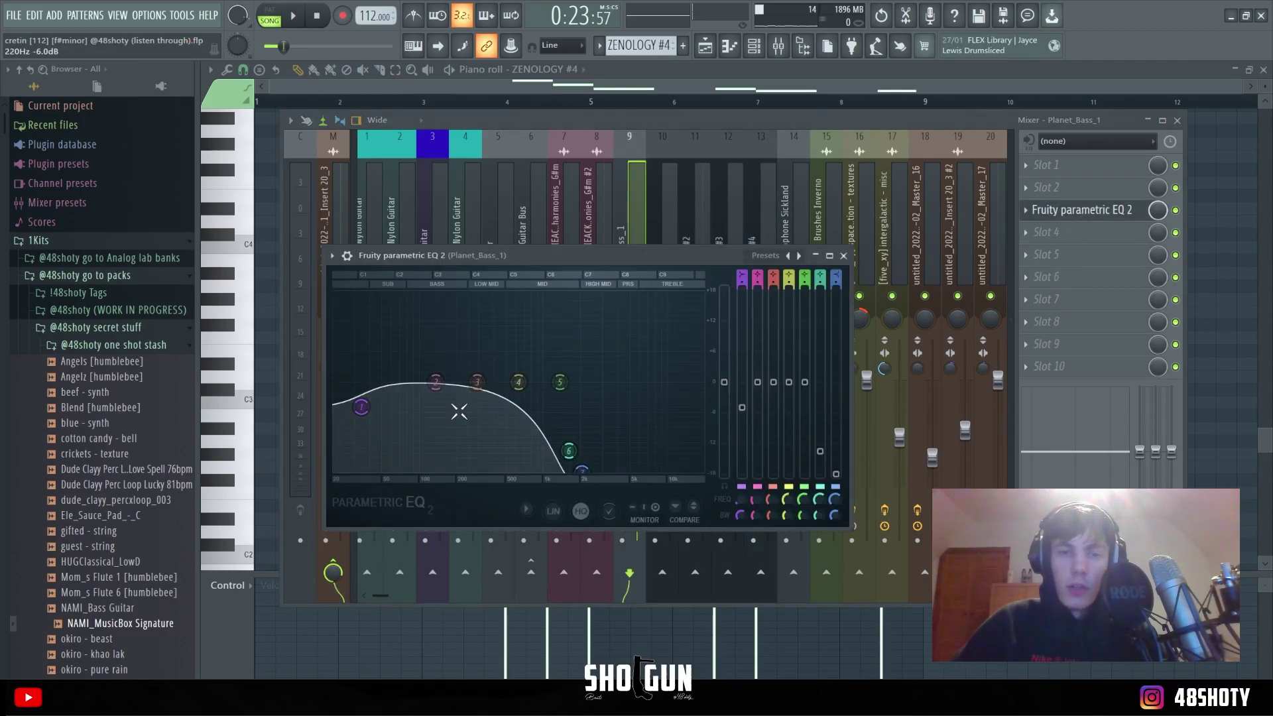
left_click(843, 256)
left_click(1177, 121)
left_click(1262, 69)
Step: Solo track 15 and examine the NAMI_Lead Signature notes at bar 9 in the piano roll
right_click(388, 459)
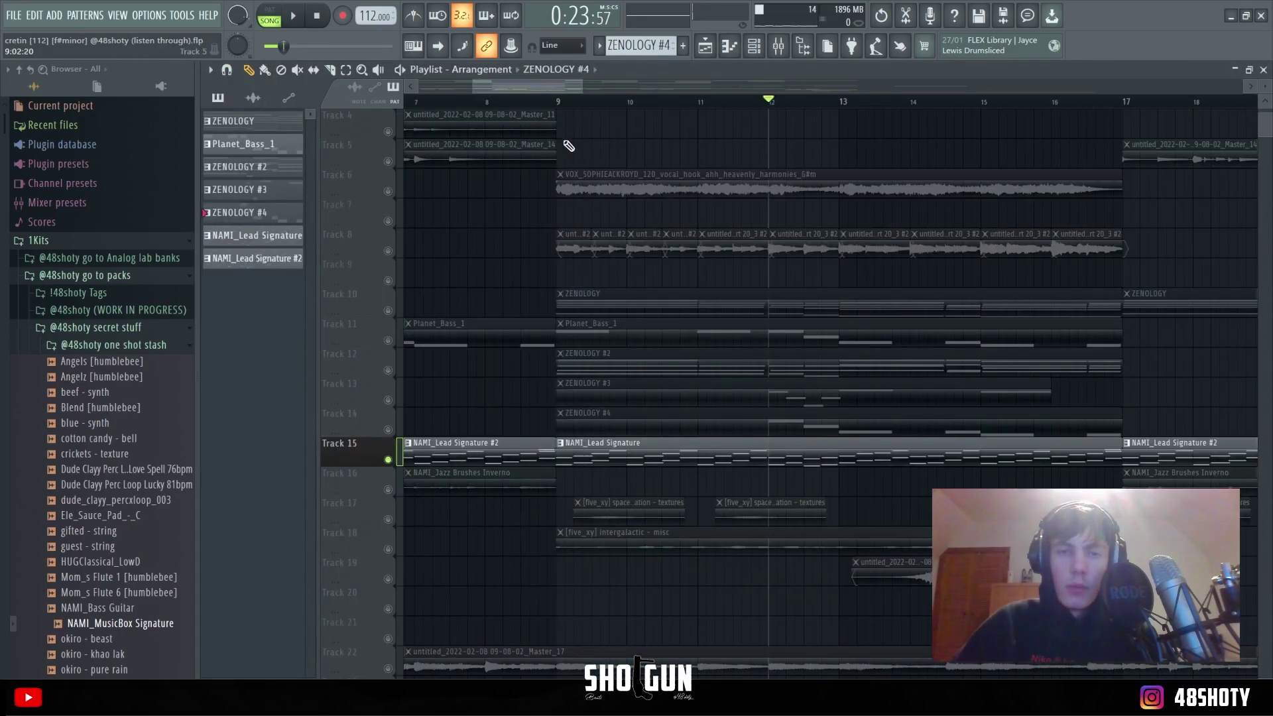
double_click(664, 451)
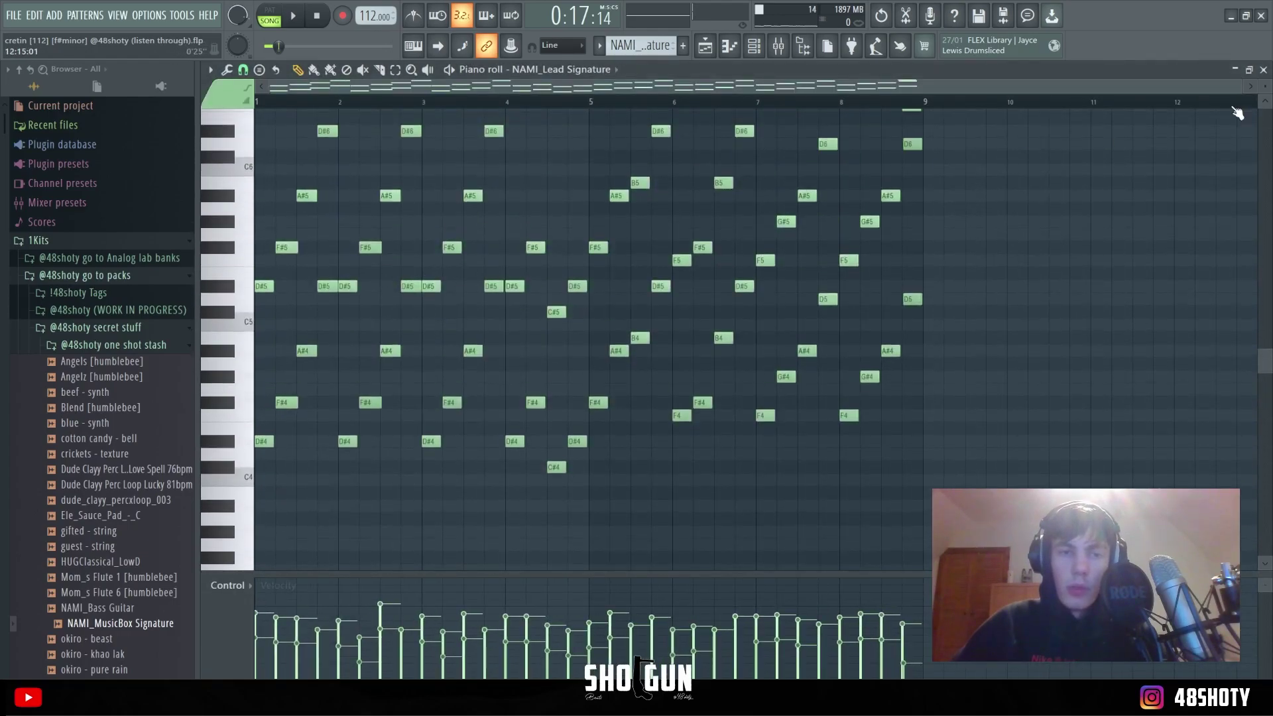
left_click(1263, 70)
Step: Solo the space station textures on track 17 and unmute tracks 18 and 19 alongside them
right_click(389, 520)
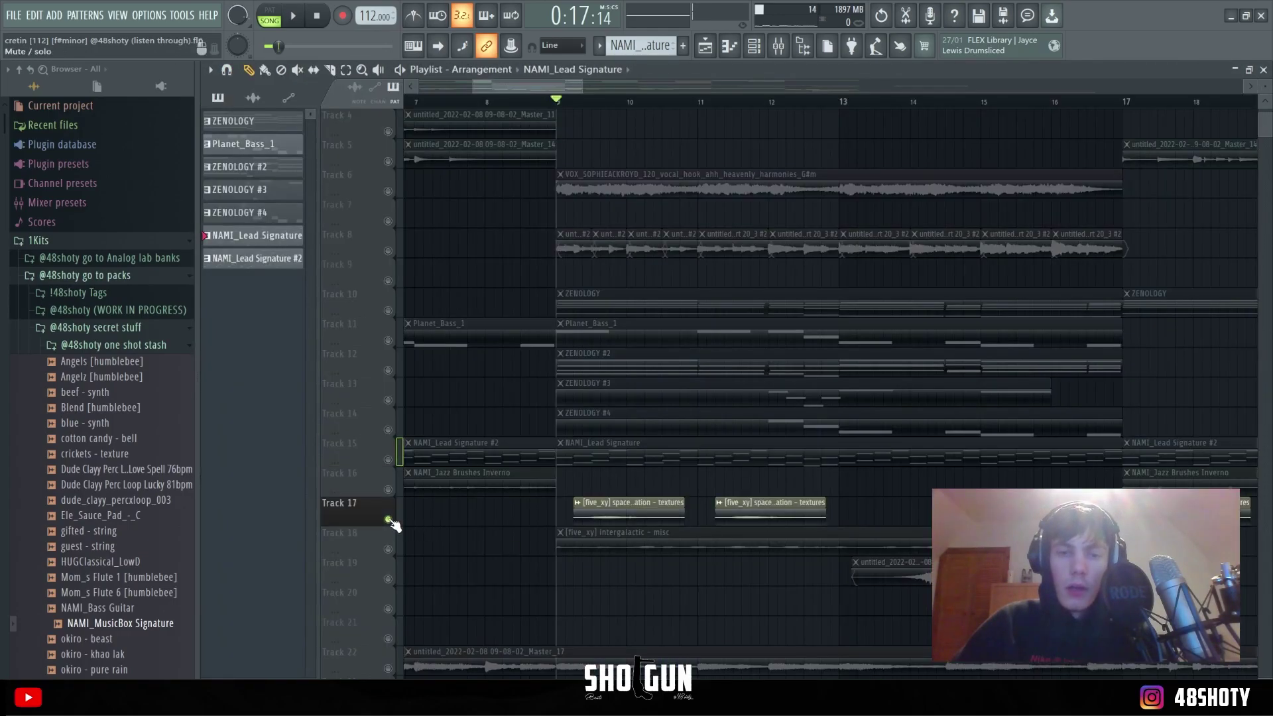
left_click(388, 549)
left_click(388, 578)
scroll(733, 569, "down", 2)
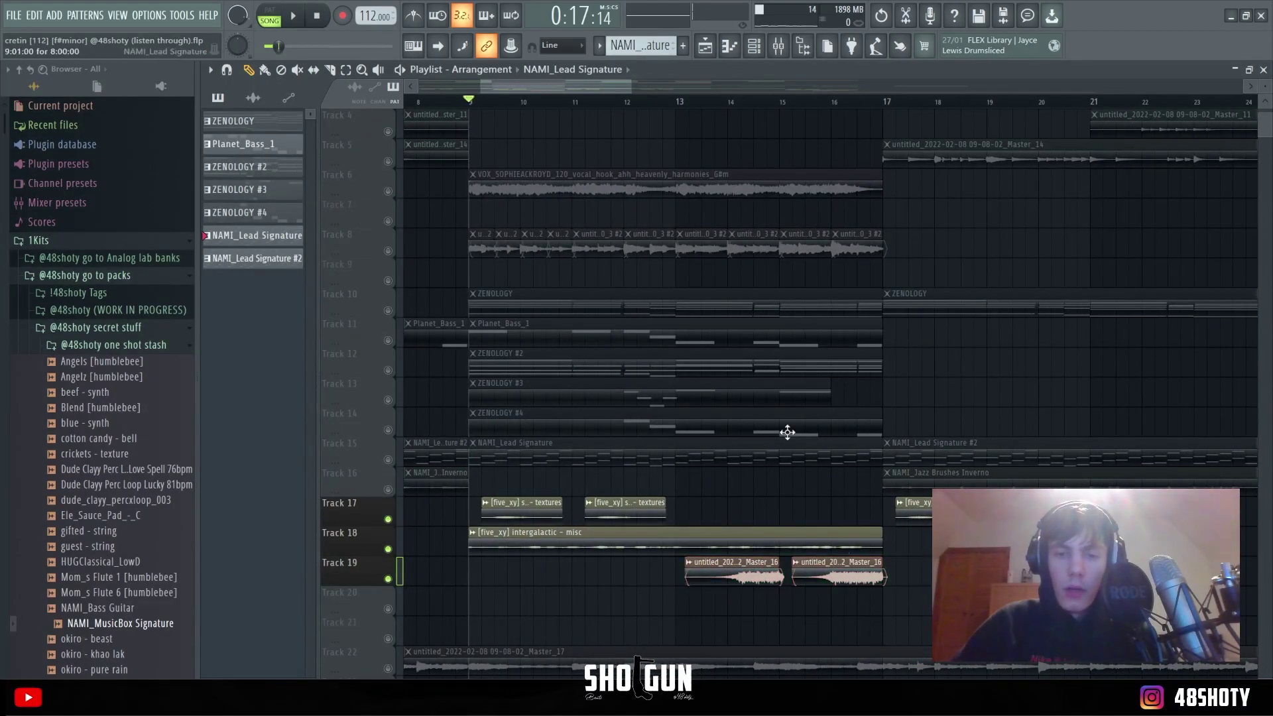
Step: Solo only the audio clips on track 19 and play the section
right_click(389, 578)
key("space")
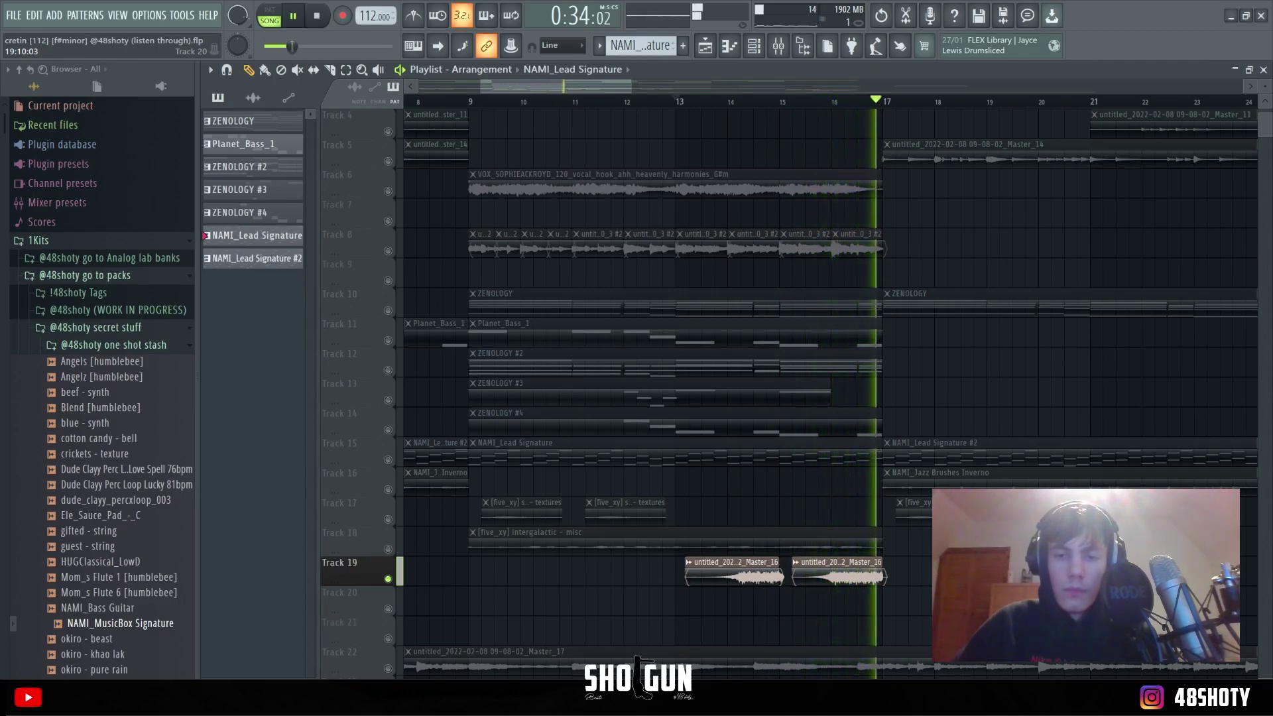
Step: Stop playback and examine the ZENOLOGY #3 notes on track 13 in the piano roll
key("space")
left_click(521, 394)
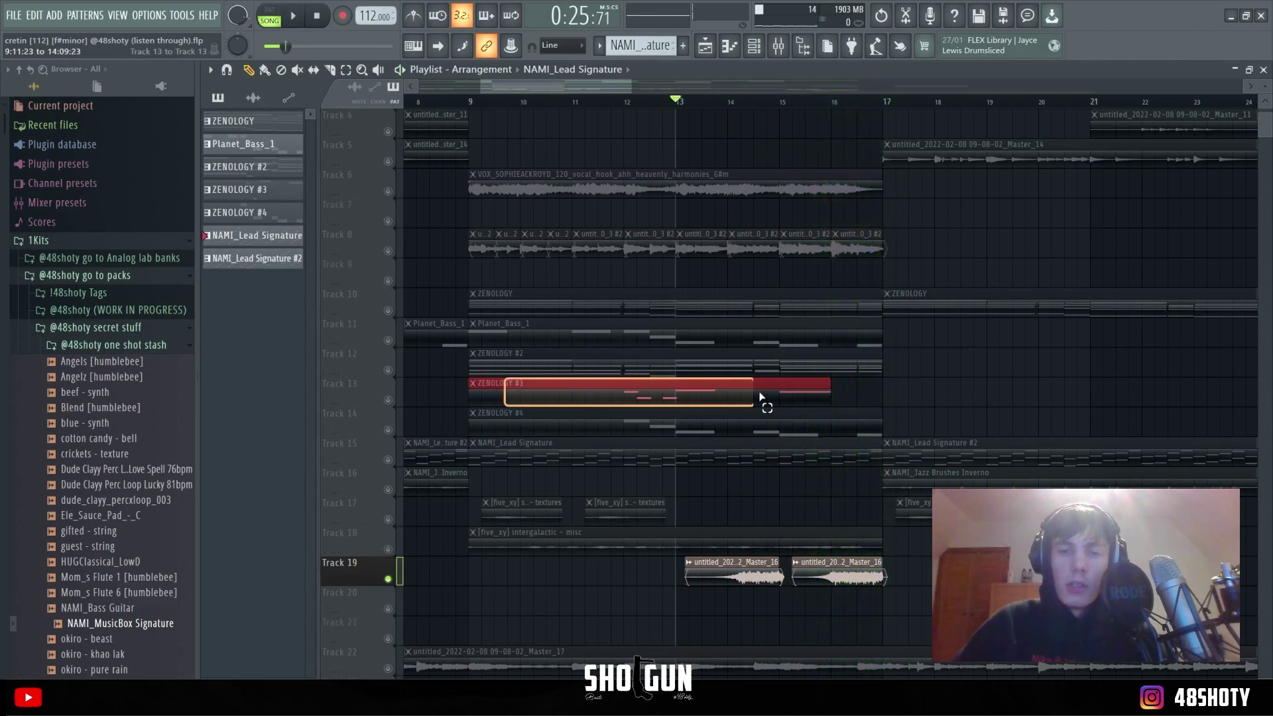
double_click(715, 393)
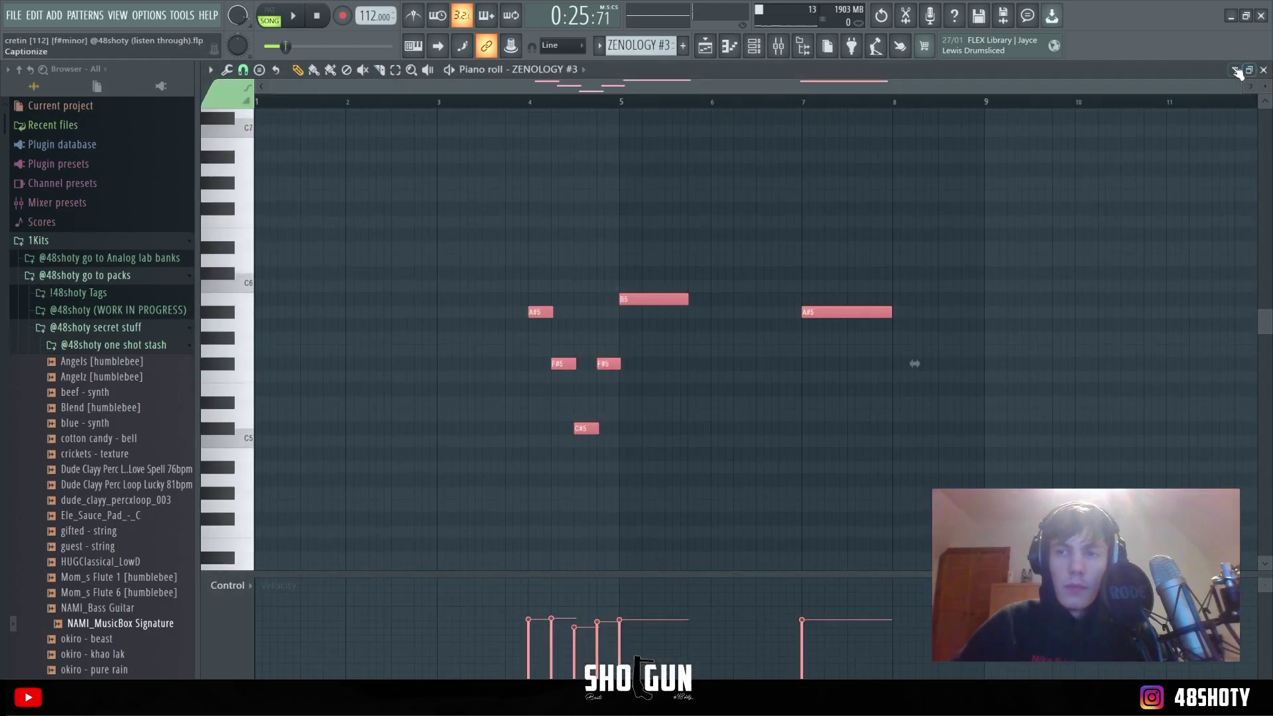
left_click(1263, 69)
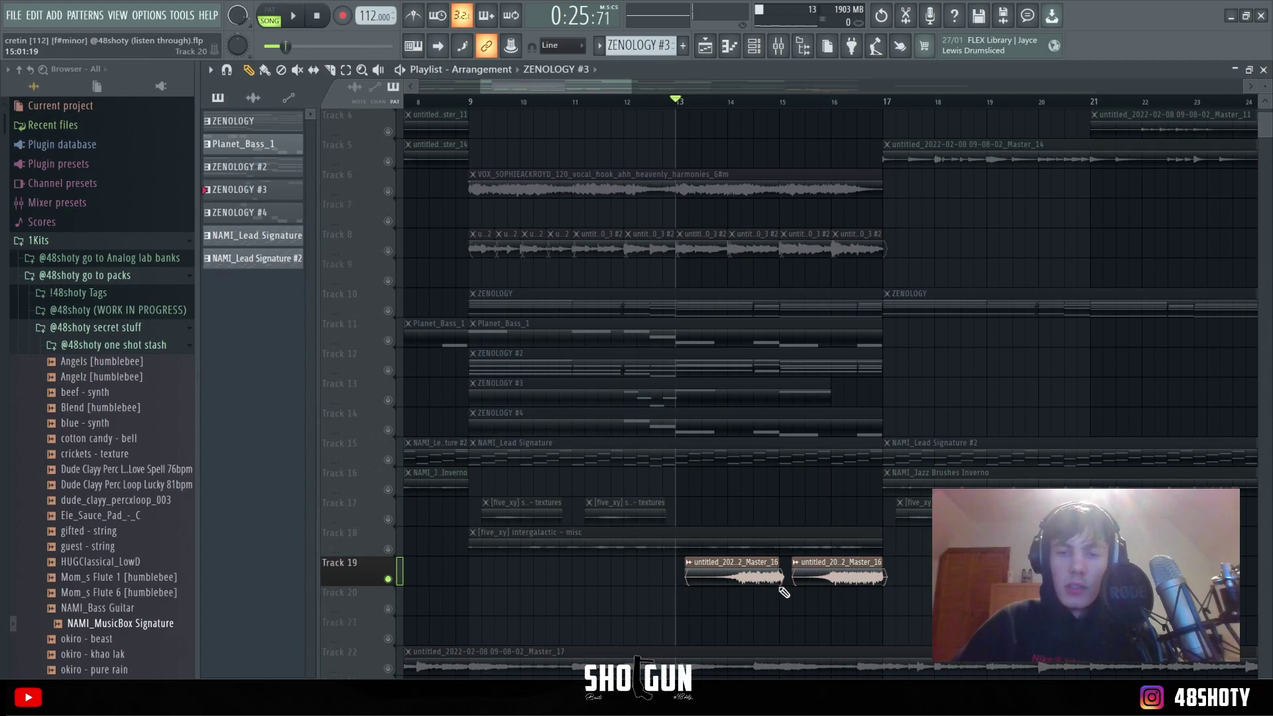
Step: Inspect the track 19 audio clip's sample settings and the ValhallaVintageVerb on its mixer insert
double_click(754, 582)
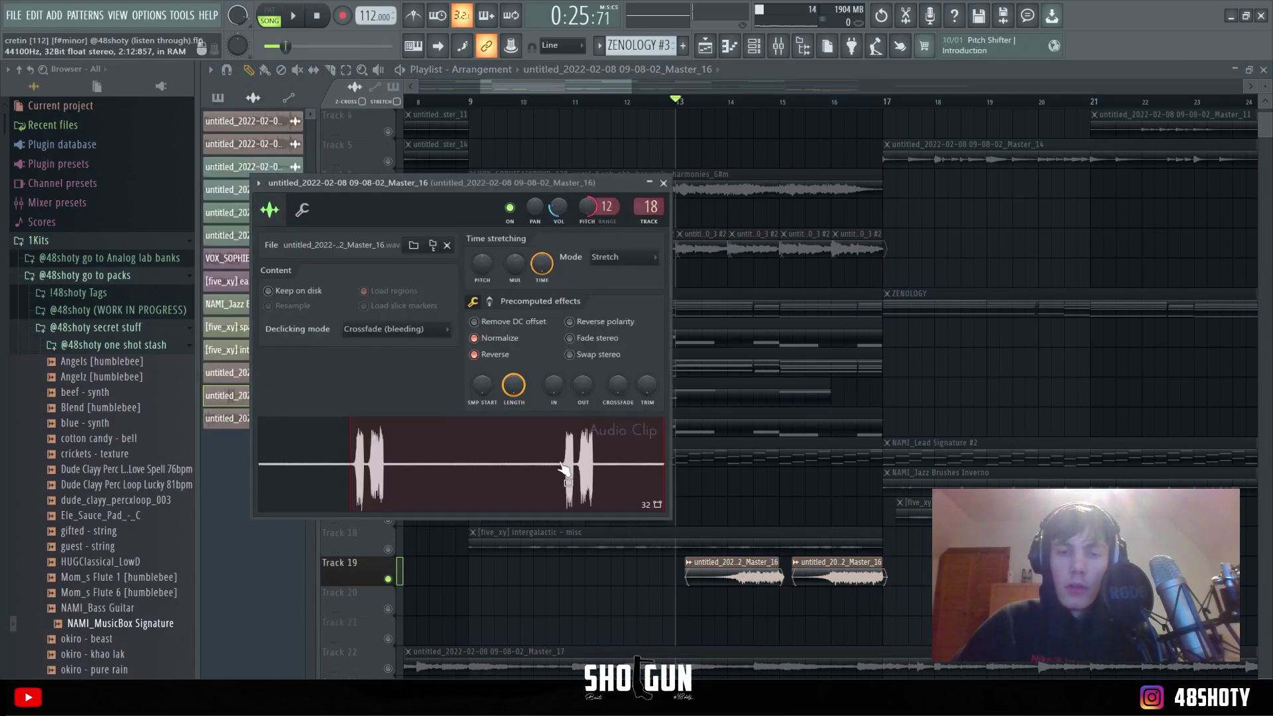
key("Escape")
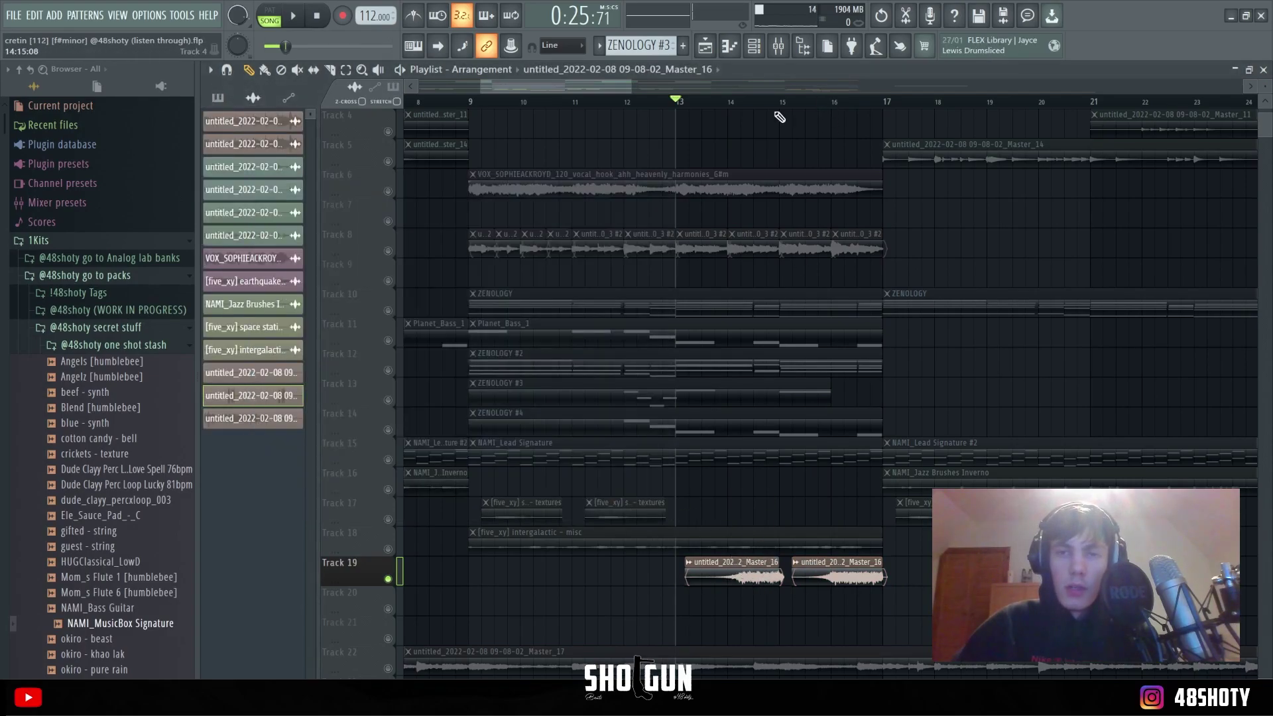
key("F9")
left_click(1087, 189)
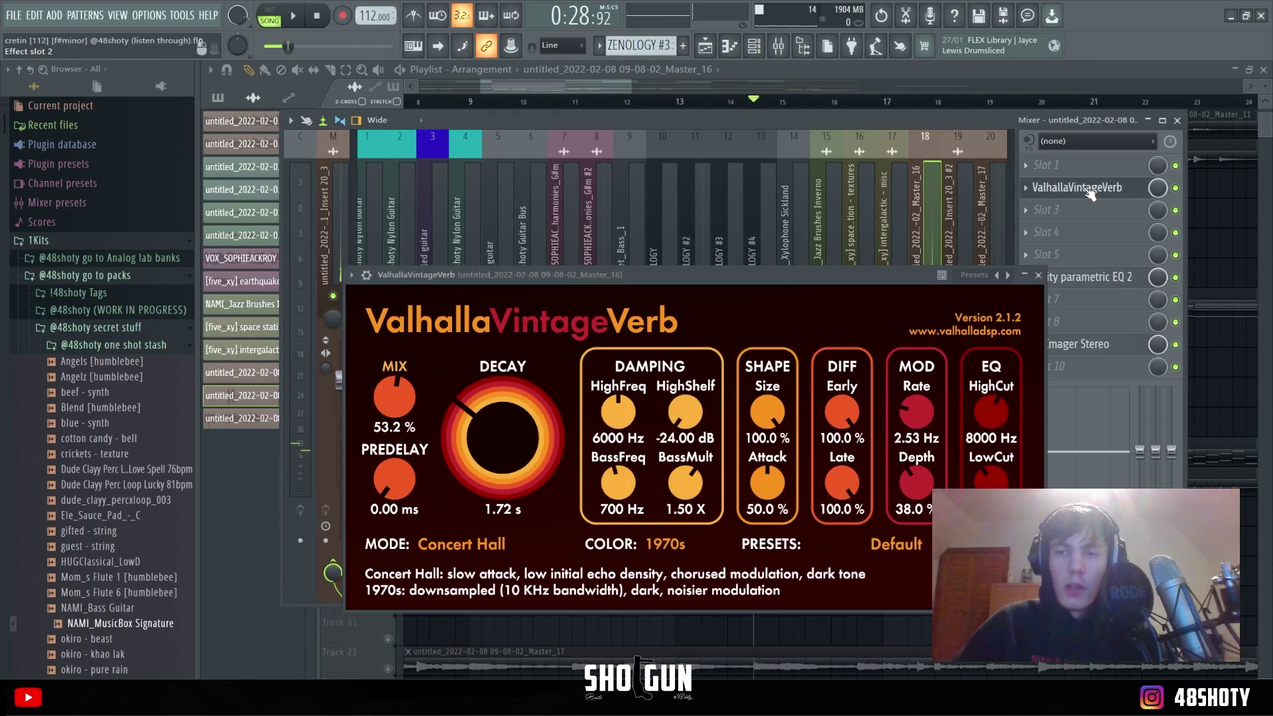
left_click(1039, 277)
Step: Inspect the Fruity parametric EQ 2 and S1 Imager Stereo on mixer insert 18 and return to the playlist
left_click(1074, 277)
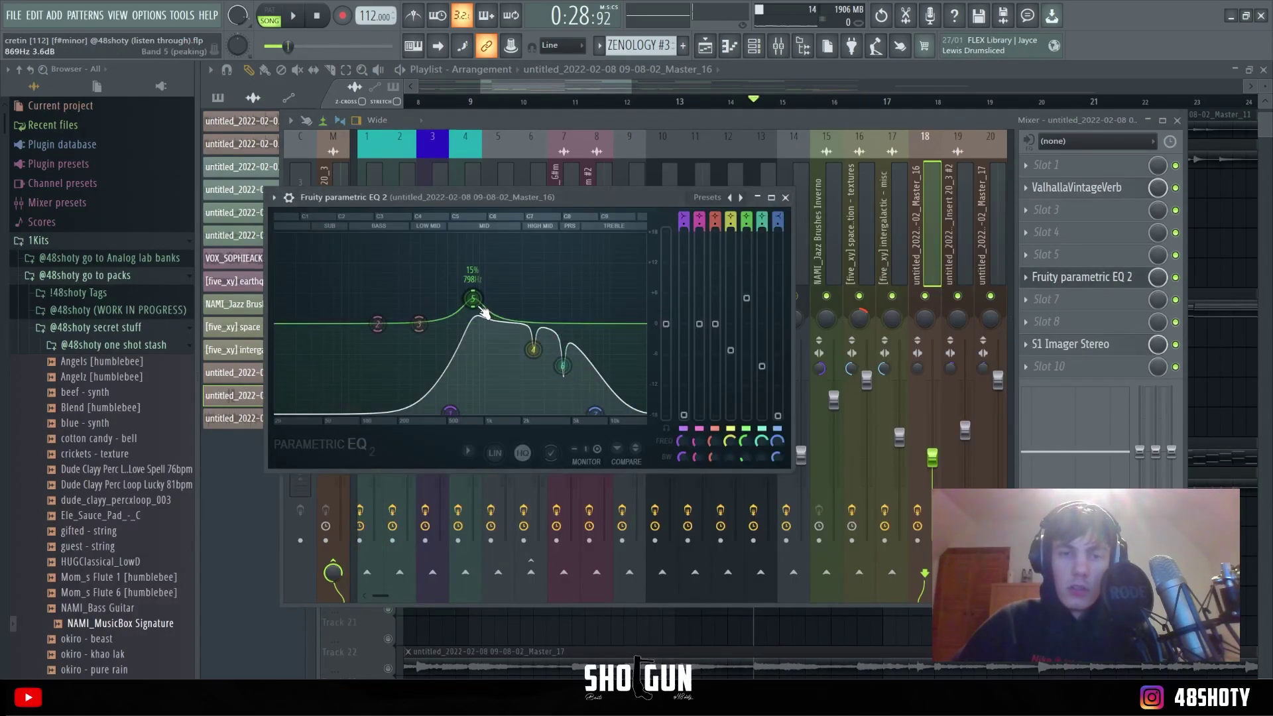
left_click(786, 197)
left_click(1057, 344)
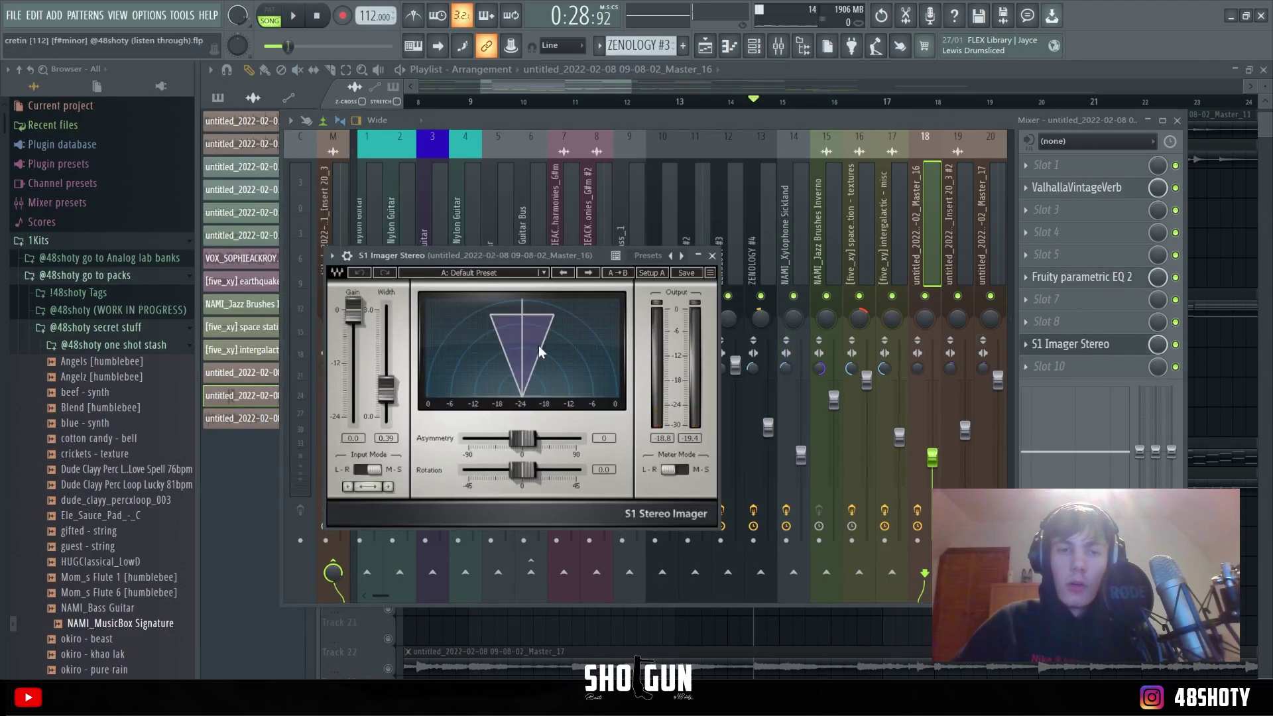
left_click(712, 255)
left_click(1177, 120)
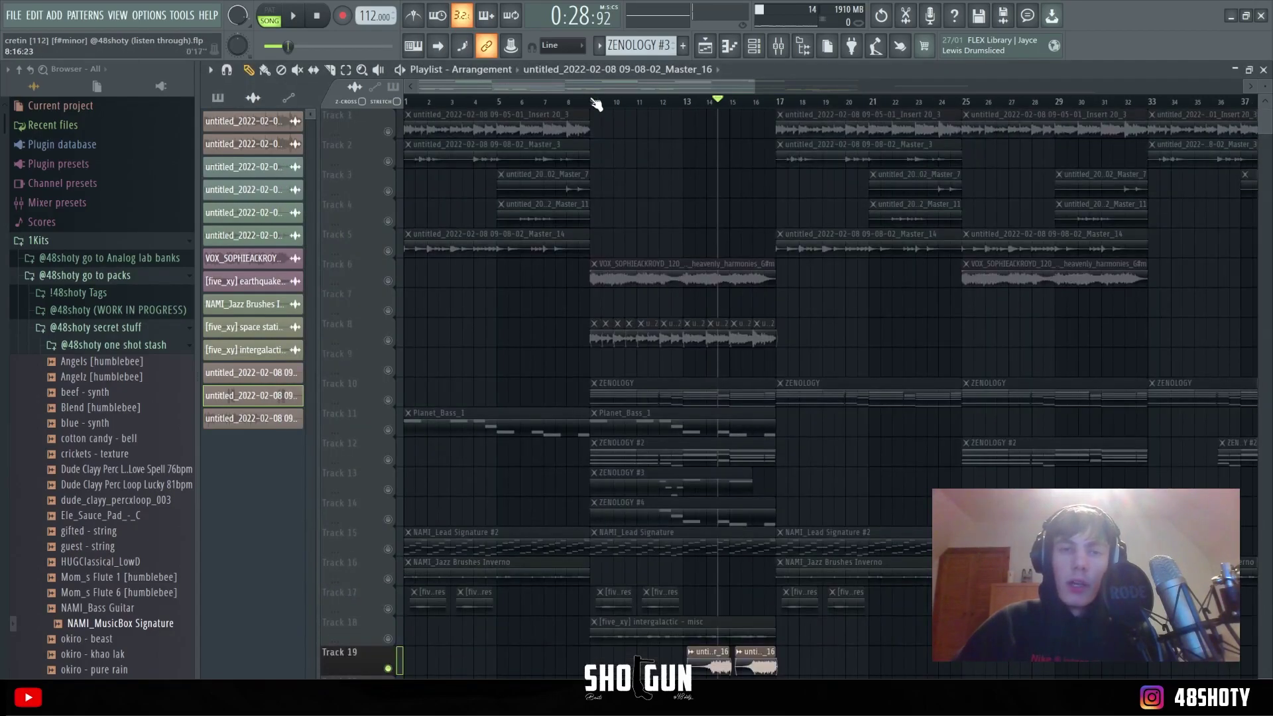
Step: Leave only track 10 and tracks 12 through 19 audible and play the section from bar 9
right_click(388, 401)
left_click(390, 427)
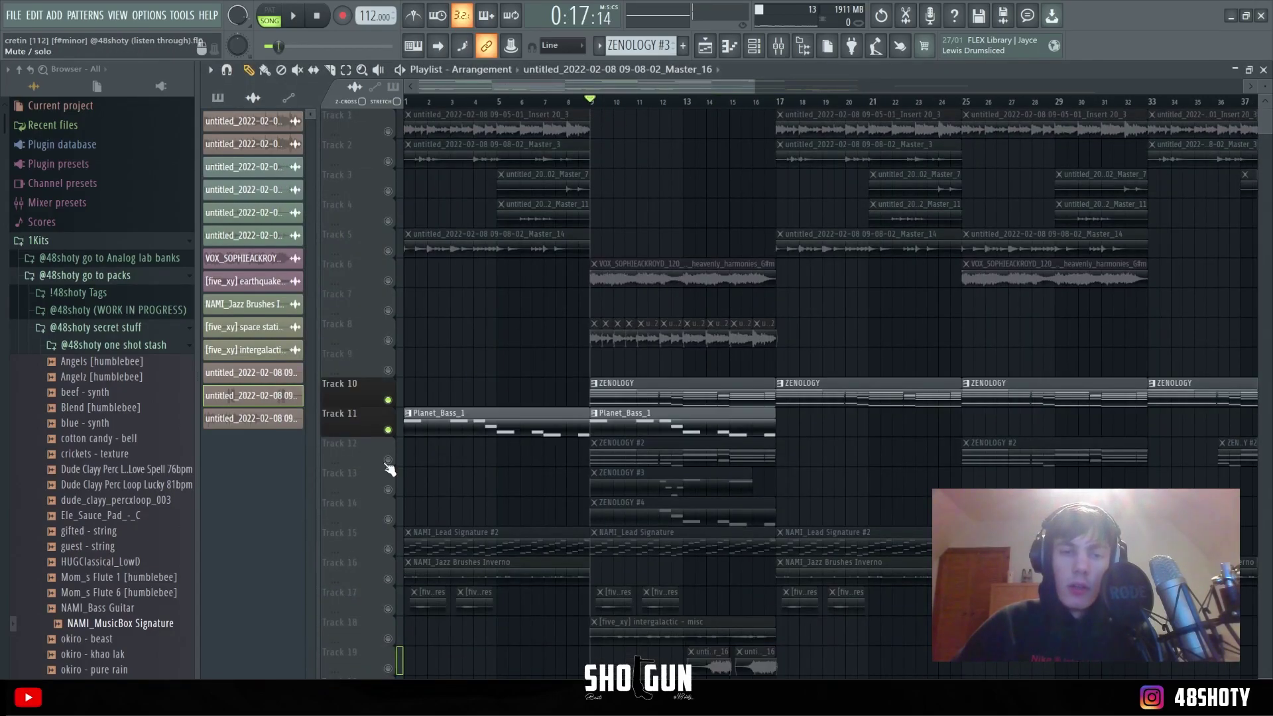
left_click(388, 460)
left_click(389, 489)
left_click(387, 518)
left_click(388, 548)
left_click(388, 579)
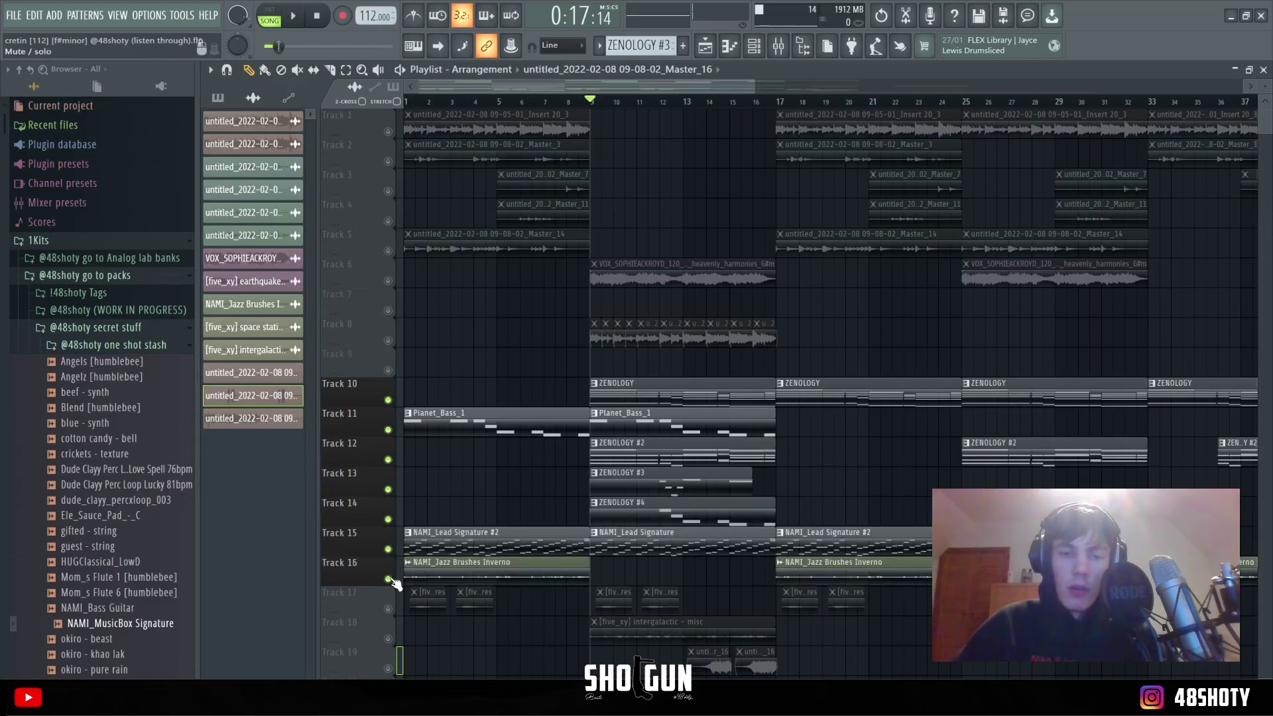
left_click(388, 608)
left_click(388, 638)
scroll(391, 640, "down", 1)
left_click(388, 608)
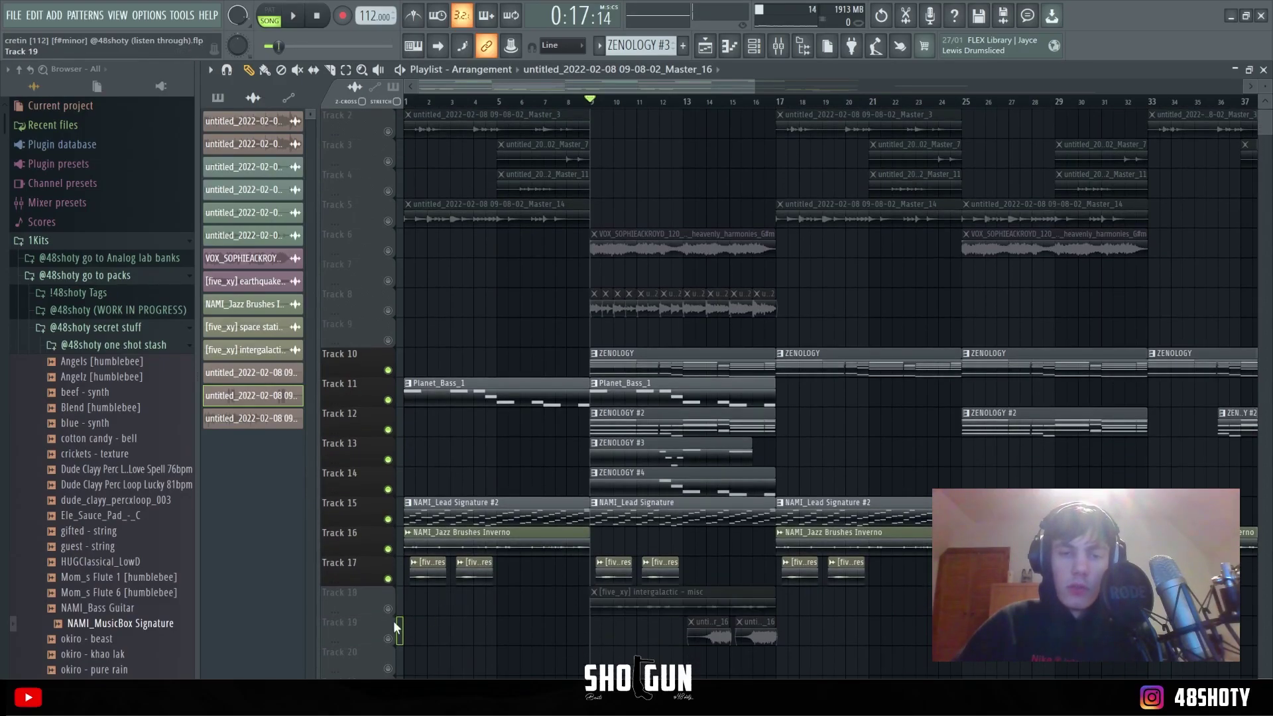
left_click(389, 609)
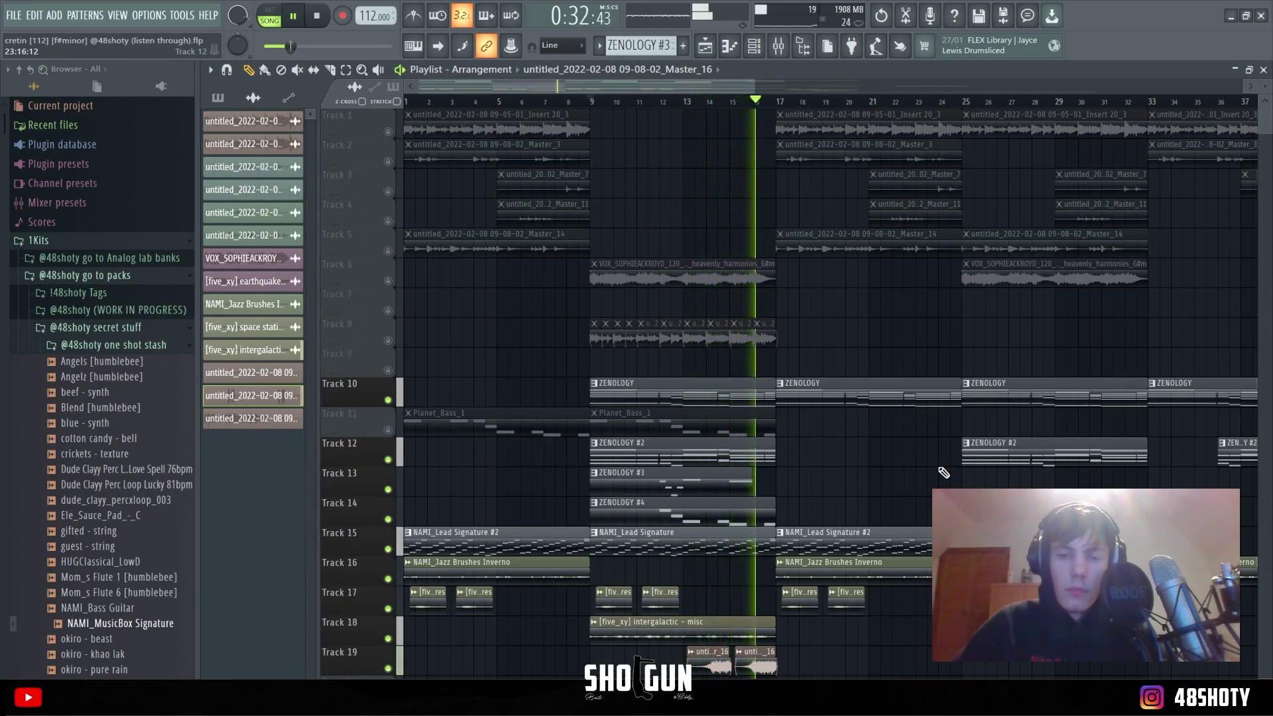
Step: Stop playback and look over the inserts and fader levels in the mixer
key("space")
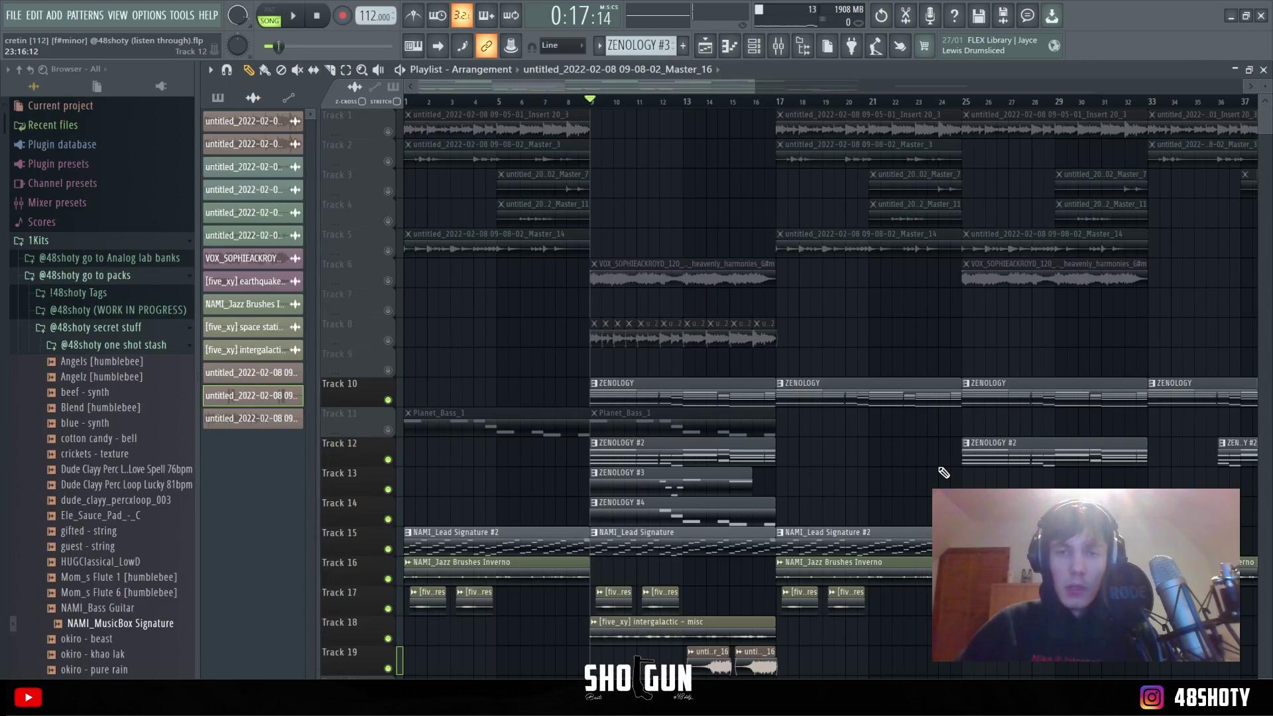
left_click(777, 47)
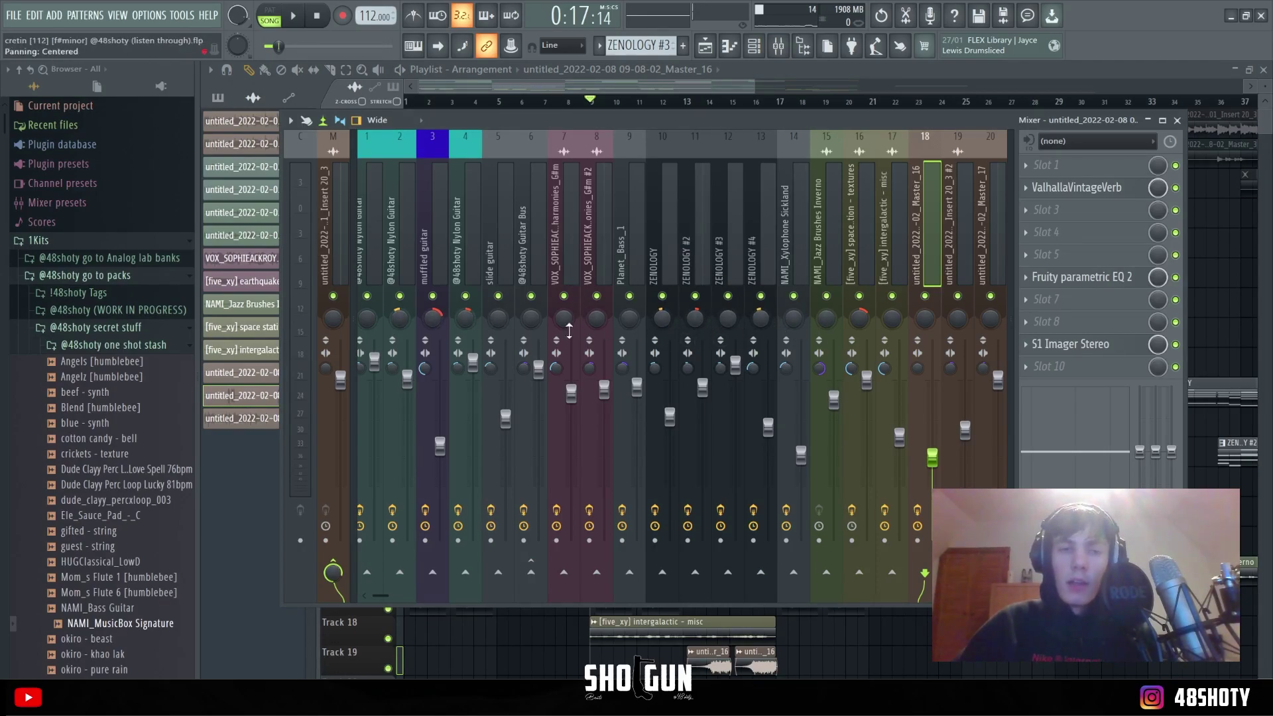
key("F9")
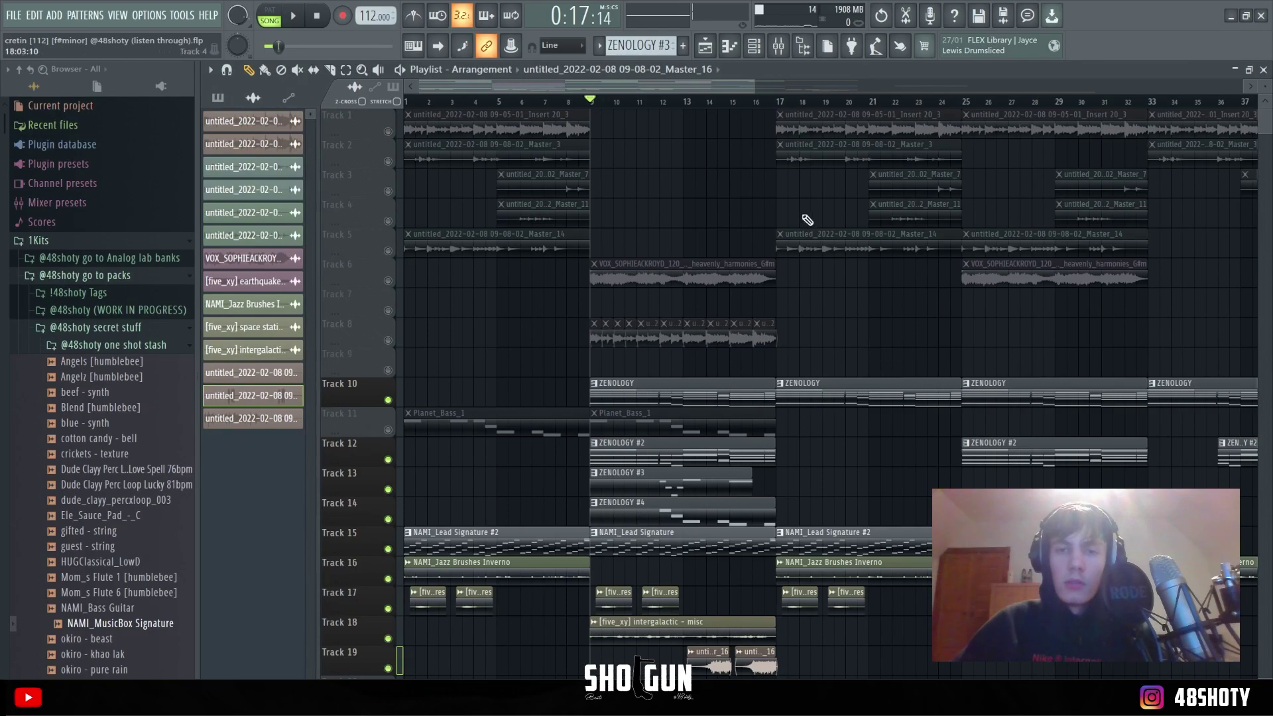
Step: Make all playlist tracks audible again and mute track 22
right_click(393, 136)
right_click(392, 136)
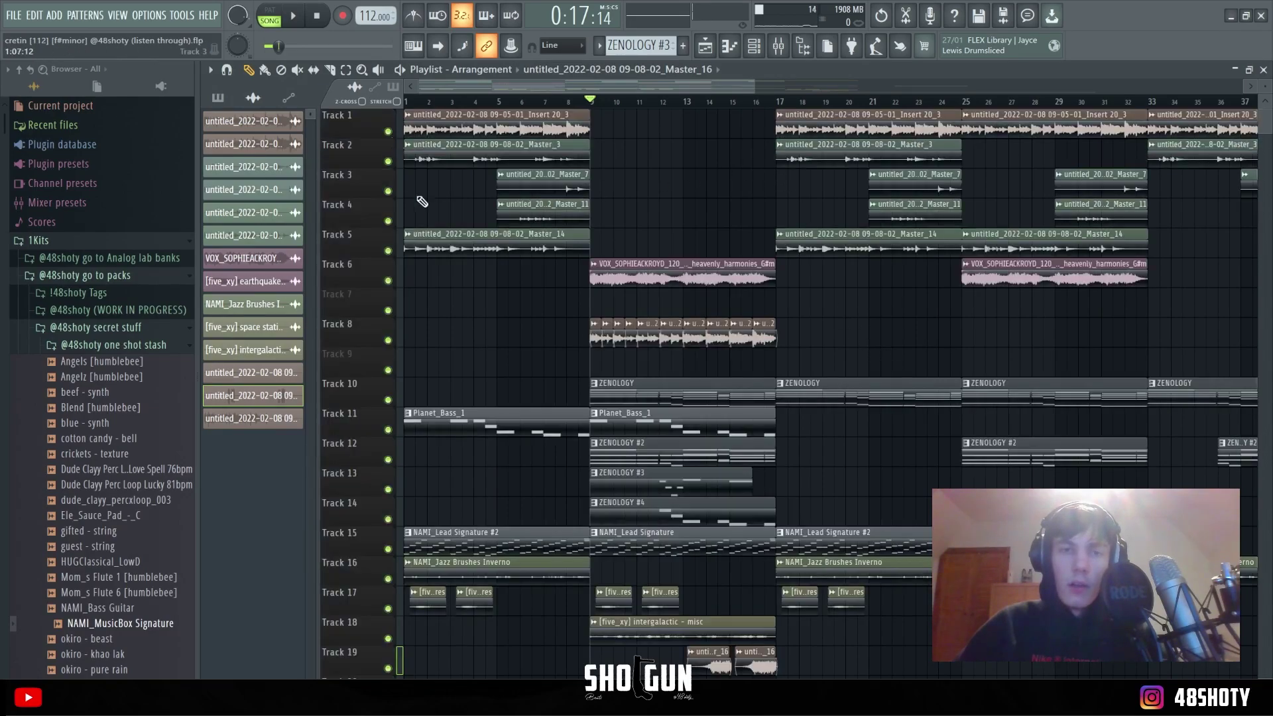
scroll(404, 265, "down", 5)
left_click(388, 610)
Step: Look over the full playlist arrangement, checking how the clips are laid out in the sections after bar 9
scroll(679, 420, "down", 3)
scroll(679, 421, "up", 4)
left_click_drag(584, 382, 647, 436)
left_click(645, 441, "ctrl")
scroll(645, 444, "up", 1)
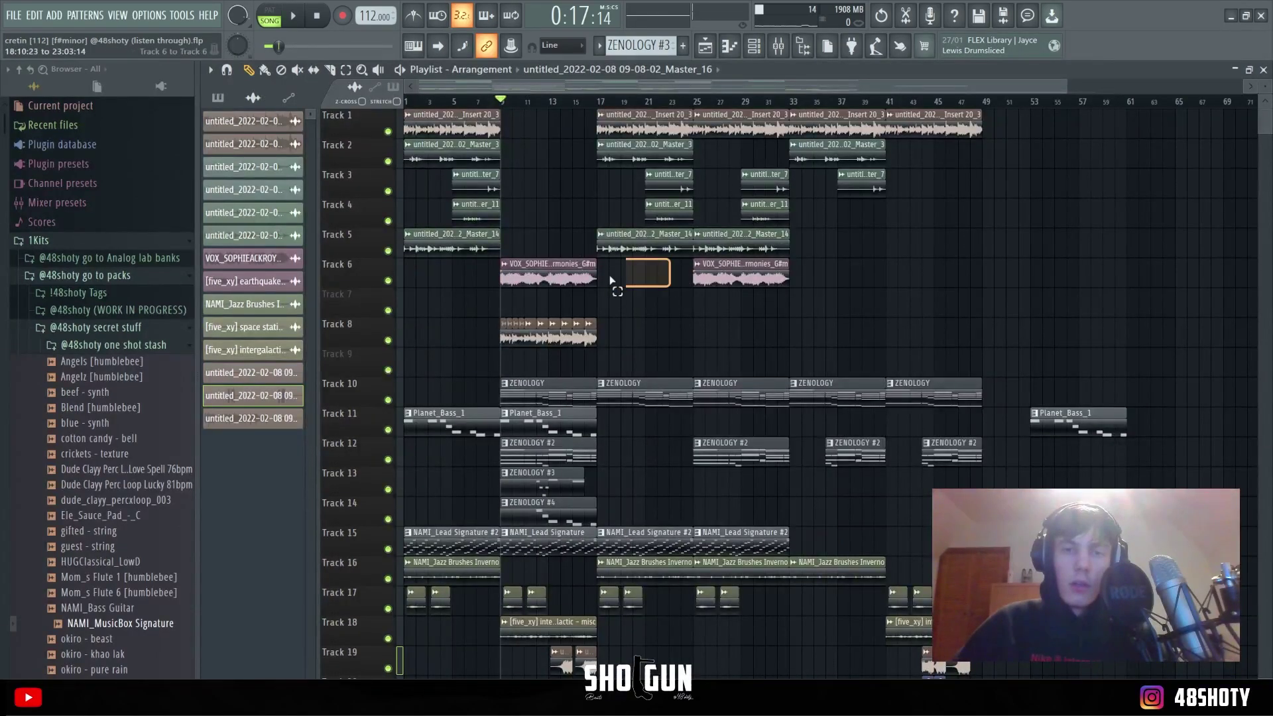
scroll(581, 357, "up", 2)
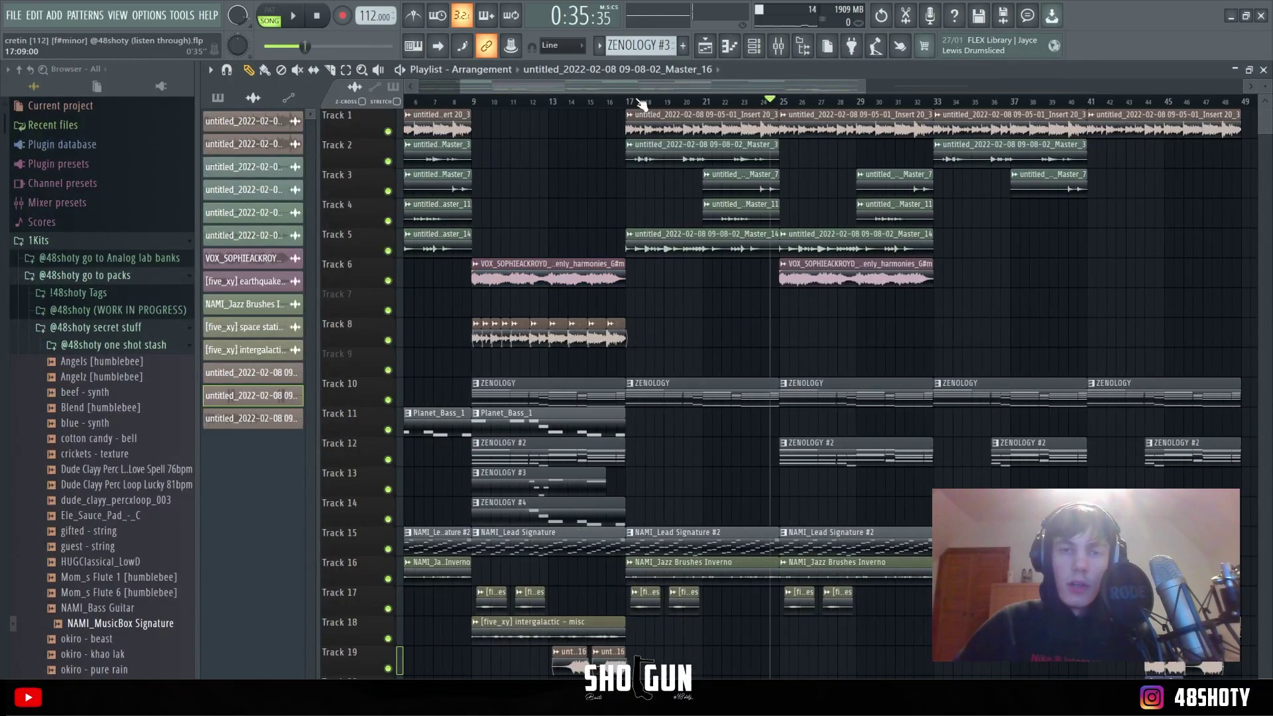
Step: Examine which tracks make up the intro at bars 1 to 8 and the section at bars 9 to 16
left_click_drag(519, 89, 453, 91)
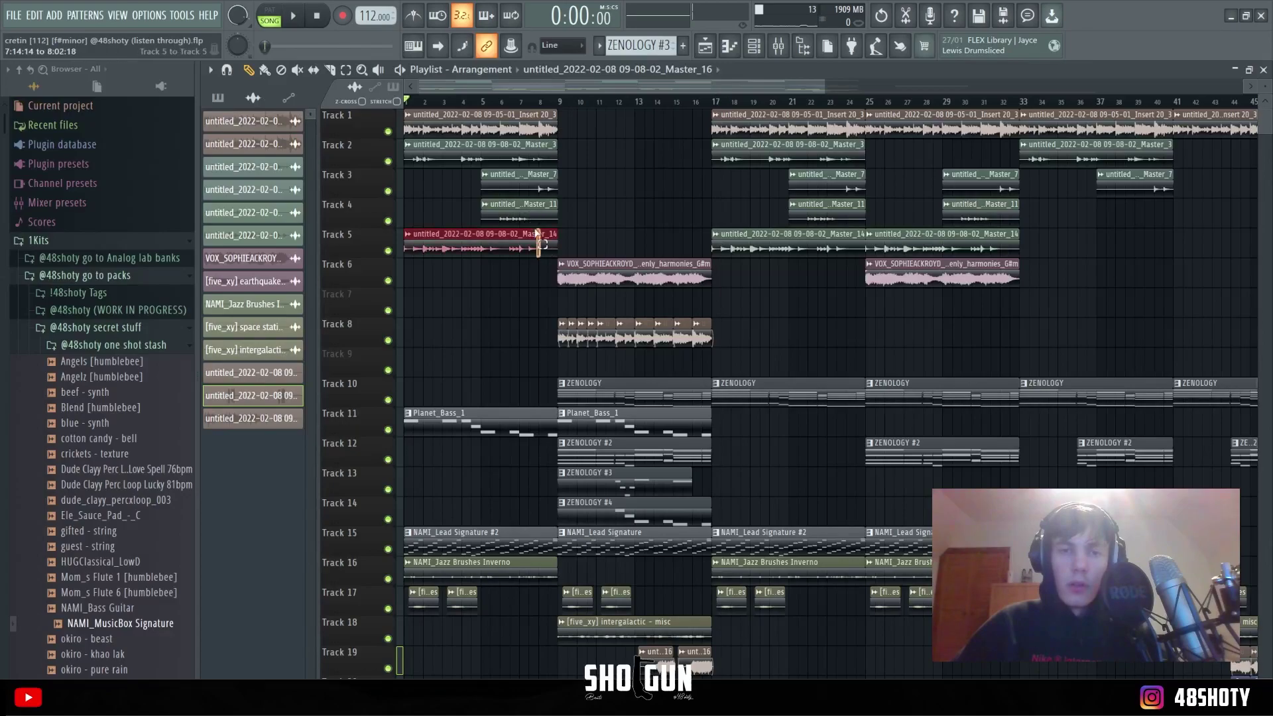
left_click_drag(456, 319, 457, 580)
left_click_drag(479, 376, 489, 489)
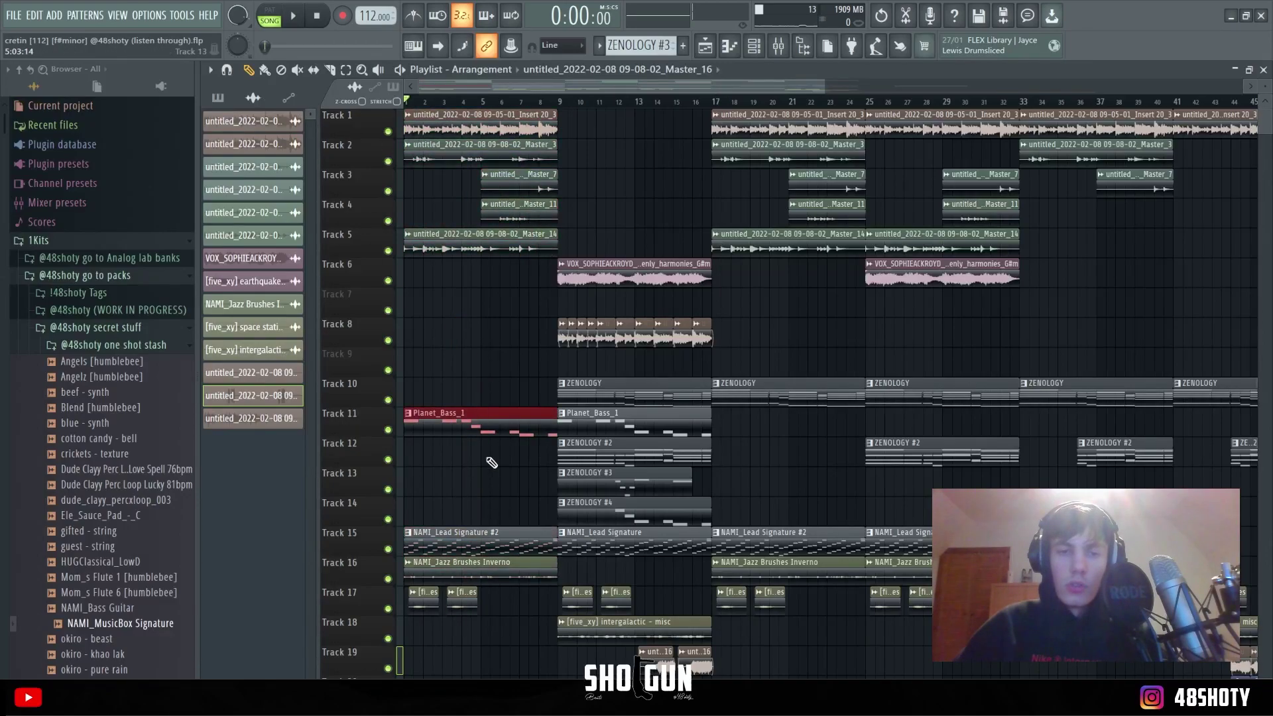
left_click_drag(574, 228, 719, 585)
left_click_drag(705, 525, 625, 489)
left_click(756, 457, "ctrl")
scroll(783, 431, "down", 2)
scroll(783, 430, "down", 1)
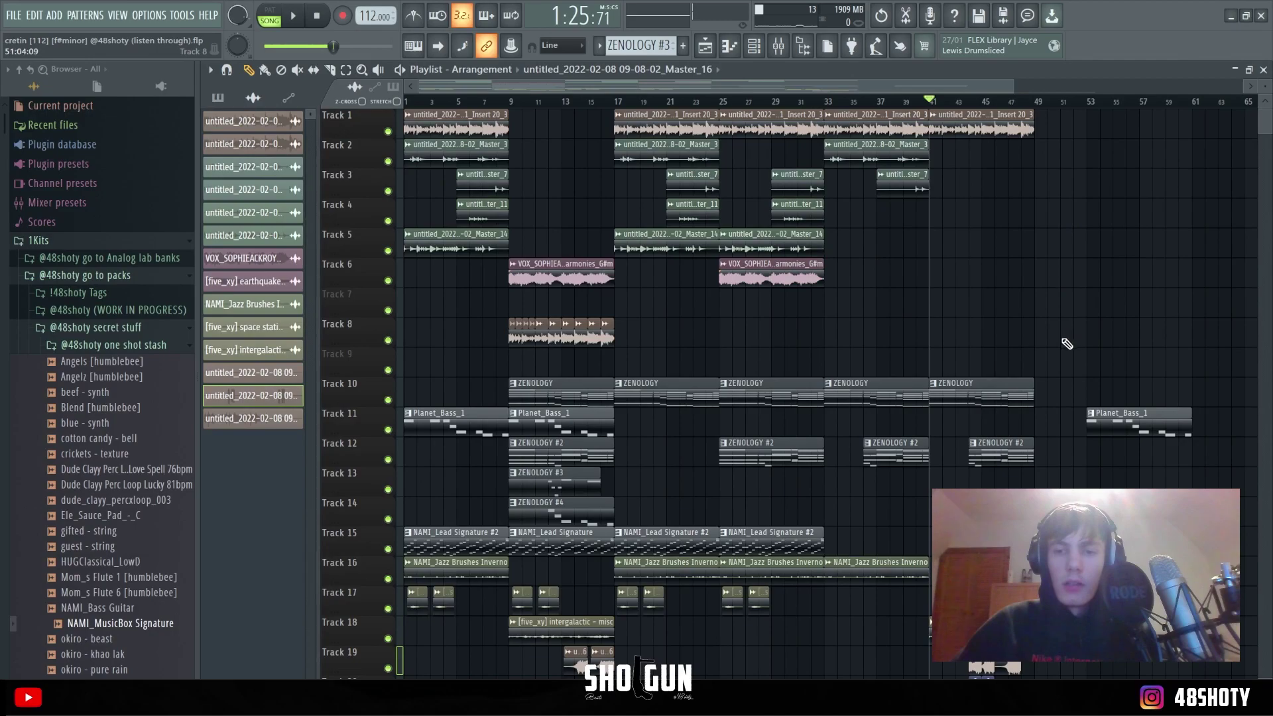
Step: Examine the shortened ZENOLOGY #2 clip at bar 36 on track 12 and play the section from bar 33
scroll(805, 518, "up", 3)
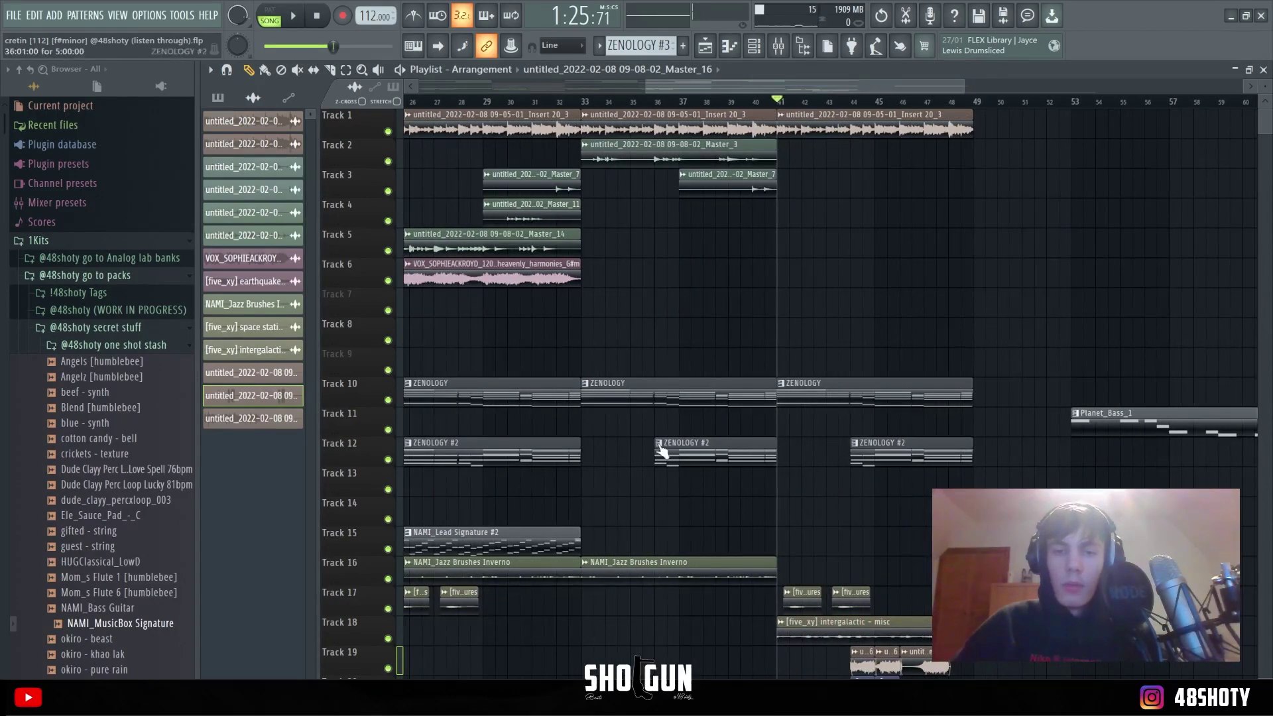
scroll(668, 460, "up", 2)
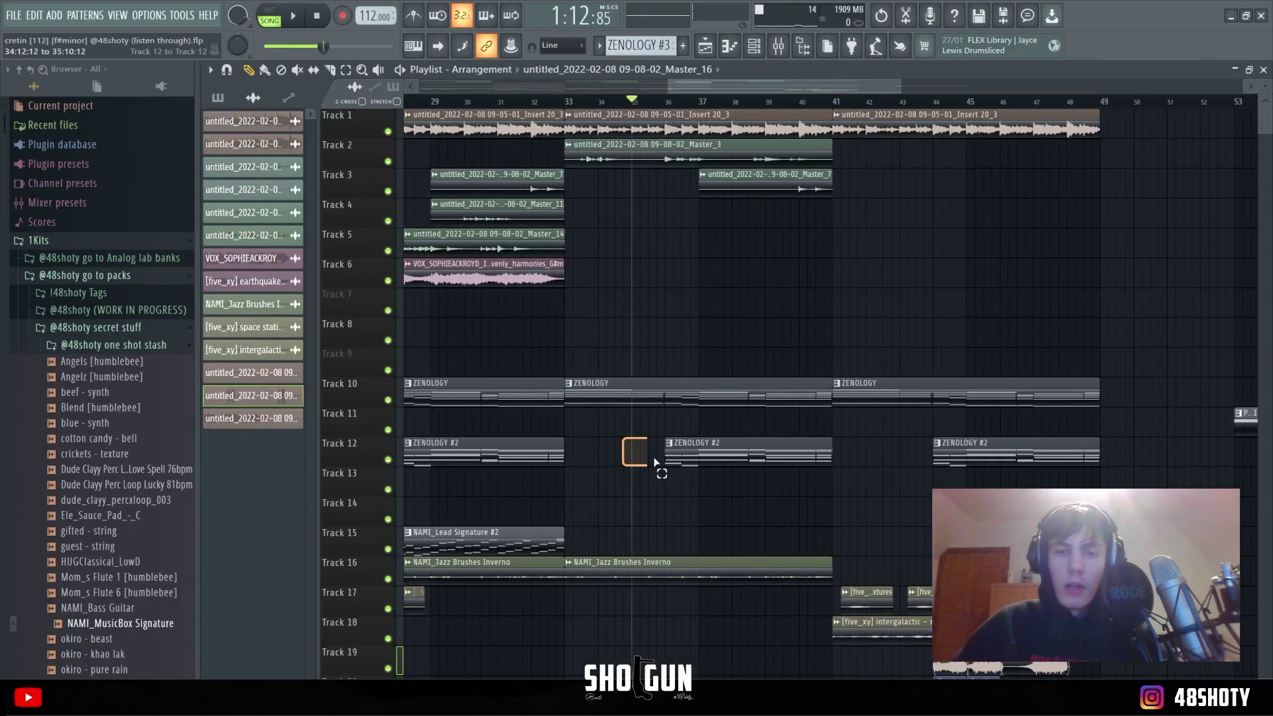
scroll(702, 504, "up", 2)
left_click_drag(741, 521, 927, 434)
left_click_drag(784, 458, 786, 457)
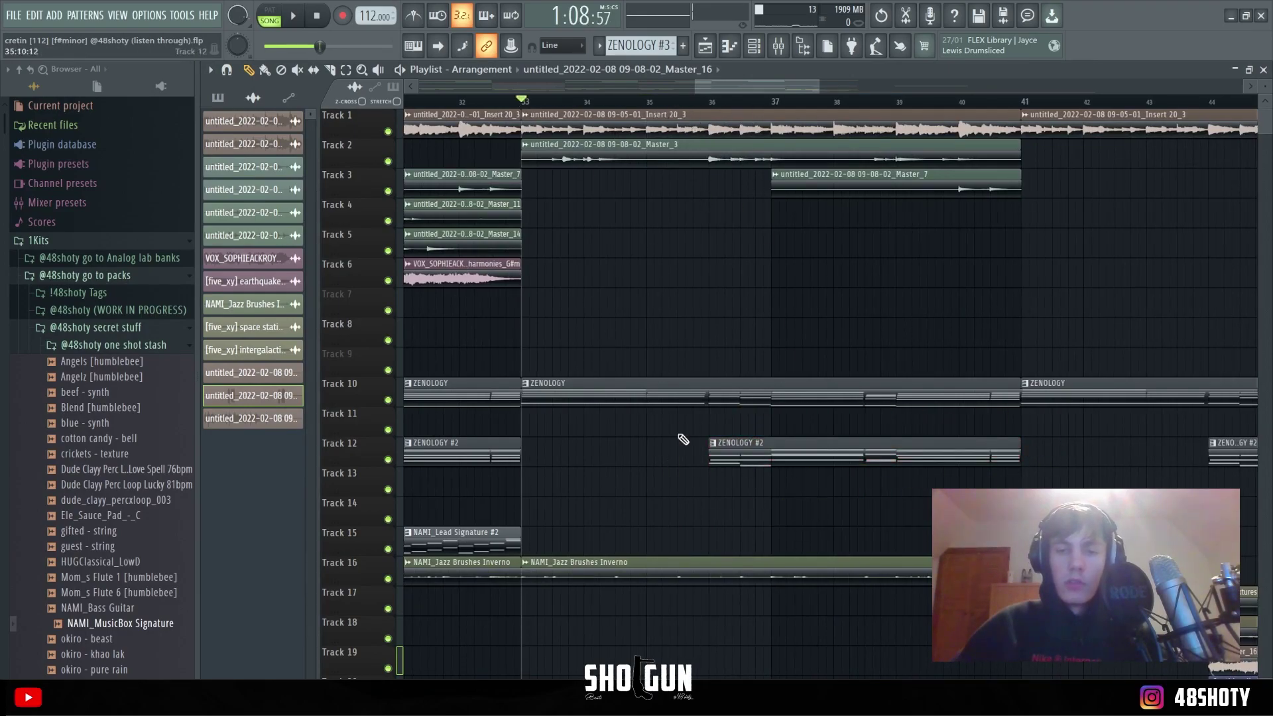
key("space")
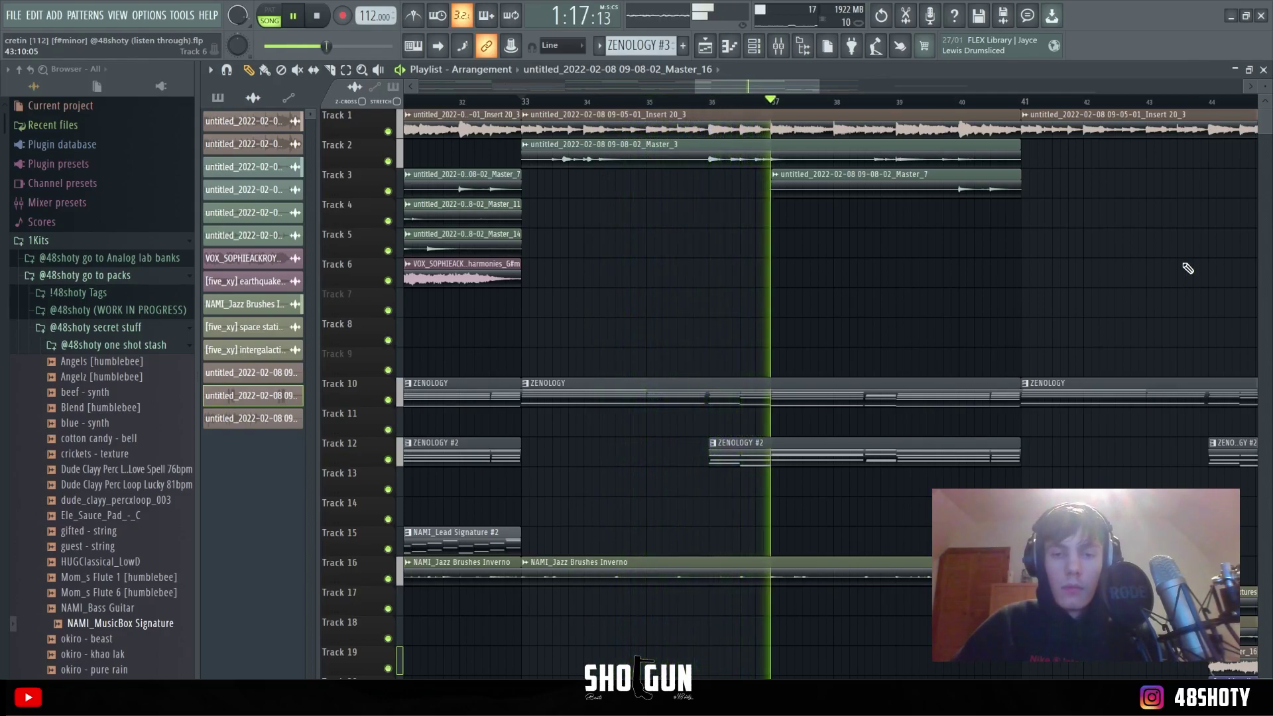
key("space")
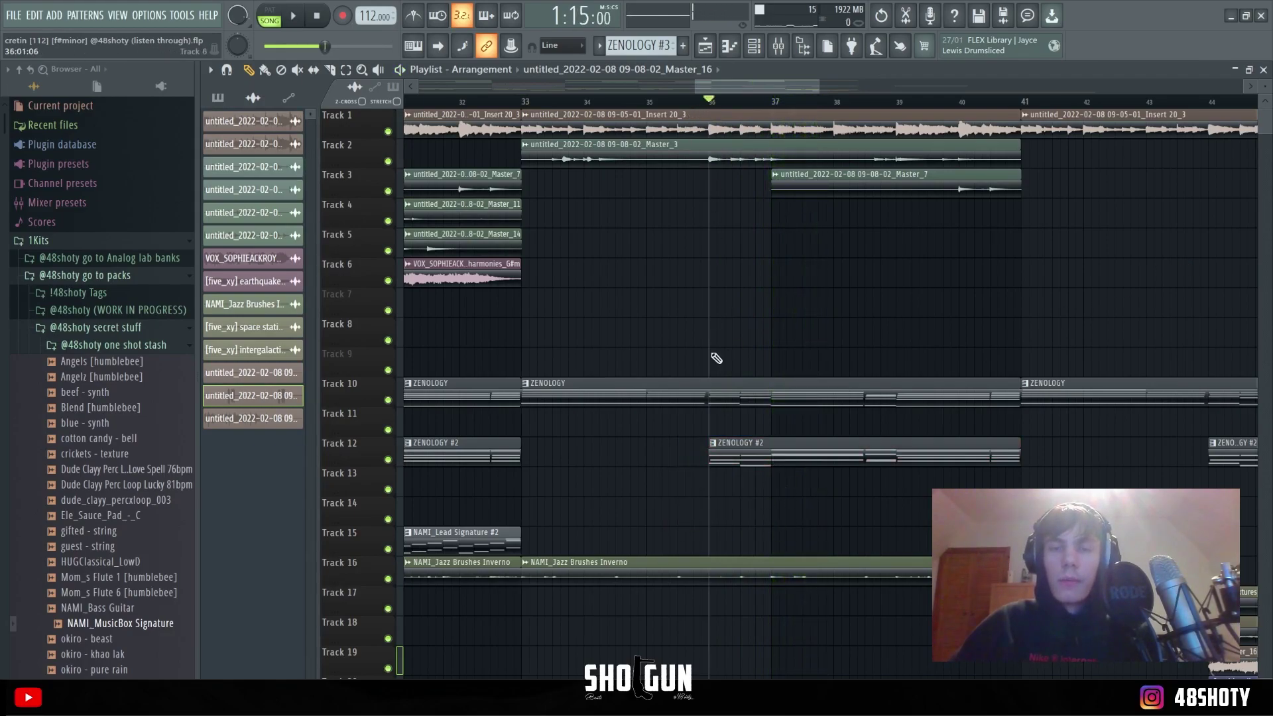
left_click_drag(690, 438, 812, 495)
left_click_drag(740, 457, 802, 457)
key("ctrl+z")
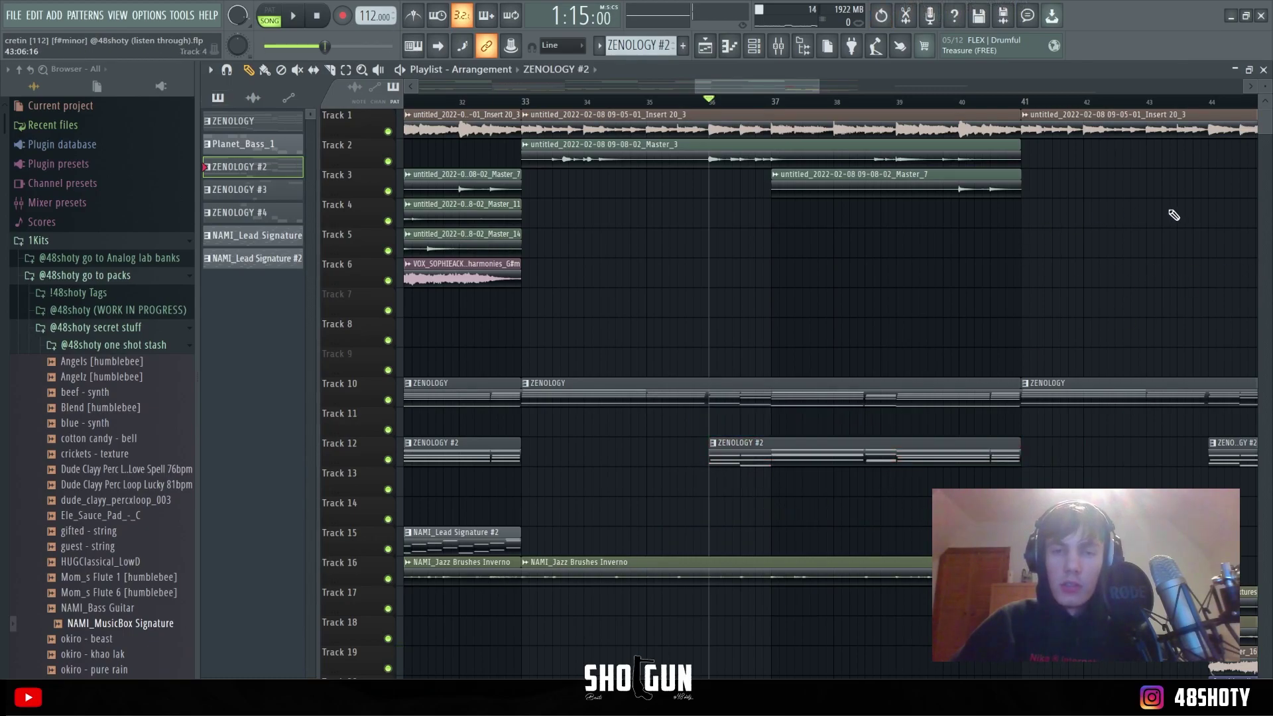
Step: Examine the closing section of the arrangement and place the playhead at bar 41
scroll(1121, 285, "down", 3)
scroll(1201, 286, "up", 4)
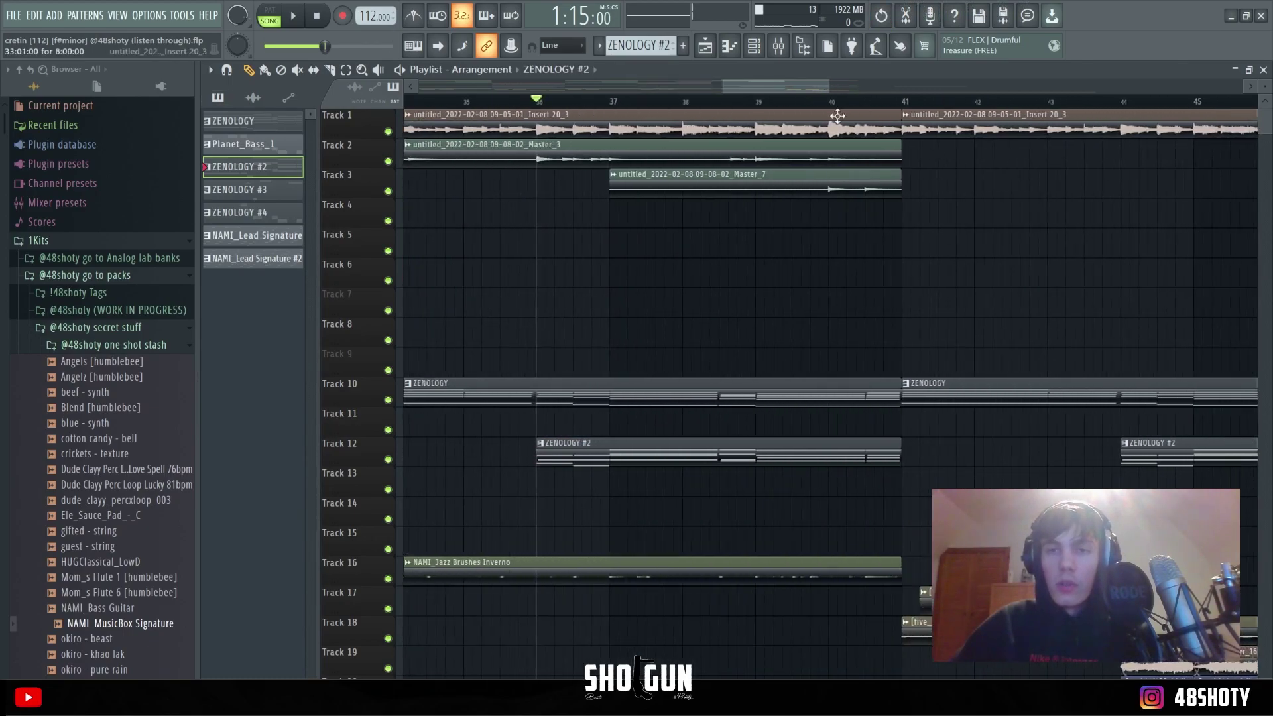
scroll(865, 239, "down", 7)
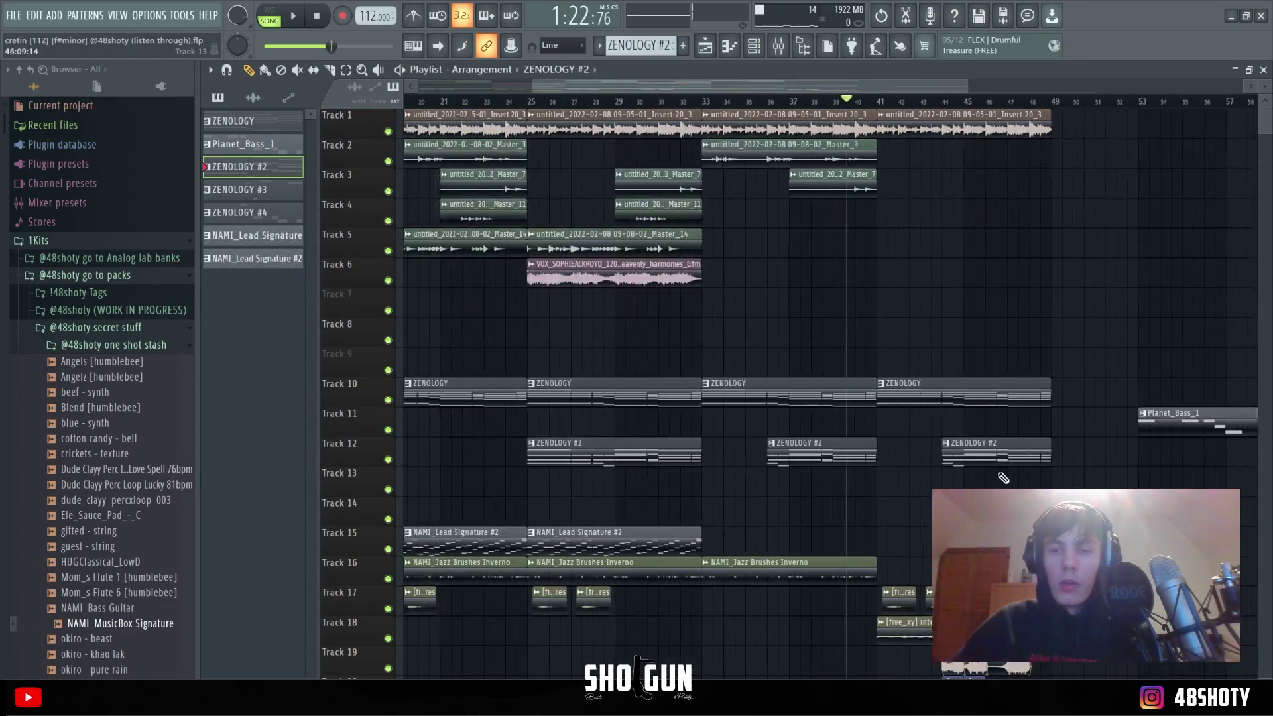
scroll(987, 537, "up", 5)
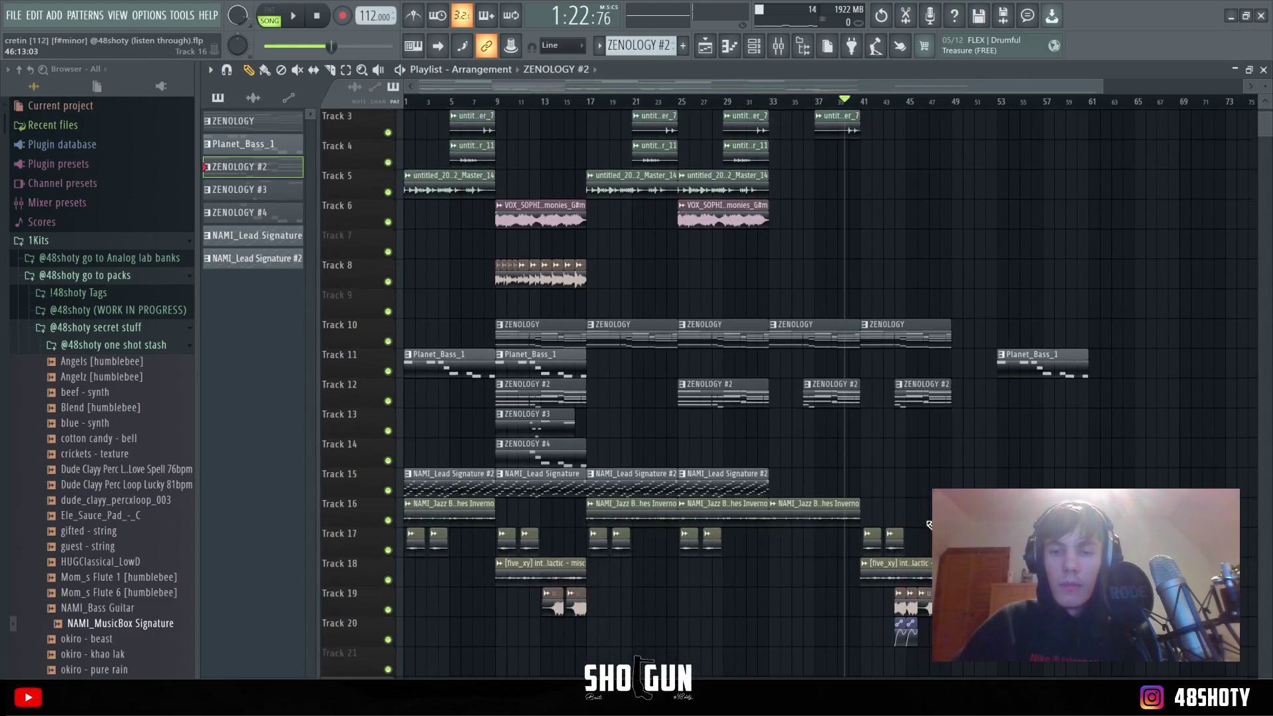
scroll(1014, 537, "up", 2)
scroll(715, 239, "down", 2)
scroll(716, 239, "up", 2)
left_click(657, 101)
left_click_drag(776, 156, 822, 259)
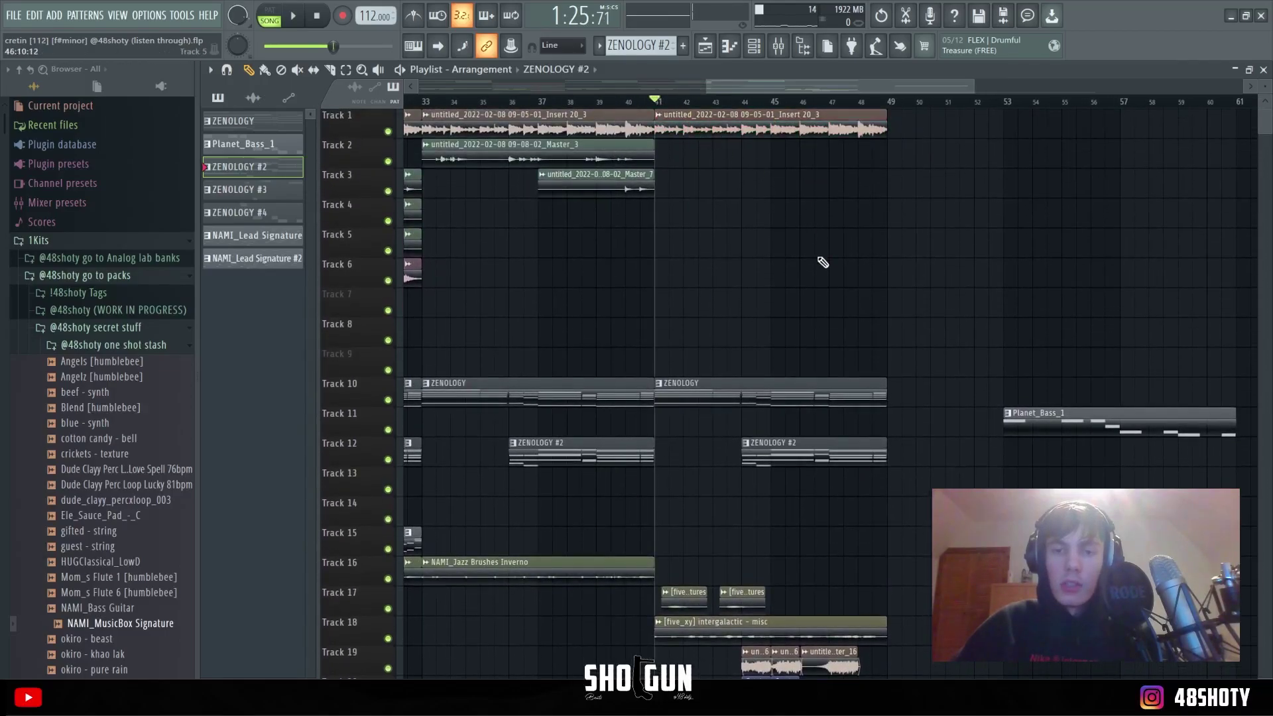
Step: Examine the track 19 audio clips from bar 44 and the volume automation clips beneath them on track 20
scroll(754, 371, "down", 5)
scroll(753, 438, "up", 4)
left_click_drag(720, 498, 835, 524)
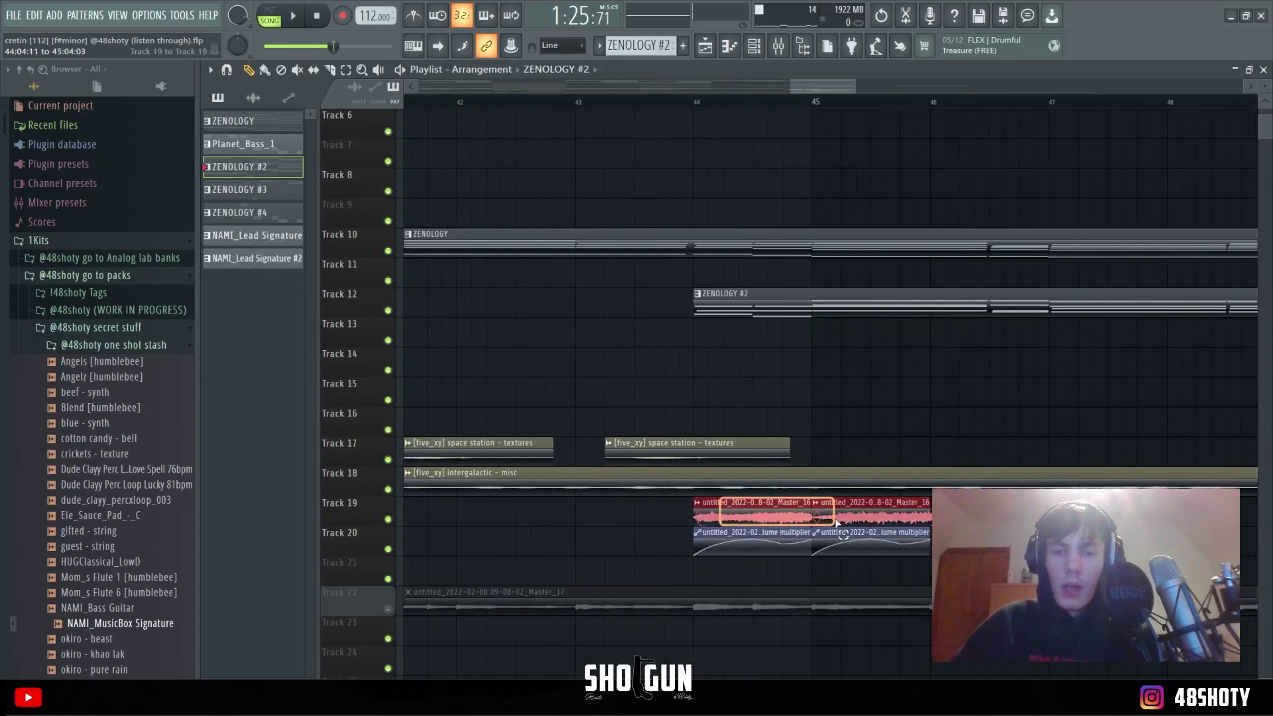
left_click_drag(1093, 524, 1090, 523)
scroll(1027, 513, "down", 3)
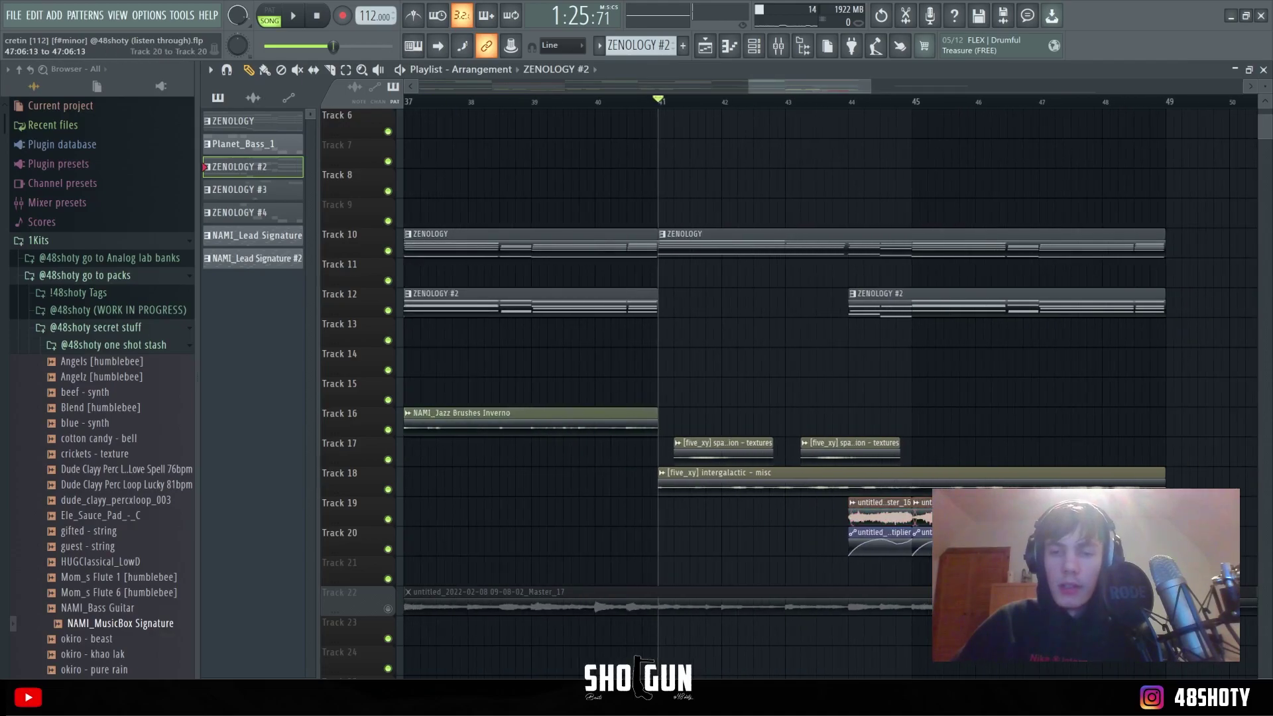
scroll(1073, 538, "down", 3)
scroll(1083, 538, "up", 4)
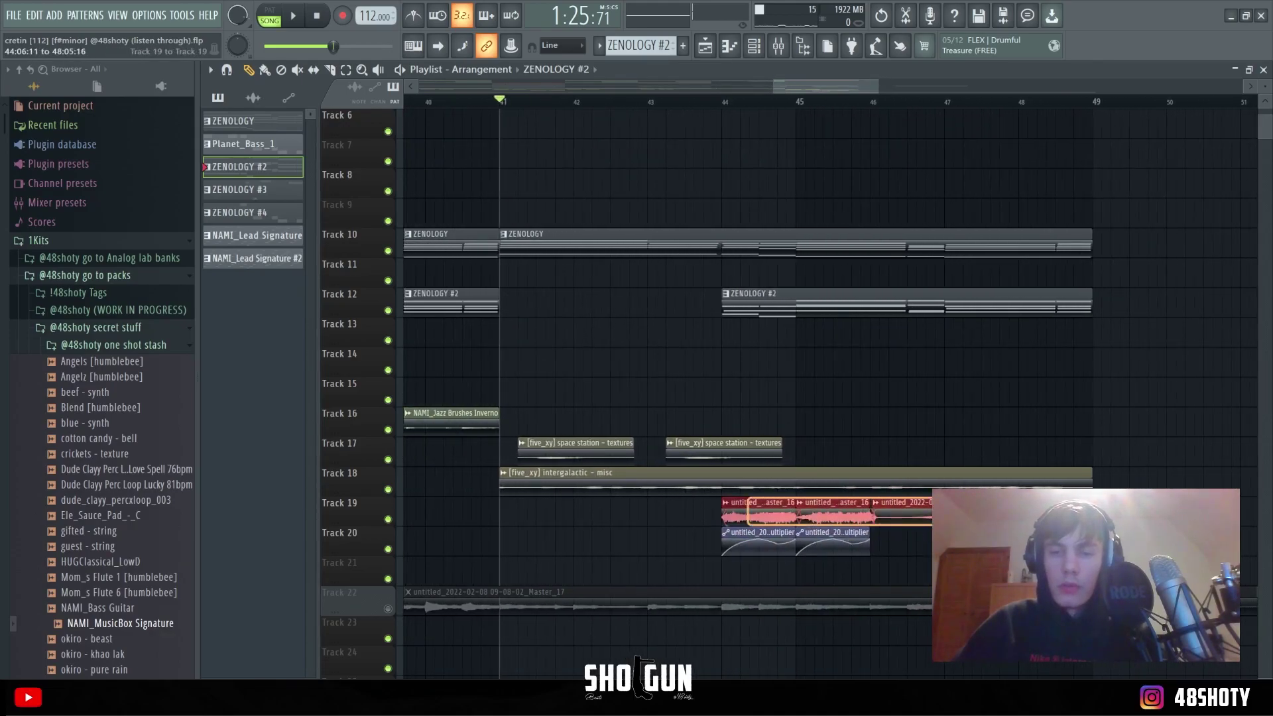
Step: Examine the curve of the volume automation clip beneath the track 19 audio at bar 44
scroll(762, 555, "up", 3)
scroll(762, 555, "up", 2)
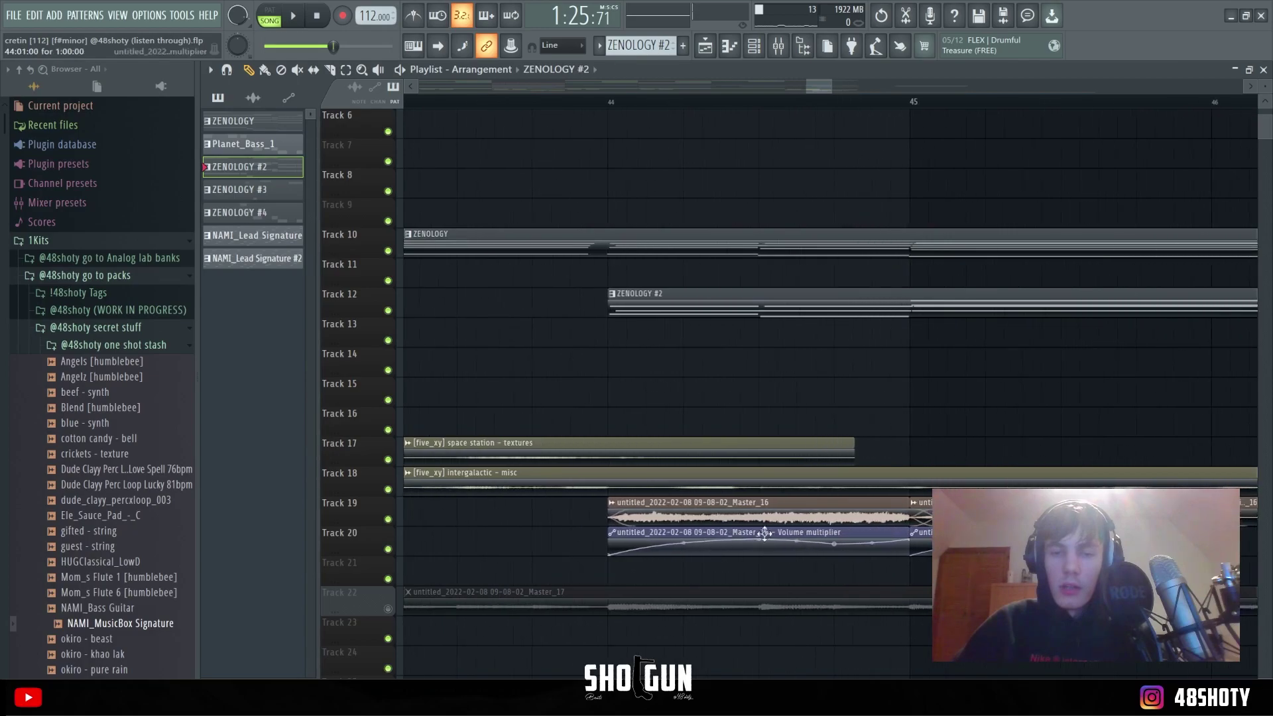
scroll(895, 517, "down", 8)
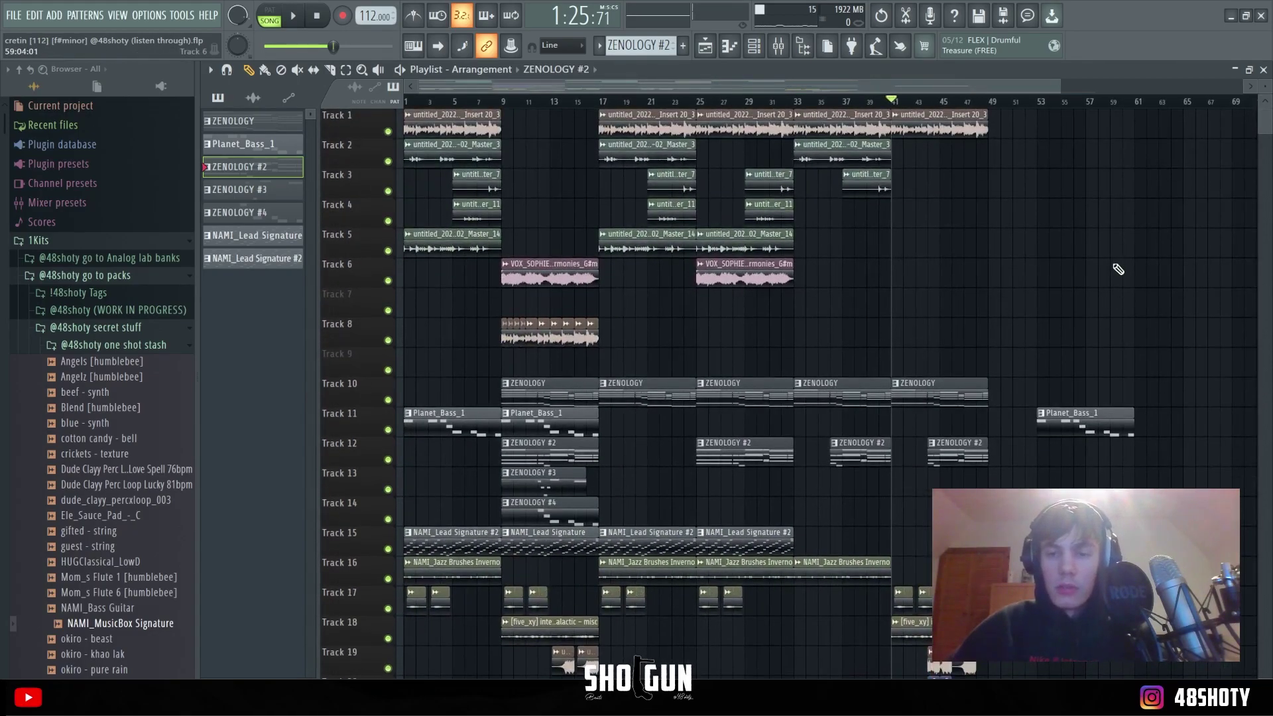
Step: Play the closing section from bar 41 and bring the whole arrangement into view
key("space")
key("space")
left_click_drag(994, 88, 1149, 90)
key("space")
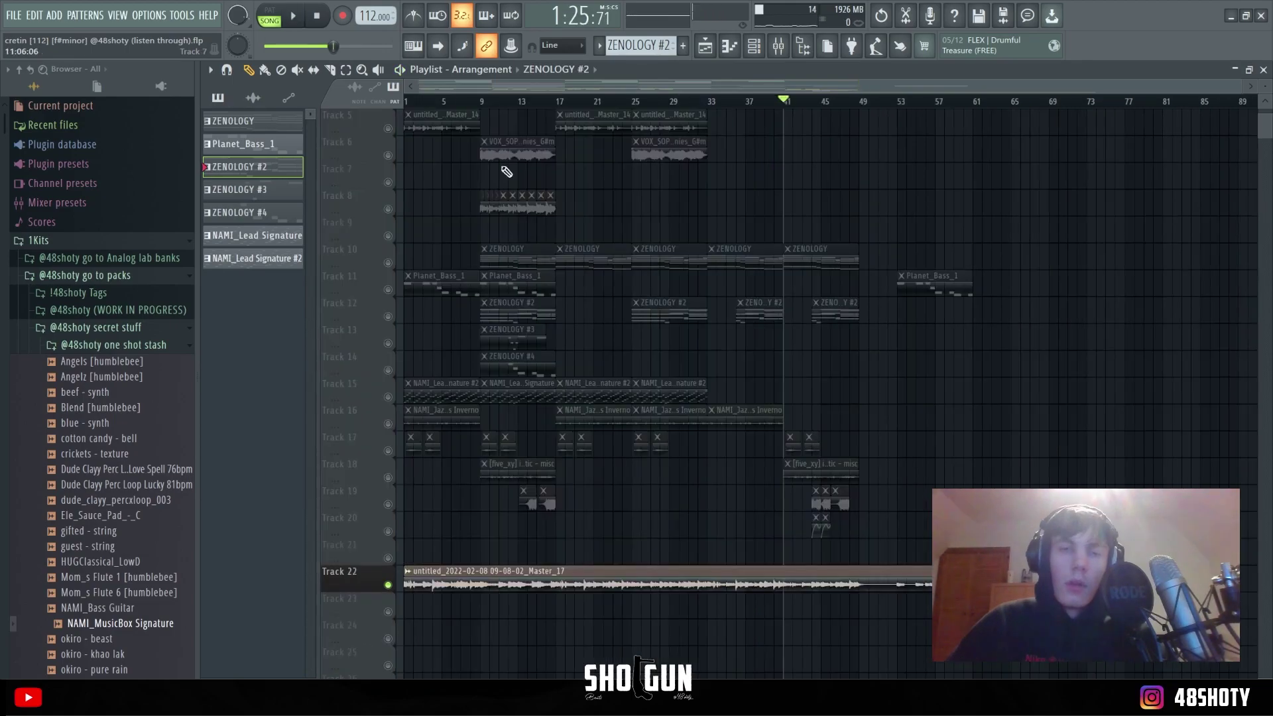
Step: Return the playhead to bar 1 and examine the soloed full-length Master_17 audio clip on track 22
left_click_drag(488, 103, 407, 103)
scroll(417, 148, "up", 3)
scroll(464, 232, "up", 4)
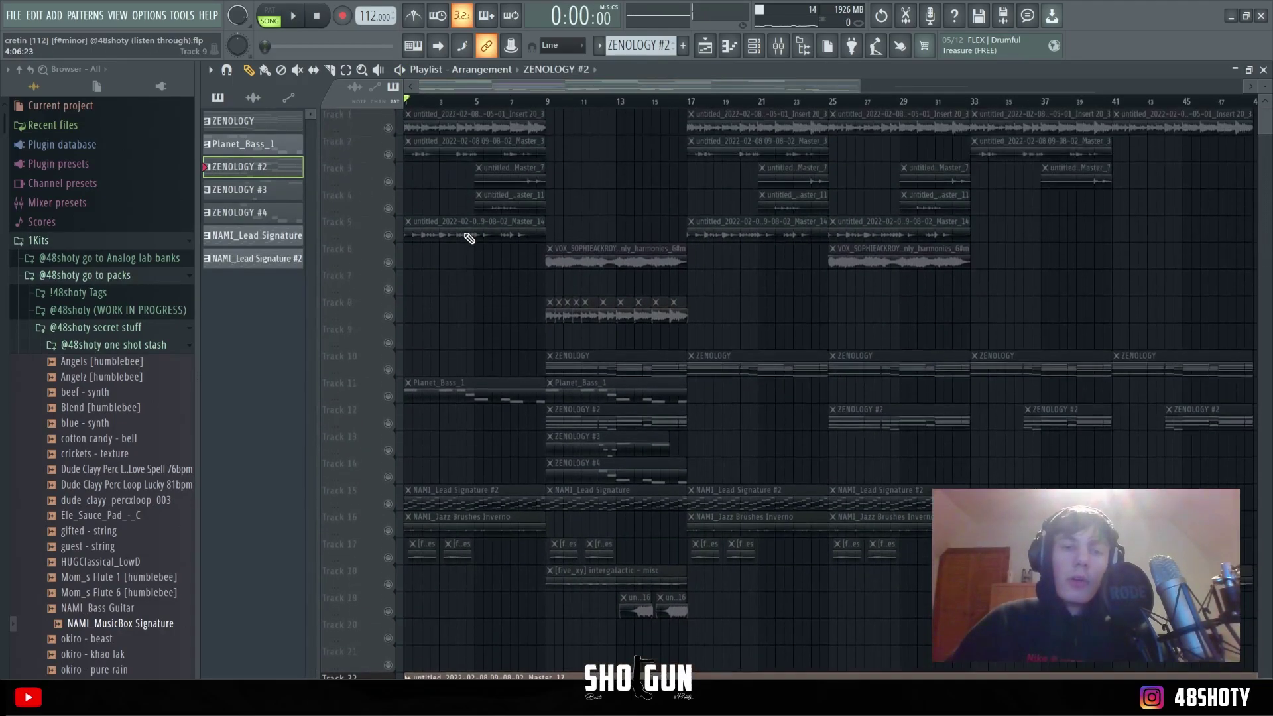
scroll(457, 391, "down", 3)
scroll(513, 504, "down", 5)
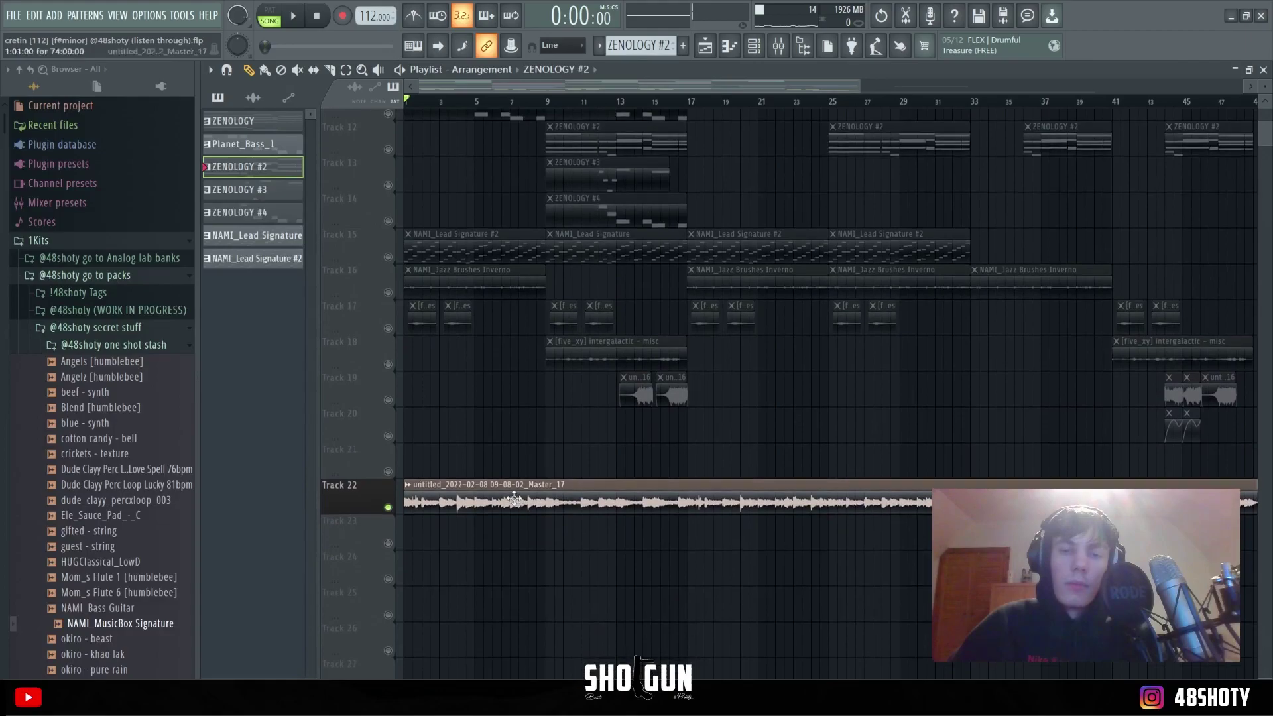
Step: Examine the Ghz Wow Control 3 settings on mixer insert 20, which carries the Master_17 audio
left_click(777, 51)
left_click(960, 204)
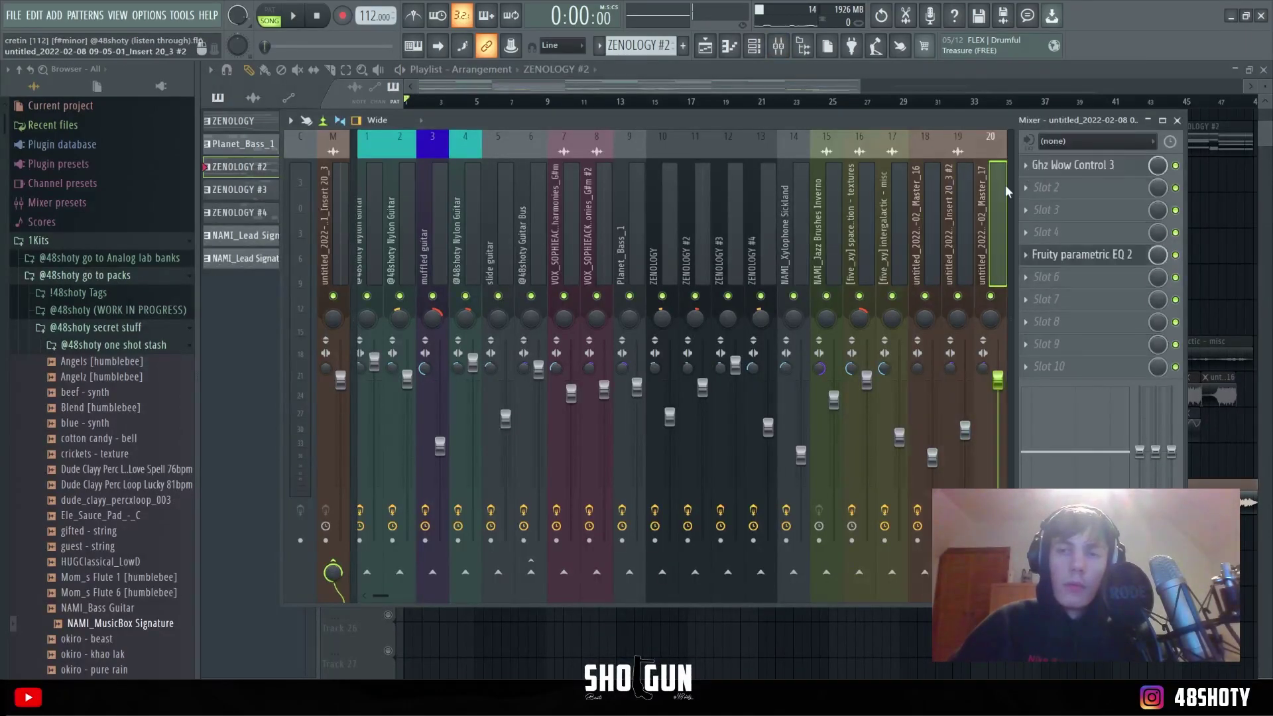
scroll(986, 187, "down", 6)
left_click(986, 189)
left_click(801, 216)
left_click(1094, 166)
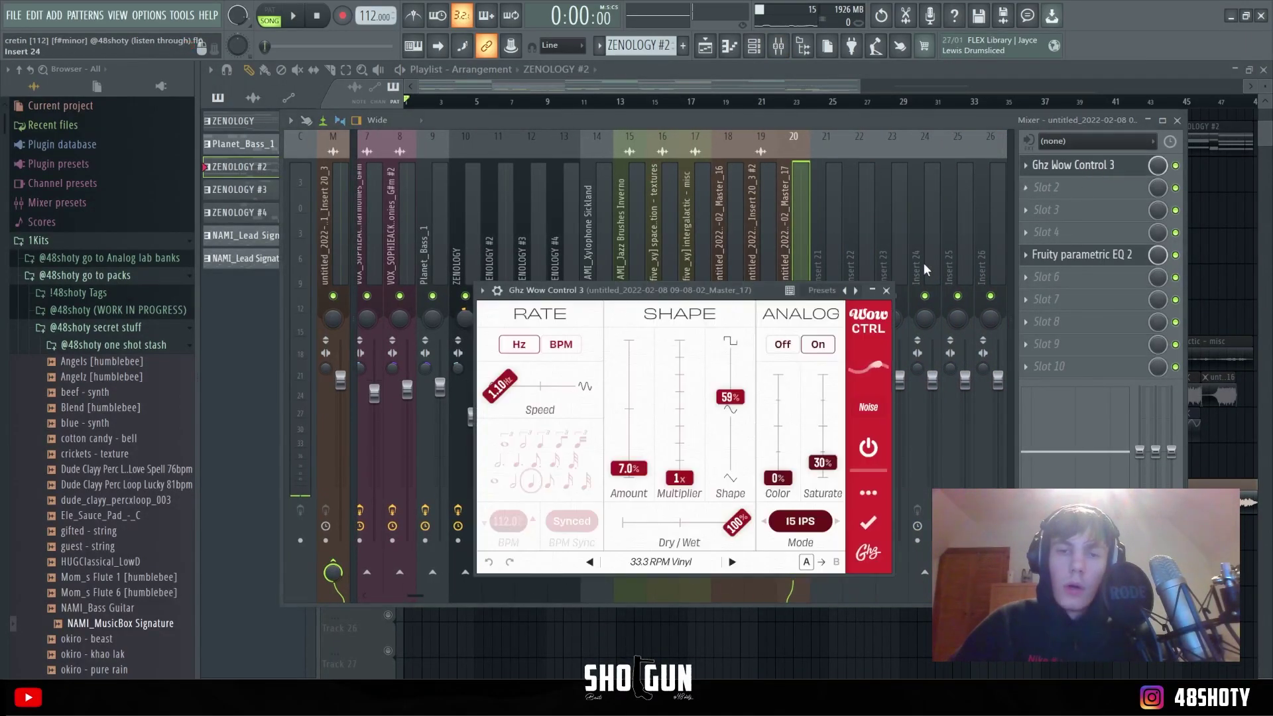
left_click(887, 292)
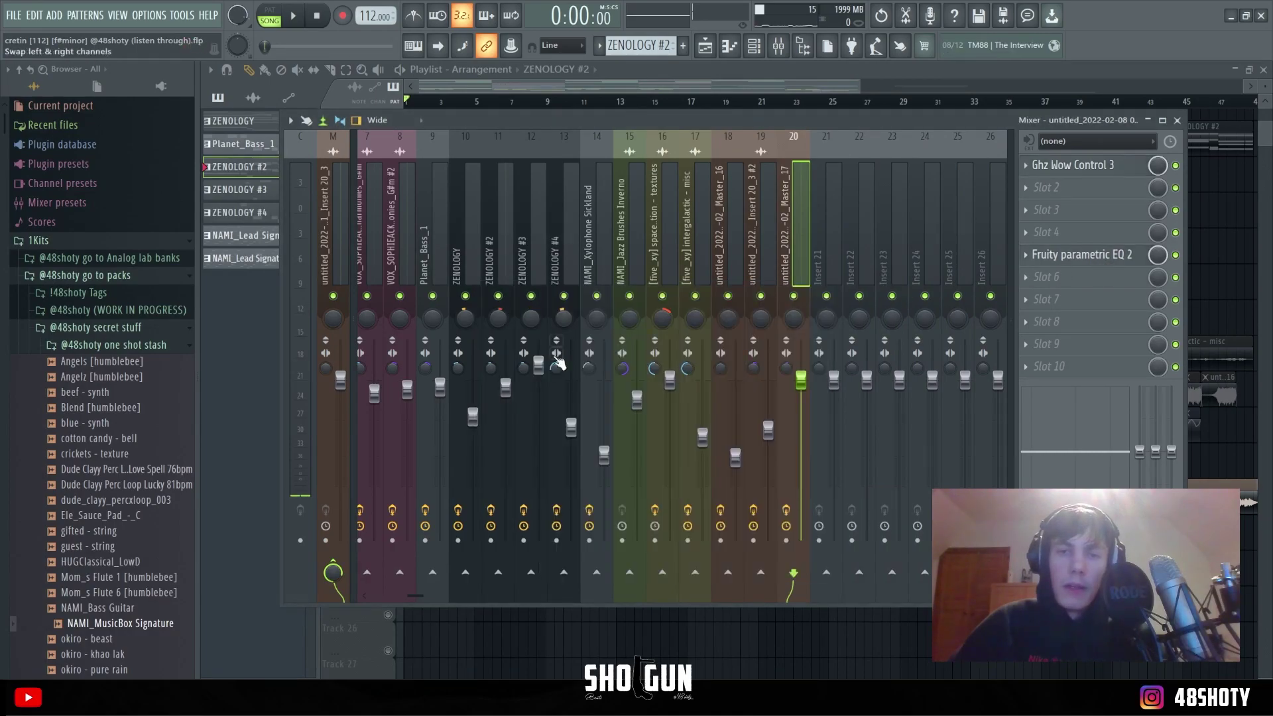
Step: Check the Fruity parametric EQ 2 on mixer insert 20 and close the mixer
left_click(1039, 261)
left_click(1047, 260)
left_click(1176, 121)
Step: Check the sample settings of the Master_17 clip on track 22 and play the soloed clip from bar 1
double_click(903, 498)
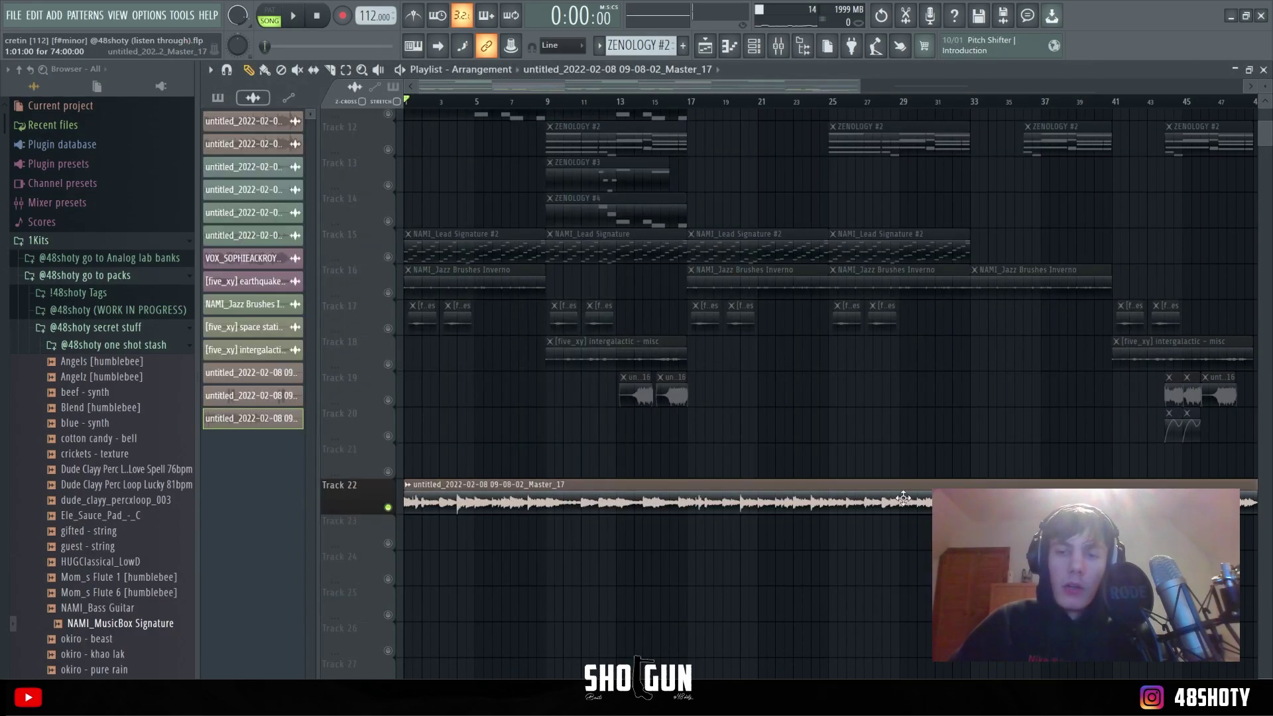
left_click(727, 240)
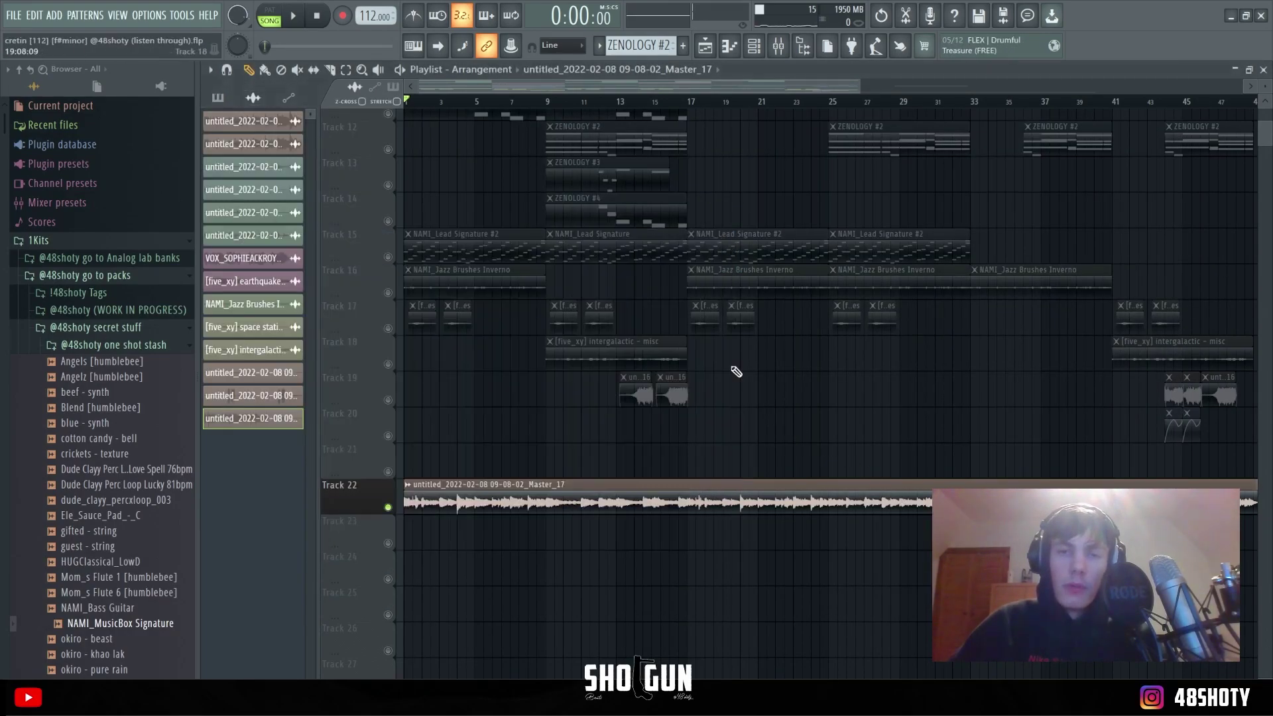
scroll(732, 369, "down", 3)
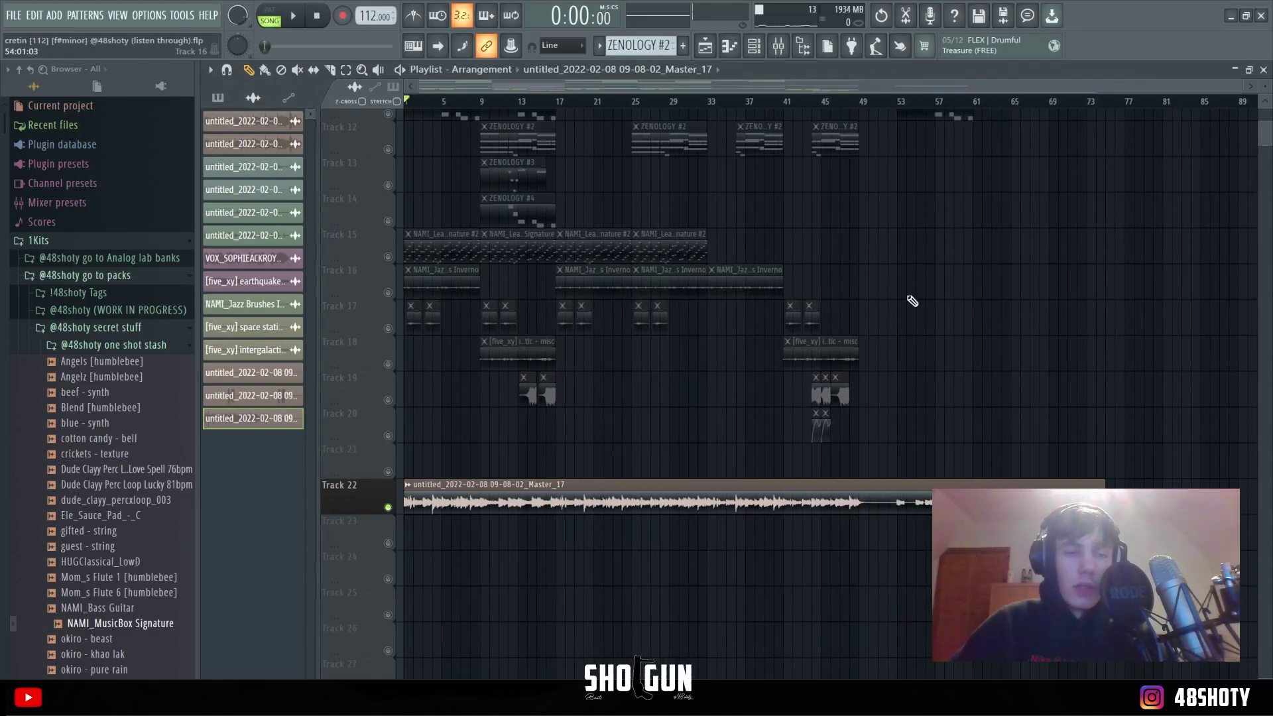
key("space")
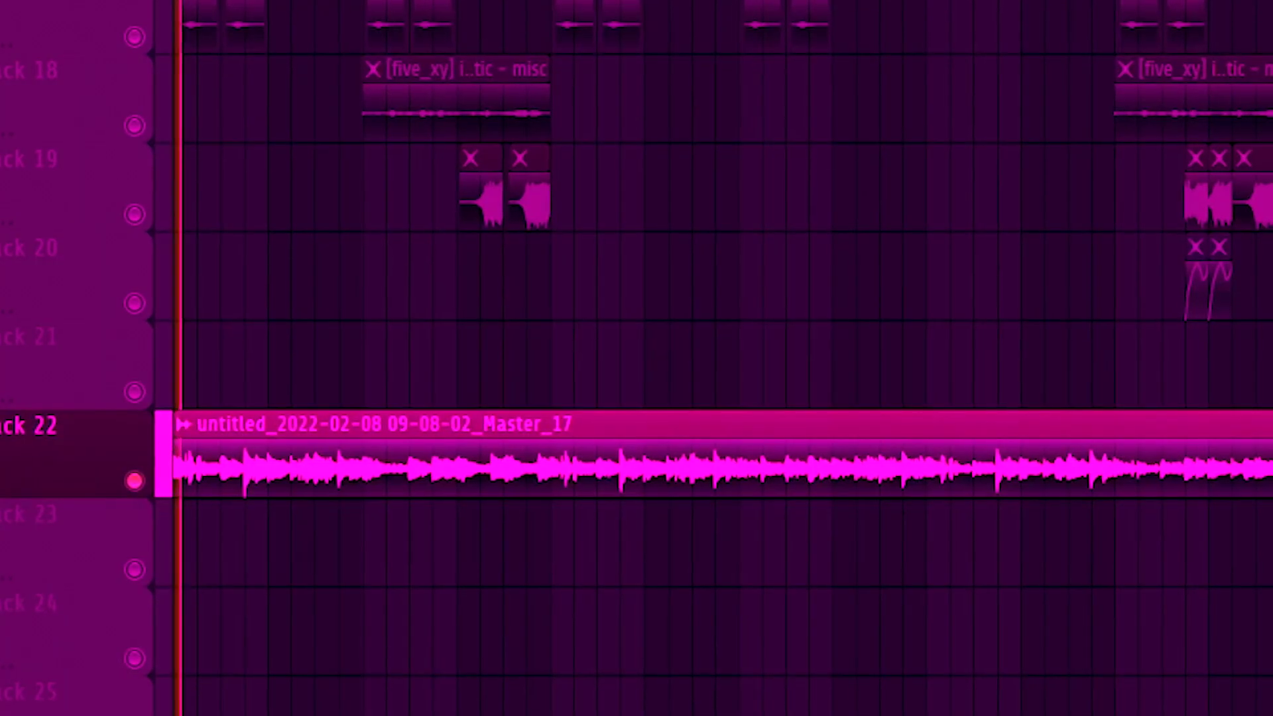